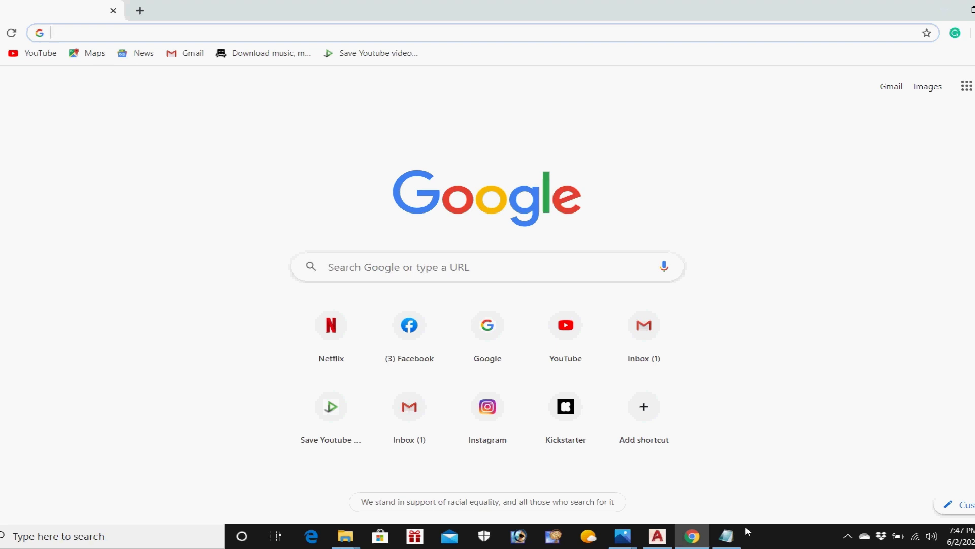
Bring up the Autocad Key notes and select the Autodesk free-trial link
{"action": "left_click", "coordinate": [727, 536]}
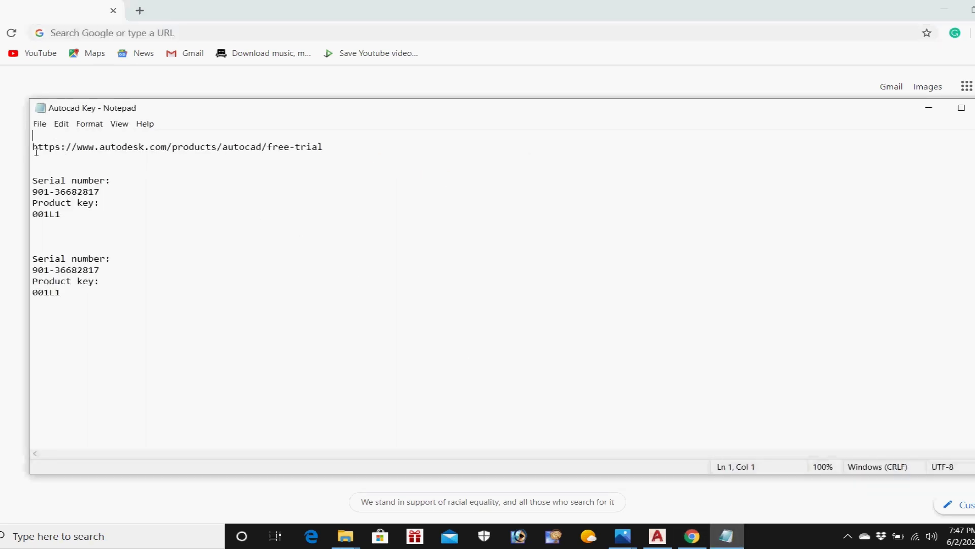
{"action": "left_click_drag", "start_coordinate": [33, 147], "coordinate": [346, 150]}
{"action": "key", "text": "ctrl+c"}
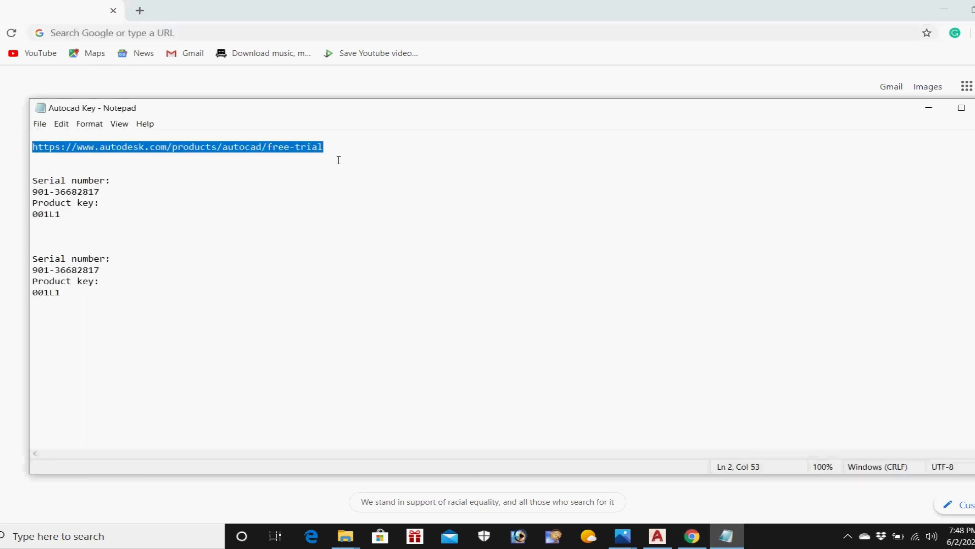
Load the copied Autodesk free-trial link in Chrome's new tab
{"action": "left_click", "coordinate": [692, 535]}
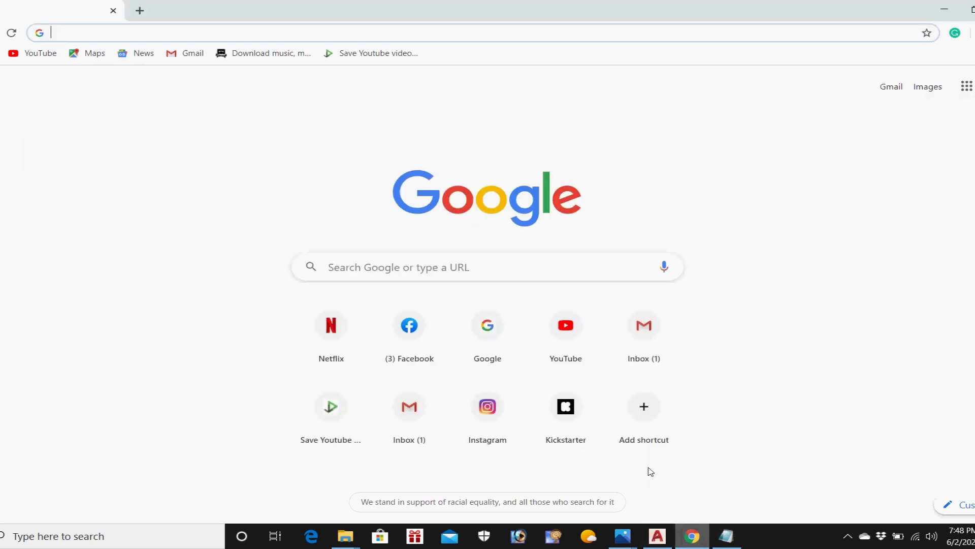
{"action": "left_click", "coordinate": [244, 34]}
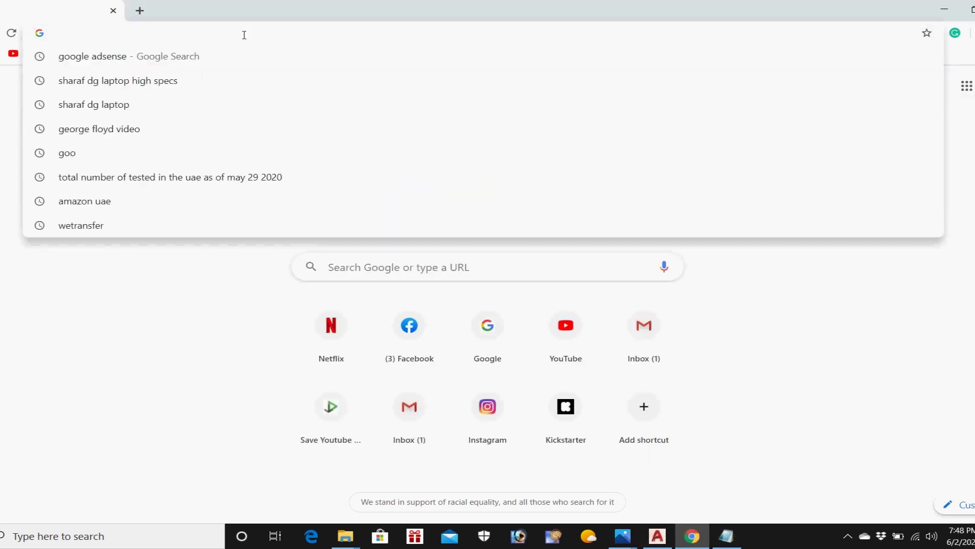
{"action": "key", "text": "ctrl+v"}
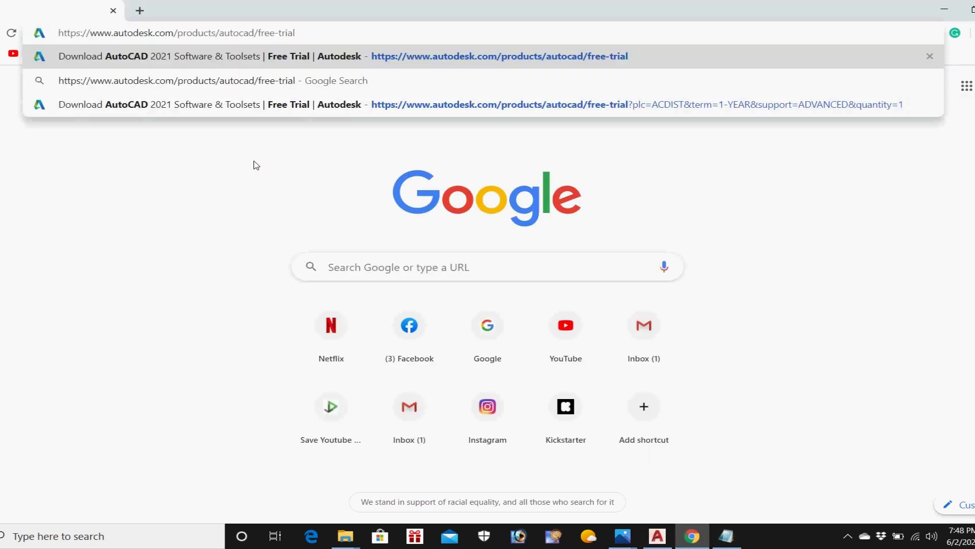
{"action": "key", "text": "Return"}
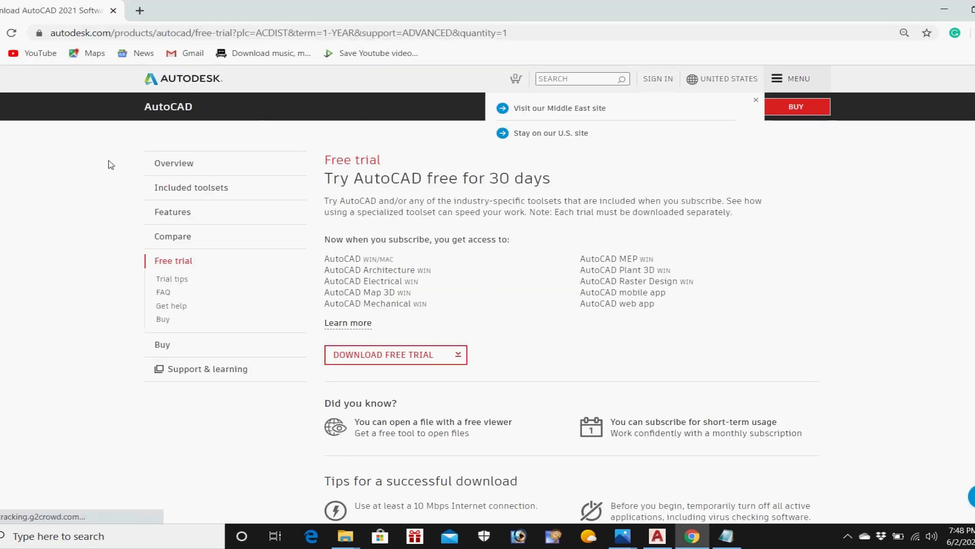
Start the AutoCAD free trial and set the user type to 'A student or teacher'
{"action": "left_click", "coordinate": [459, 365]}
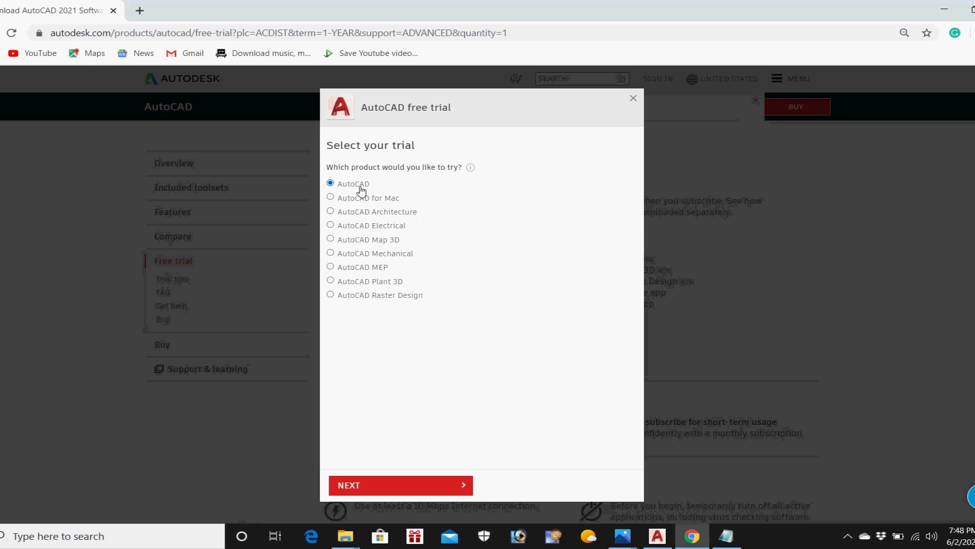
{"action": "left_click", "coordinate": [449, 490]}
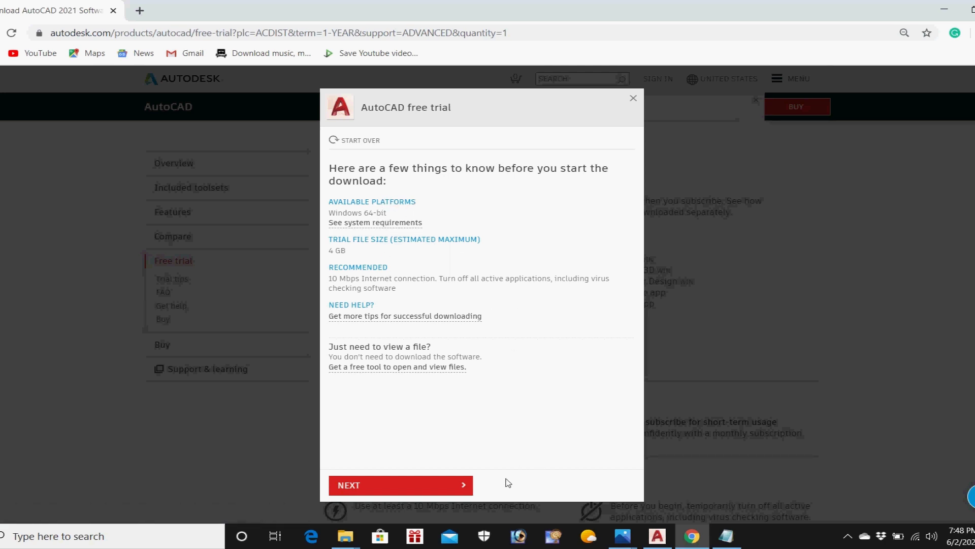
{"action": "left_click", "coordinate": [443, 491]}
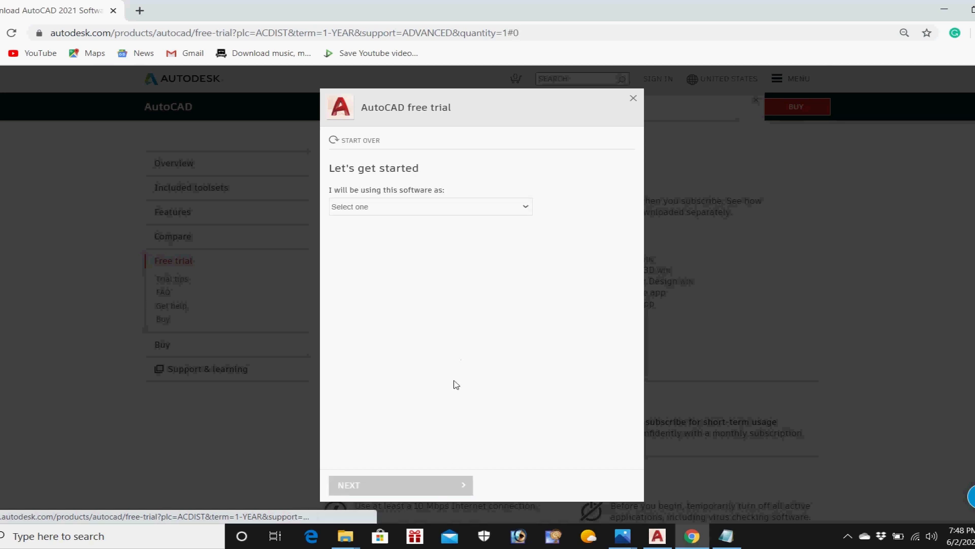
{"action": "left_click", "coordinate": [453, 212]}
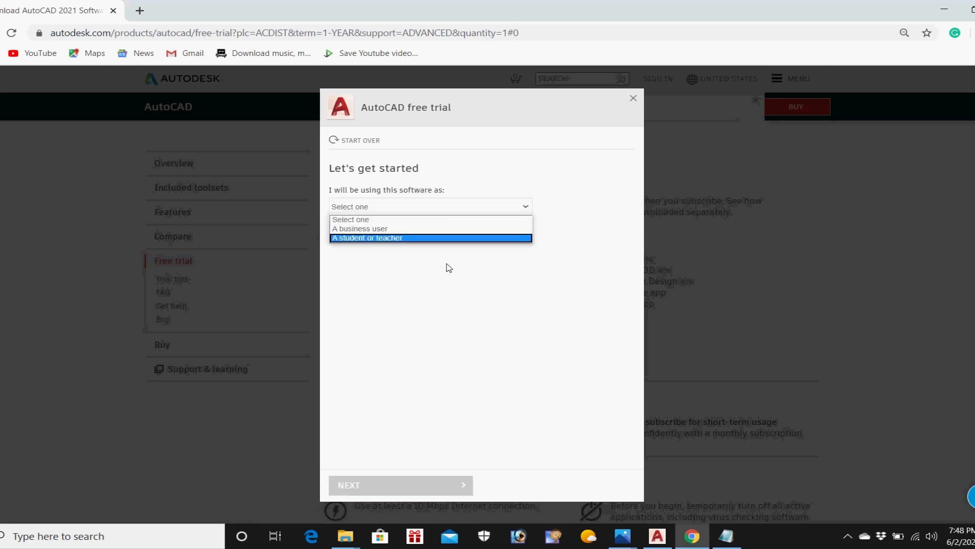
{"action": "left_click", "coordinate": [422, 240]}
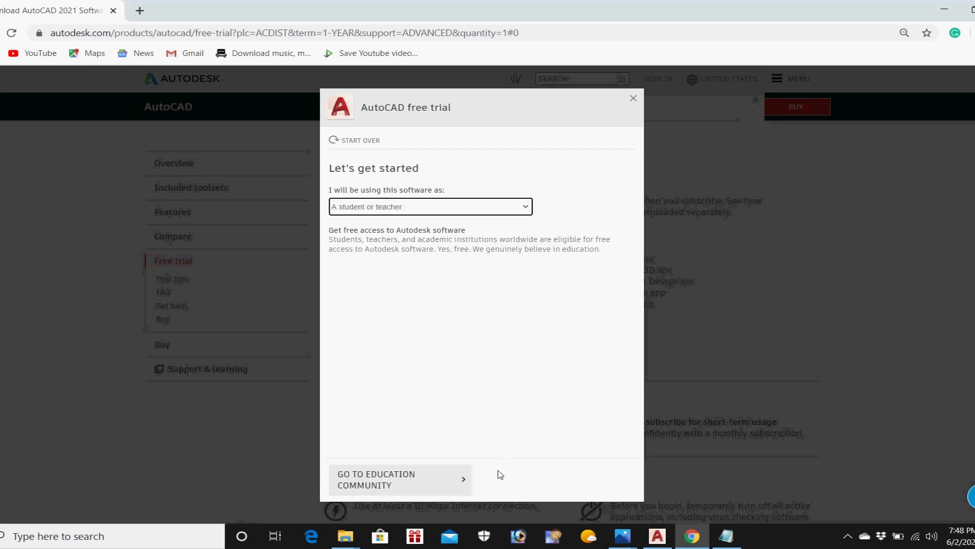
Go to the education community's AutoCAD free-software page and scroll down it
{"action": "left_click", "coordinate": [447, 484]}
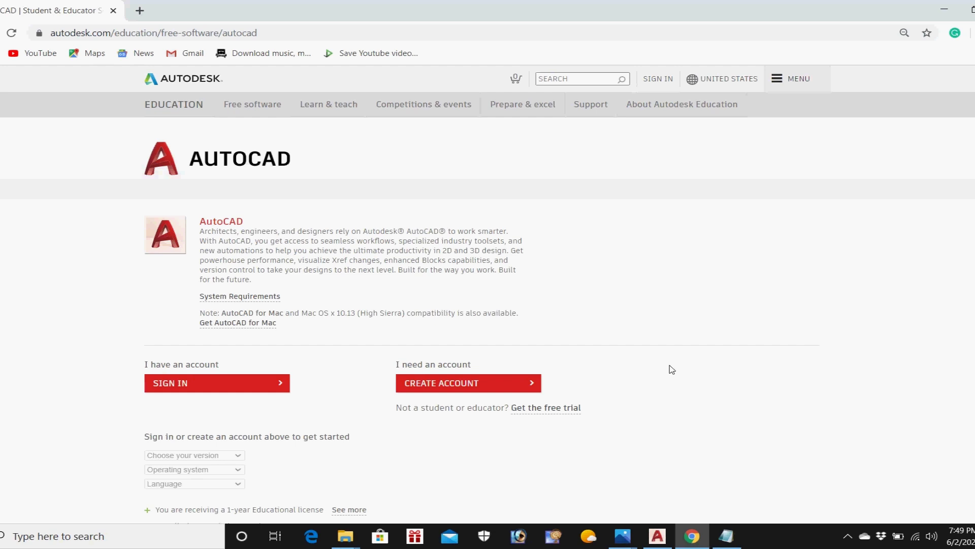
{"action": "scroll", "coordinate": [670, 369], "scroll_direction": "down", "scroll_amount": 1}
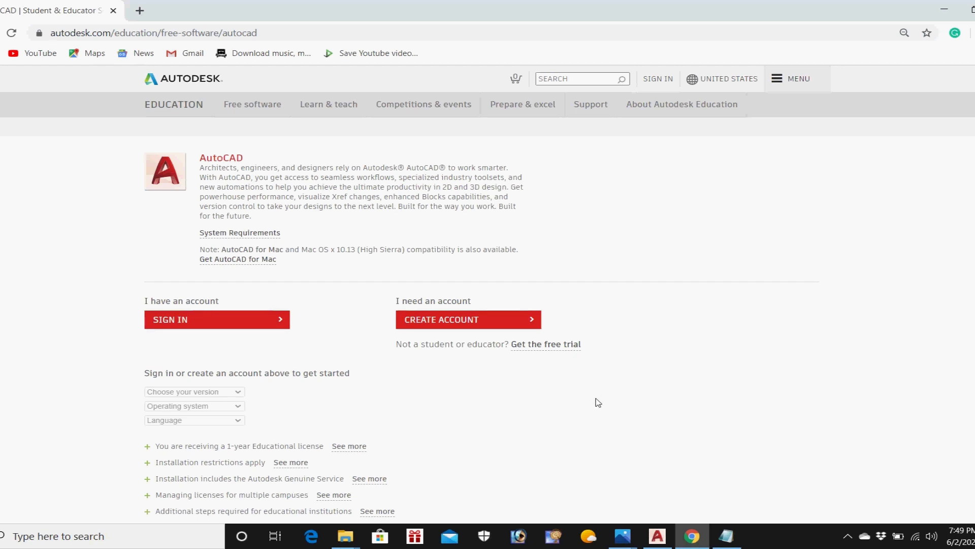
Sign in to Autodesk Account with the saved e-mail and the account password
{"action": "left_click", "coordinate": [266, 324]}
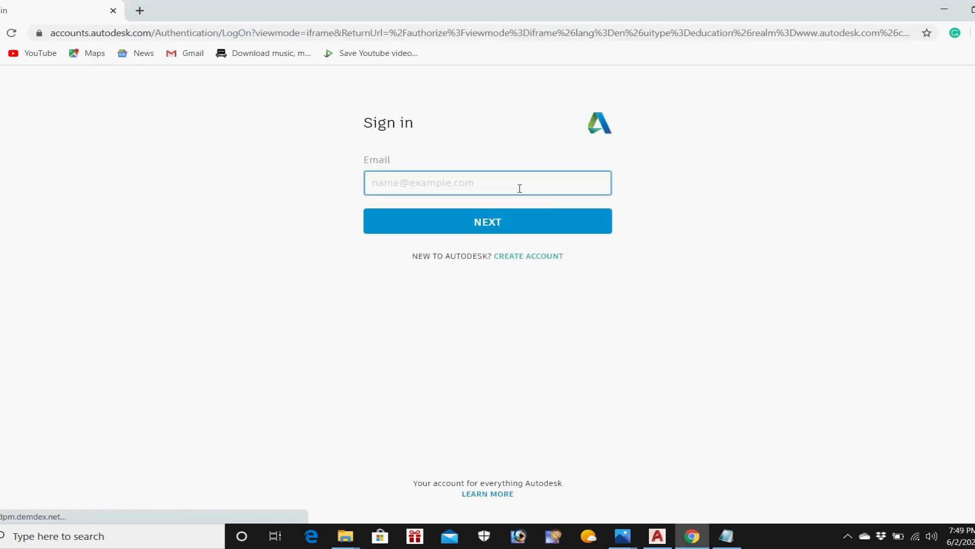
{"action": "left_click", "coordinate": [511, 186]}
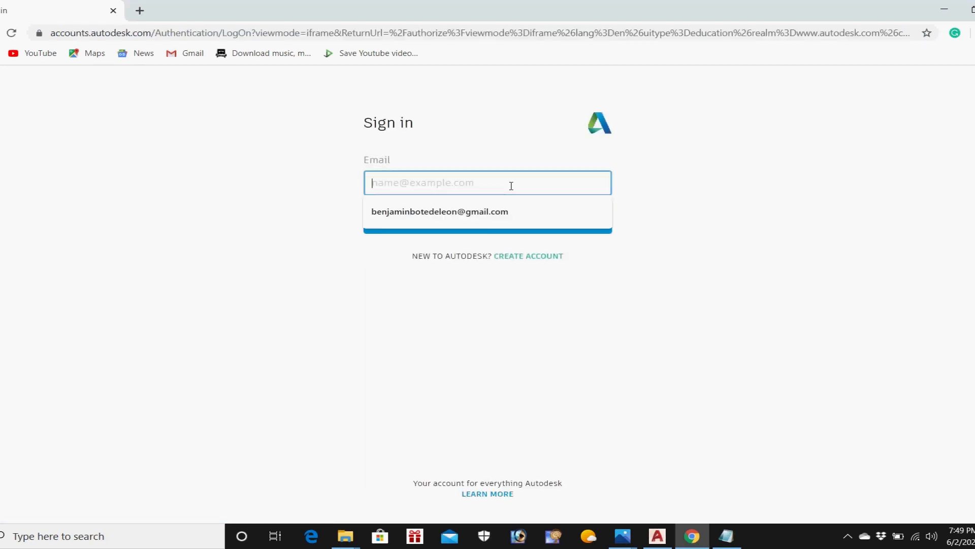
{"action": "left_click", "coordinate": [496, 211]}
{"action": "left_click", "coordinate": [489, 230]}
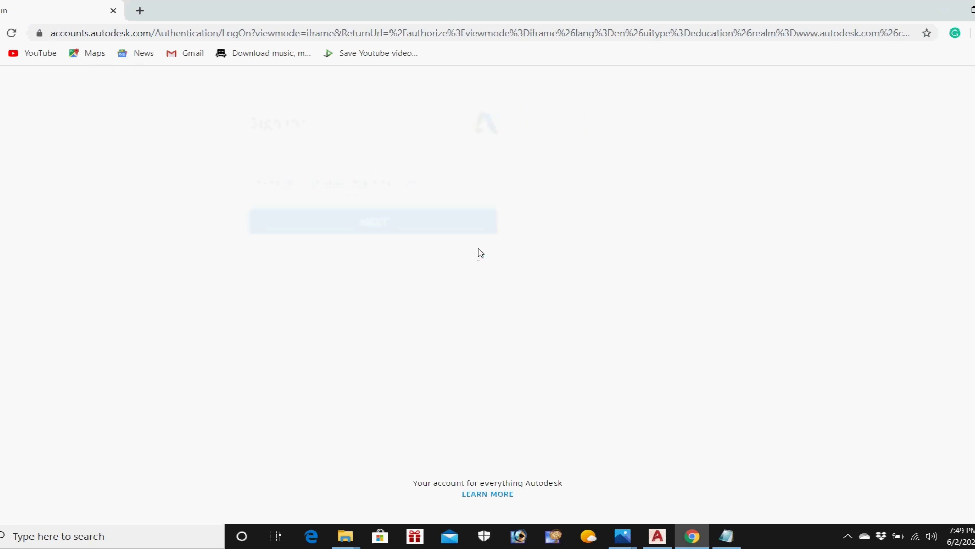
{"action": "type", "text": "***"}
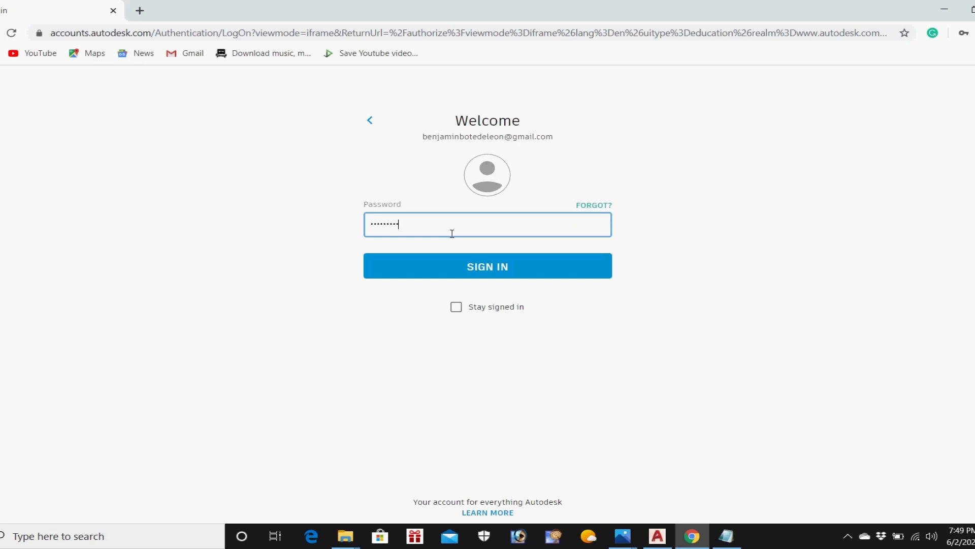
{"action": "key", "text": "Return"}
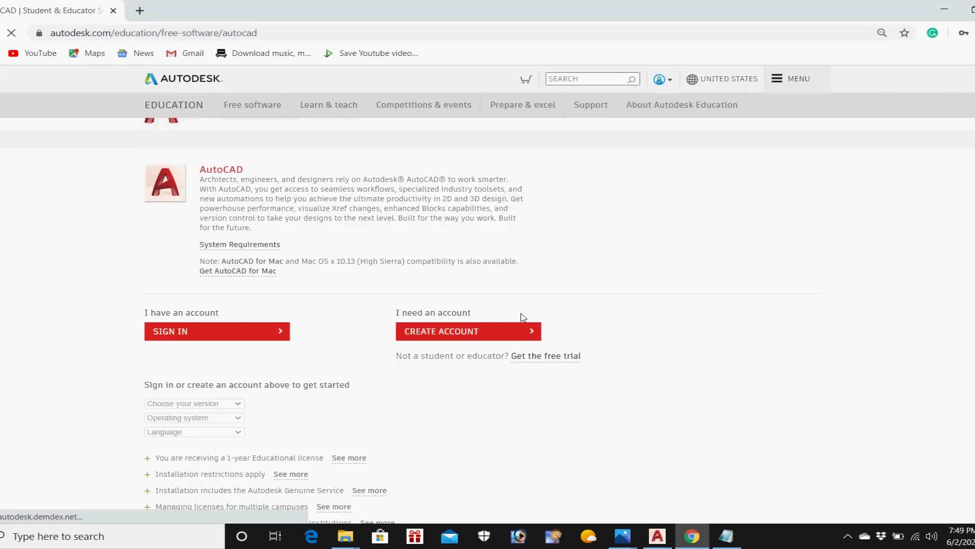
Select version AutoCAD 2020, Windows 64-bit and English to reveal the license keys
{"action": "scroll", "coordinate": [305, 342], "scroll_direction": "down", "scroll_amount": 2}
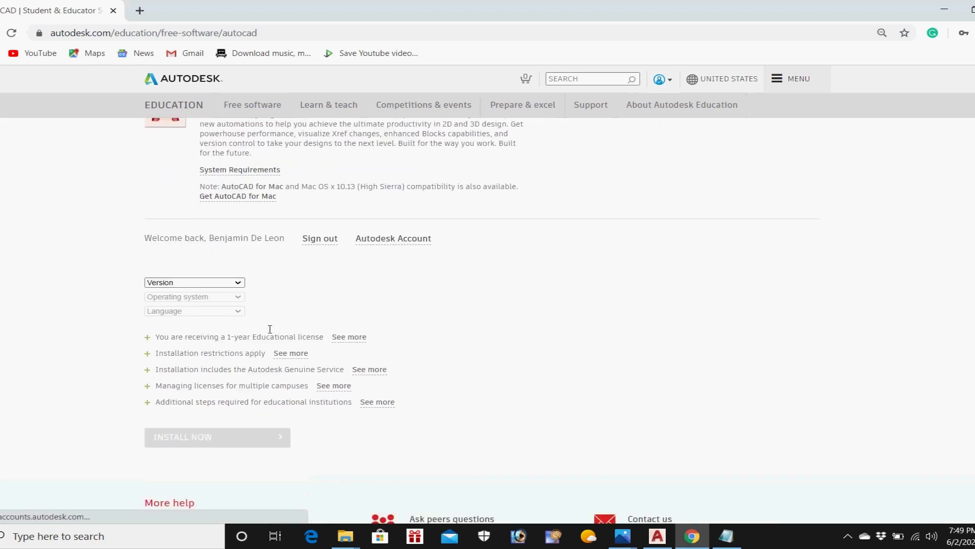
{"action": "left_click", "coordinate": [236, 283]}
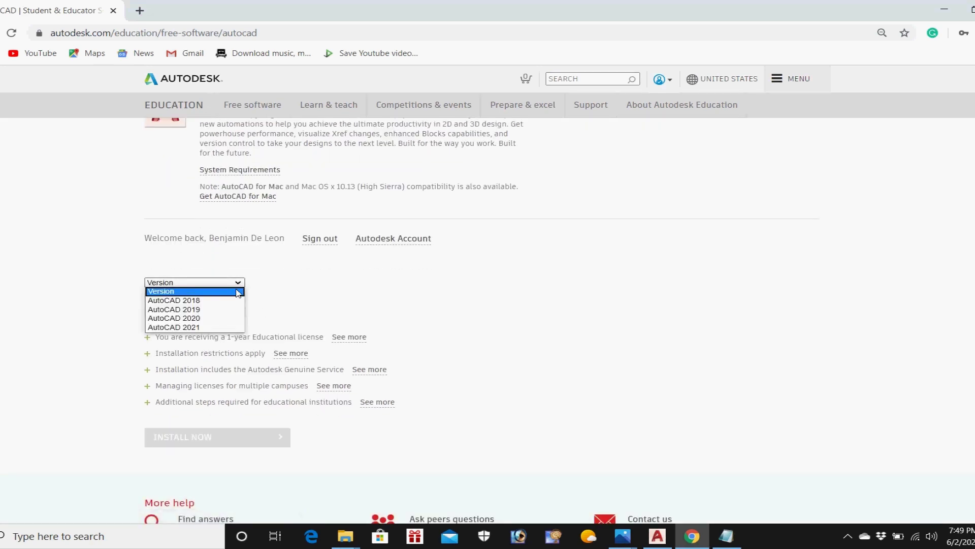
{"action": "left_click", "coordinate": [227, 319]}
{"action": "left_click", "coordinate": [237, 299]}
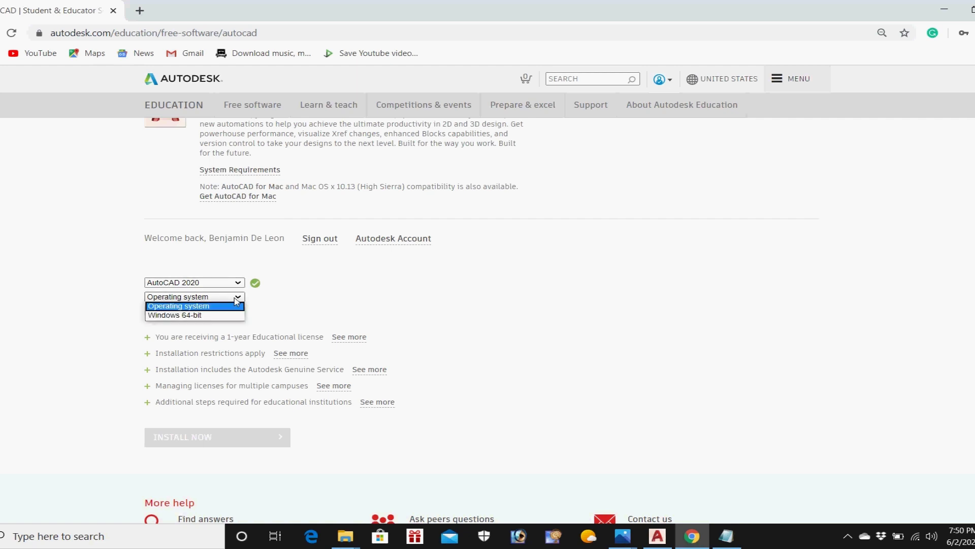
{"action": "left_click", "coordinate": [227, 315]}
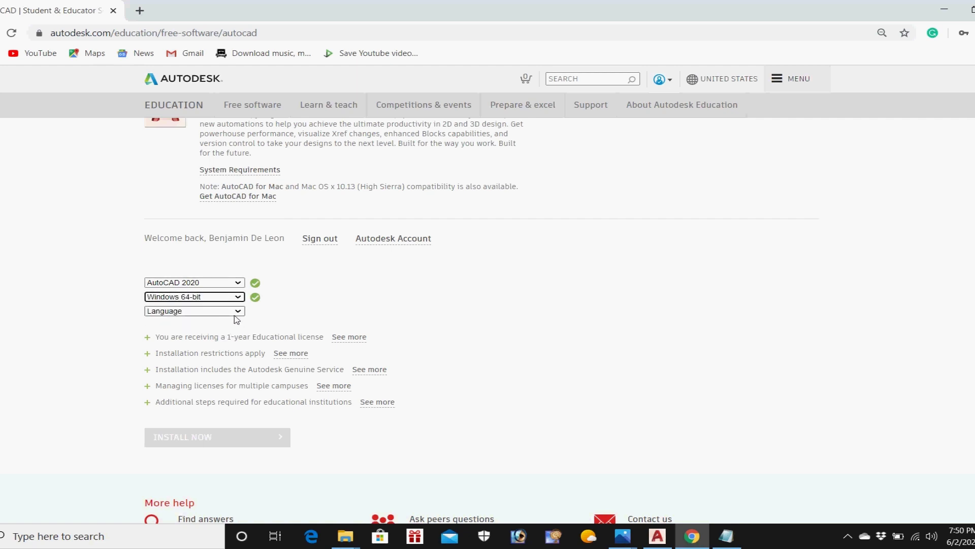
{"action": "left_click", "coordinate": [236, 312]}
{"action": "left_click", "coordinate": [217, 339]}
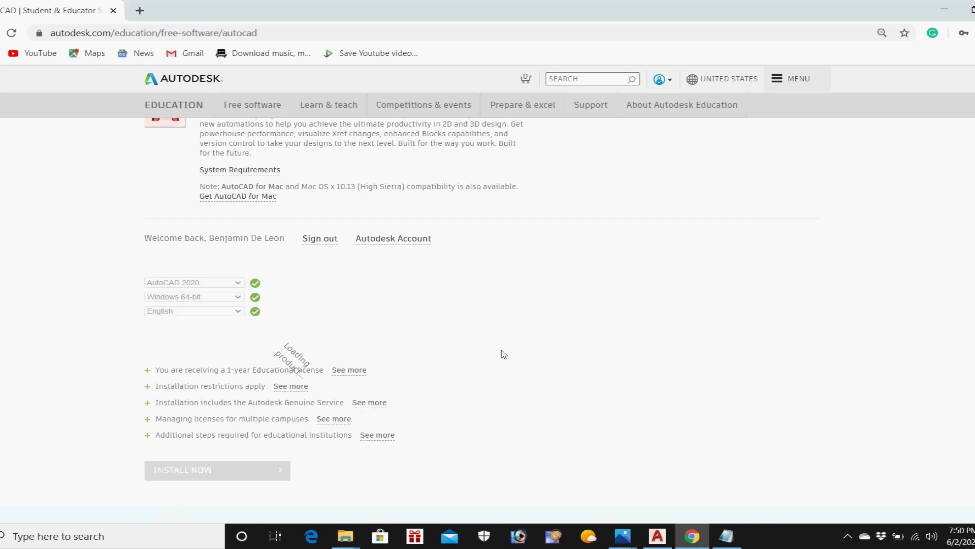
{"action": "scroll", "coordinate": [503, 354], "scroll_direction": "down", "scroll_amount": 2}
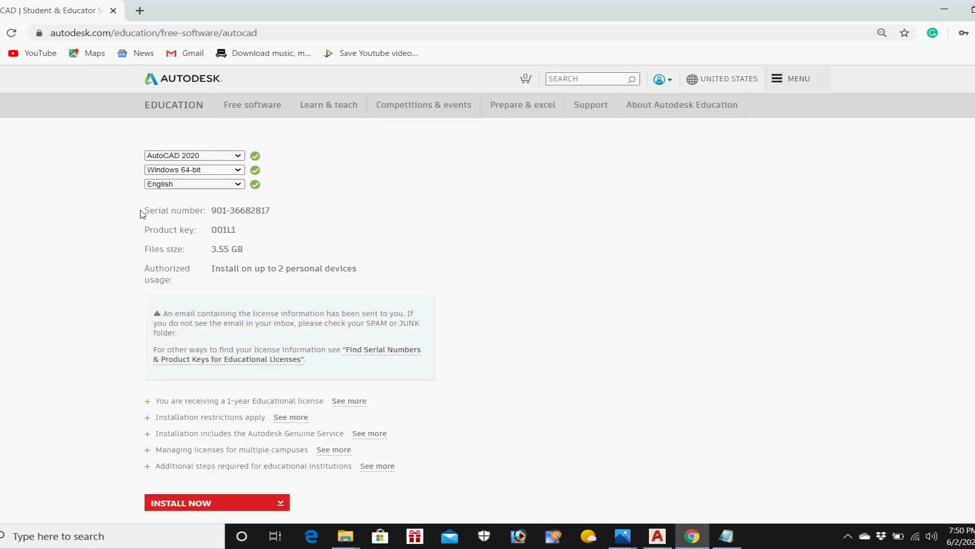
Select the serial number and product key rows on the Autodesk page
{"action": "left_click_drag", "start_coordinate": [146, 213], "coordinate": [293, 236]}
{"action": "left_click", "coordinate": [294, 237]}
{"action": "left_click_drag", "start_coordinate": [146, 211], "coordinate": [287, 239]}
{"action": "key", "text": "ctrl+c"}
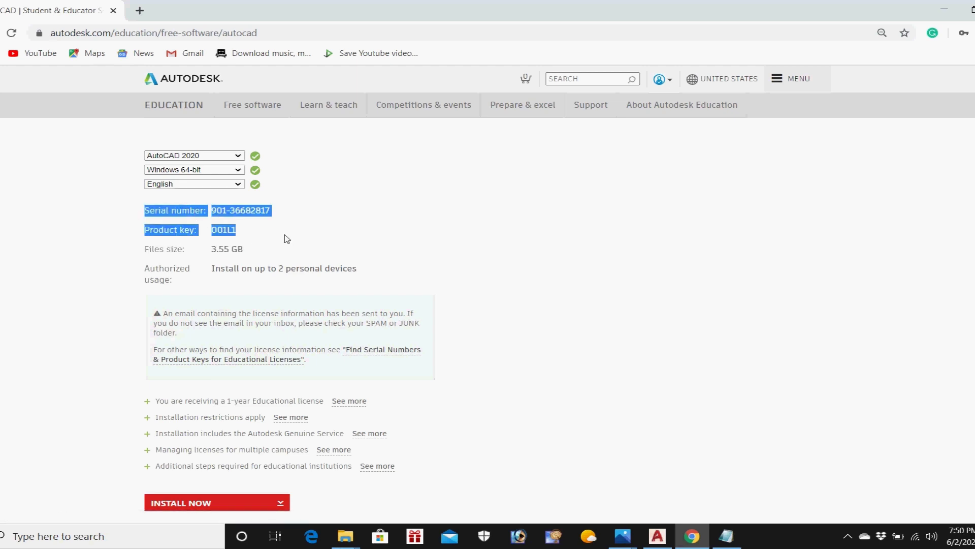
Paste the serial number and product key into the Autocad Key notes, save, and minimize Notepad
{"action": "left_click", "coordinate": [734, 535]}
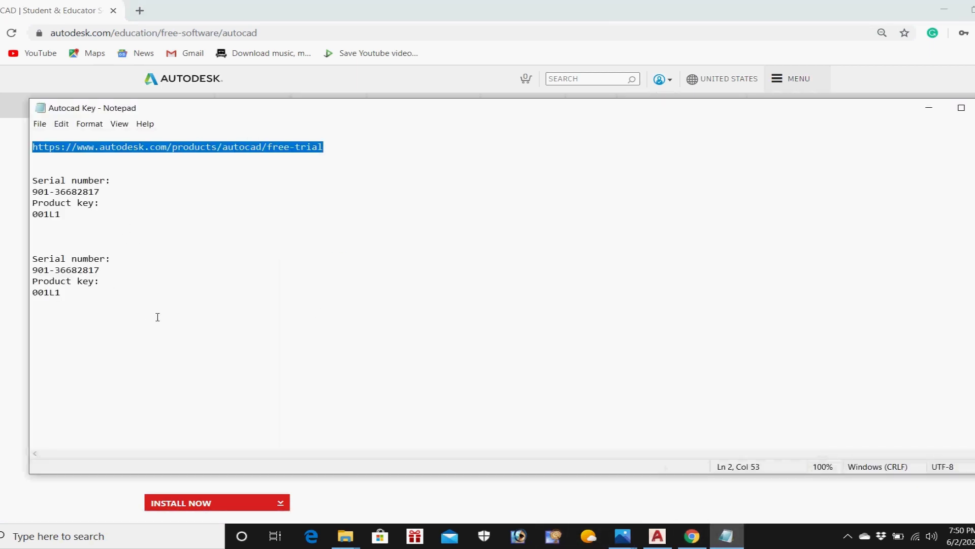
{"action": "left_click", "coordinate": [156, 299]}
{"action": "key", "text": "Return"}
{"action": "key", "text": "Return"}
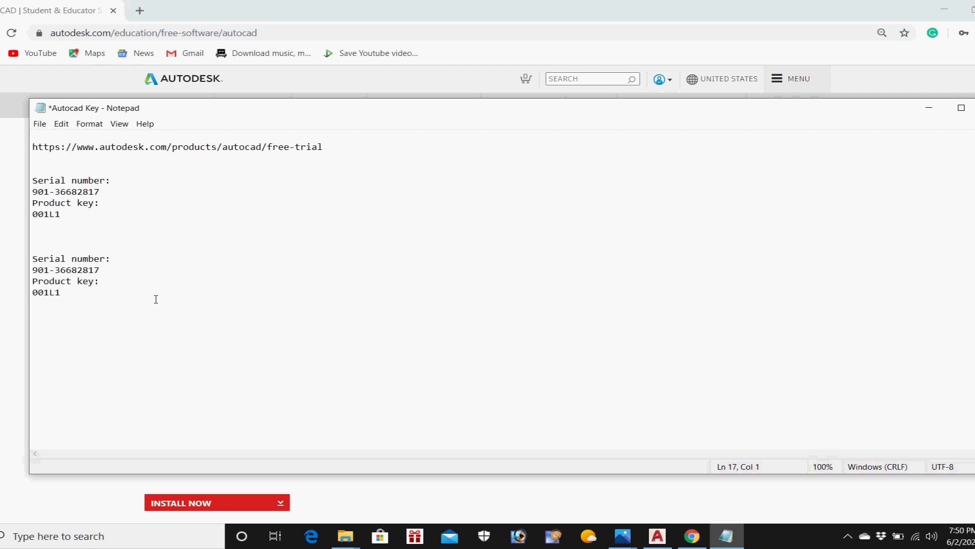
{"action": "key", "text": "ctrl+v"}
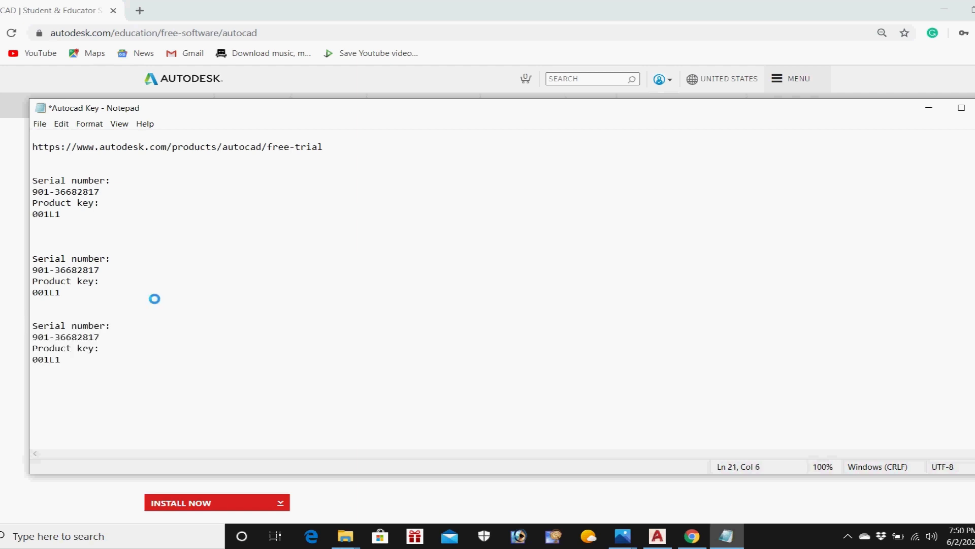
{"action": "left_click", "coordinate": [39, 125]}
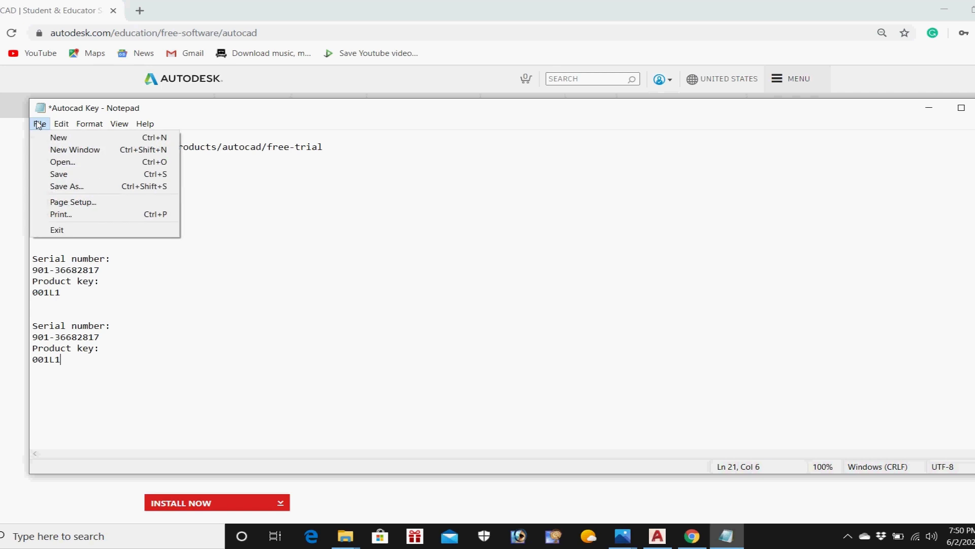
{"action": "left_click", "coordinate": [64, 175]}
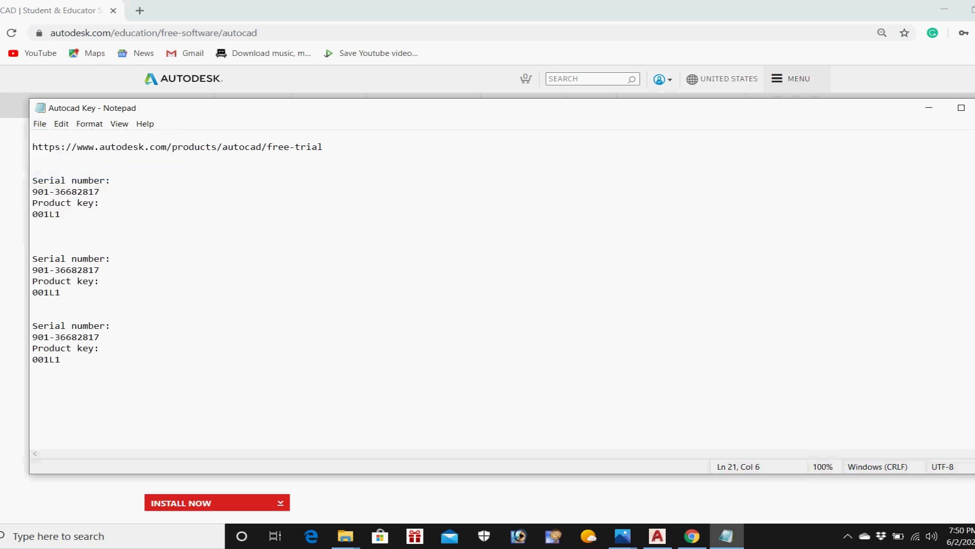
{"action": "left_click", "coordinate": [929, 108]}
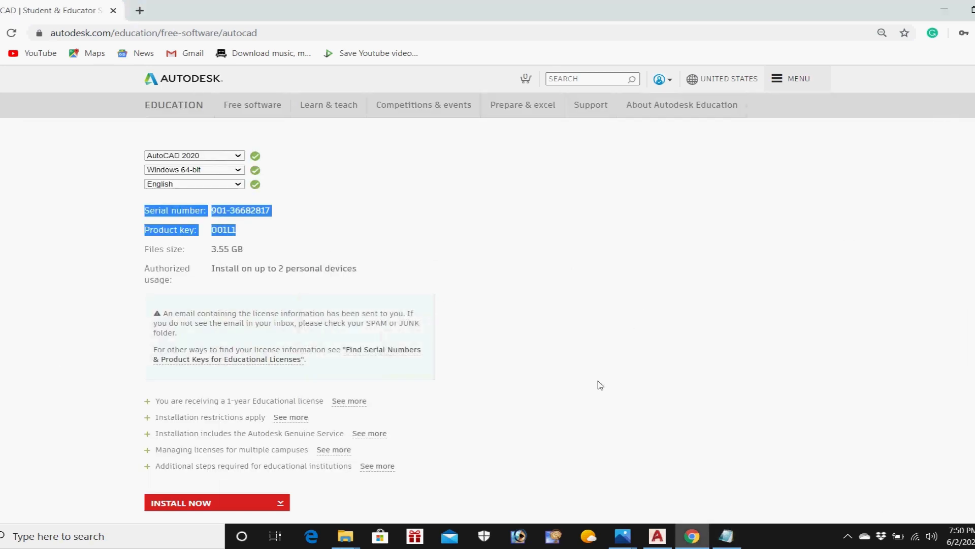
Choose Browser Download from the AutoCAD 2020 install options
{"action": "scroll", "coordinate": [589, 391], "scroll_direction": "down", "scroll_amount": 3}
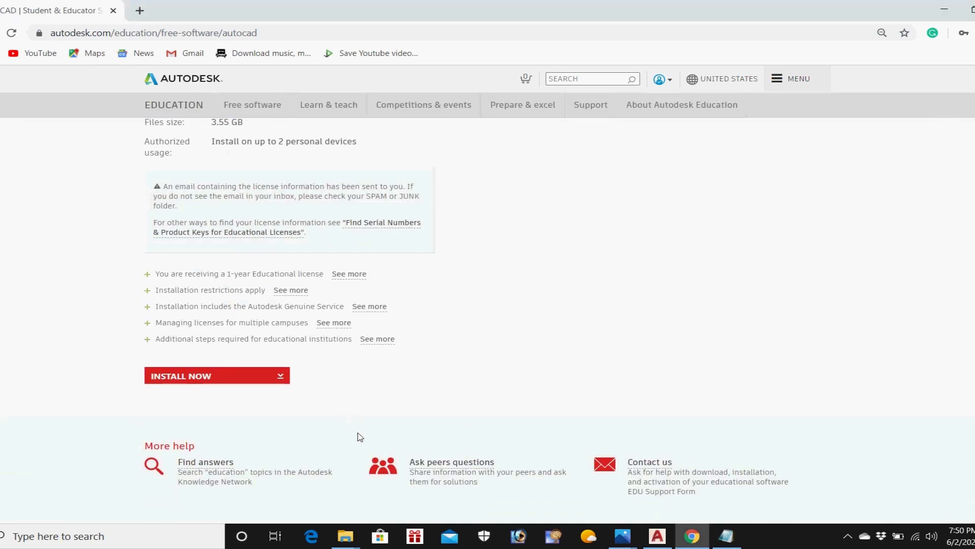
{"action": "left_click", "coordinate": [282, 378]}
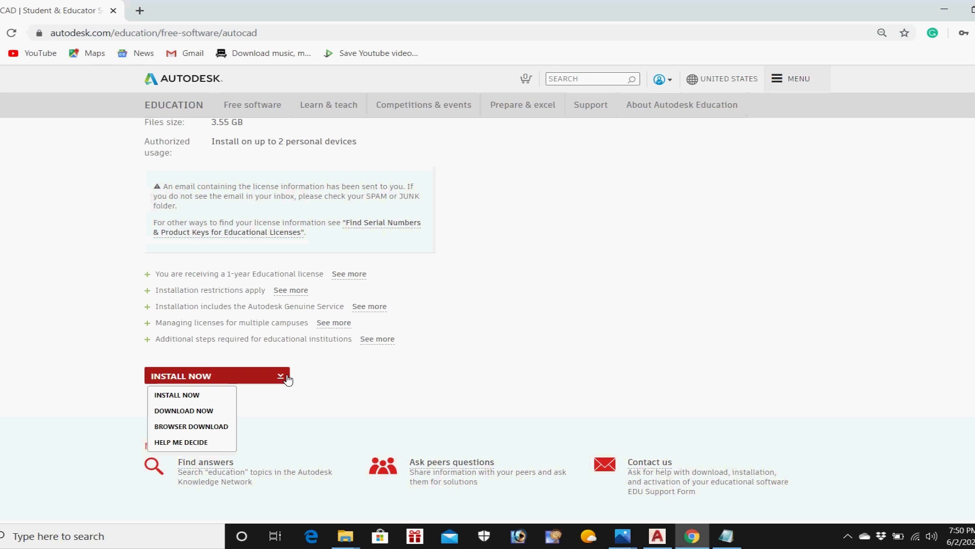
{"action": "left_click", "coordinate": [226, 426]}
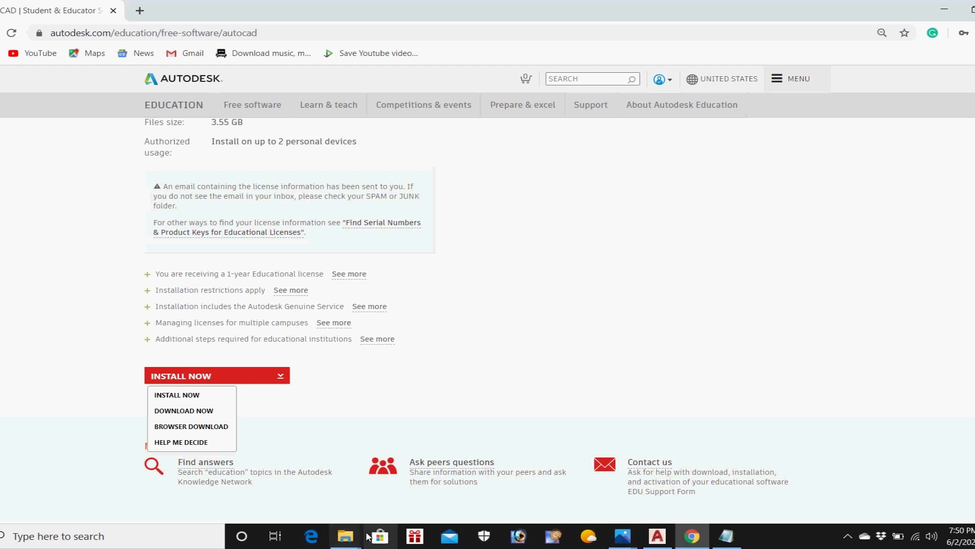
{"action": "mouse_move", "coordinate": [353, 539]}
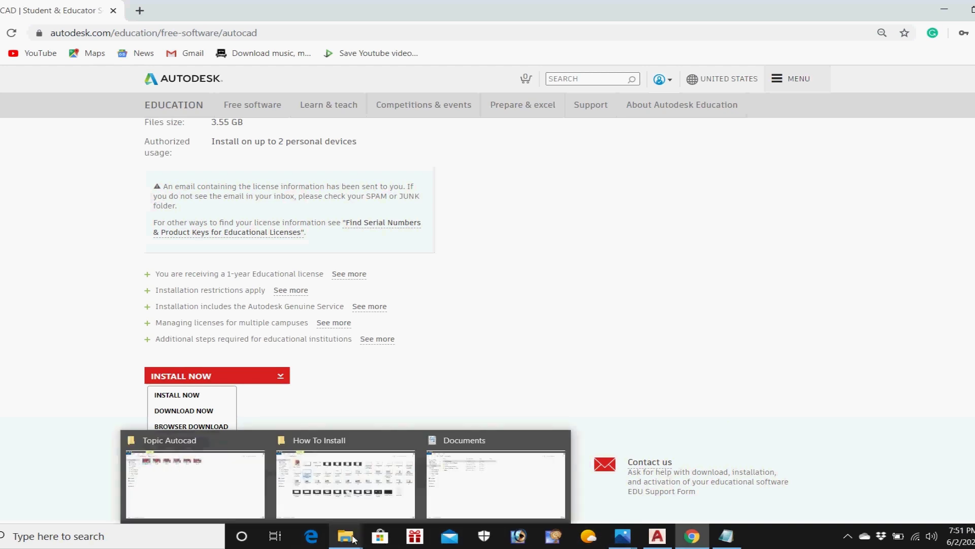
Show the How To Install folder, then the 'Browser Download.jpg' screenshot in Photos
{"action": "left_click", "coordinate": [359, 491]}
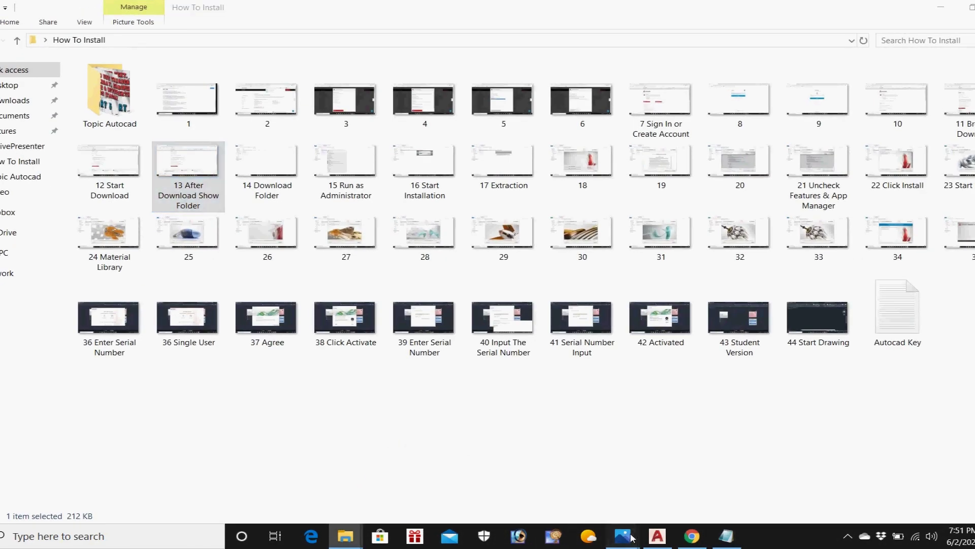
{"action": "mouse_move", "coordinate": [631, 538]}
{"action": "left_click", "coordinate": [667, 478]}
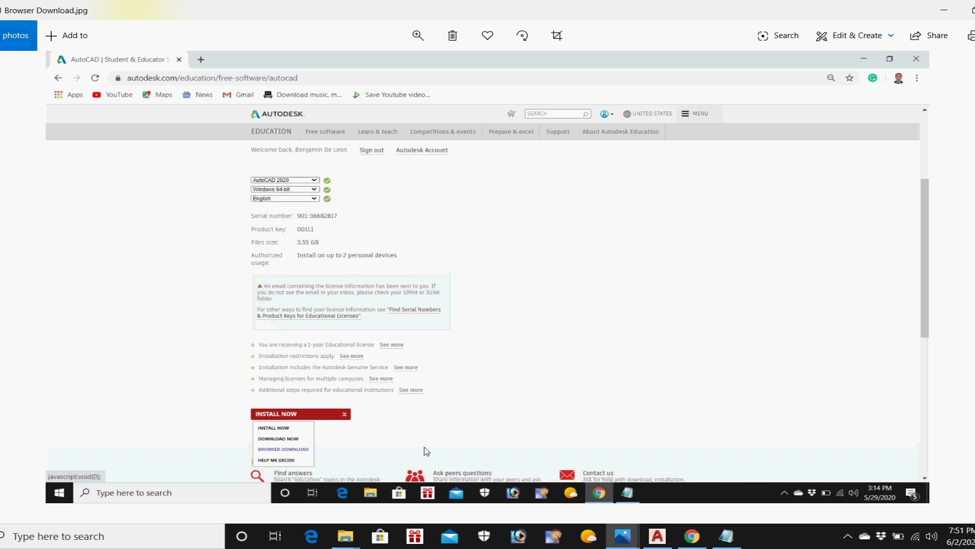
Step through Start Download, Show Folder and Download Folder screenshots to Run as Administrator
{"action": "key", "text": "Right"}
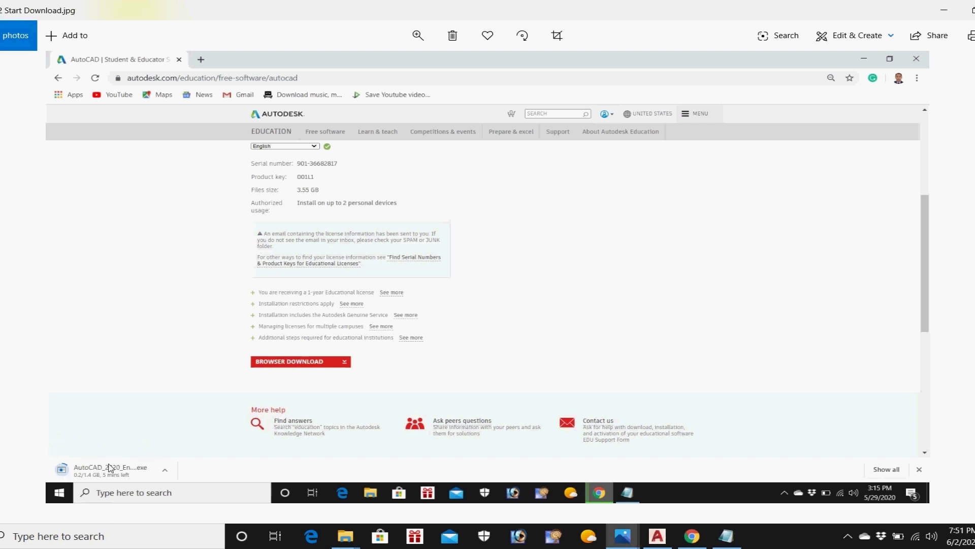
{"action": "key", "text": "Right"}
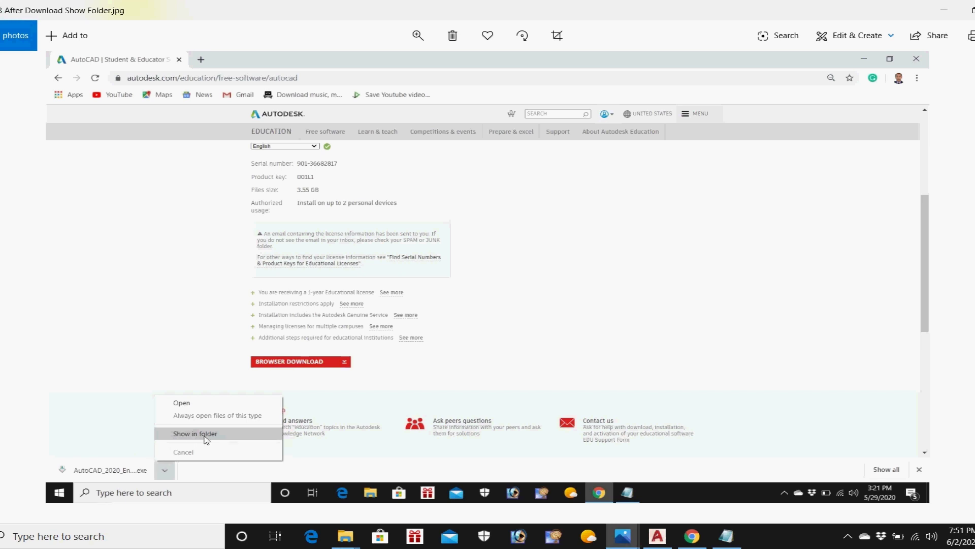
{"action": "key", "text": "Right"}
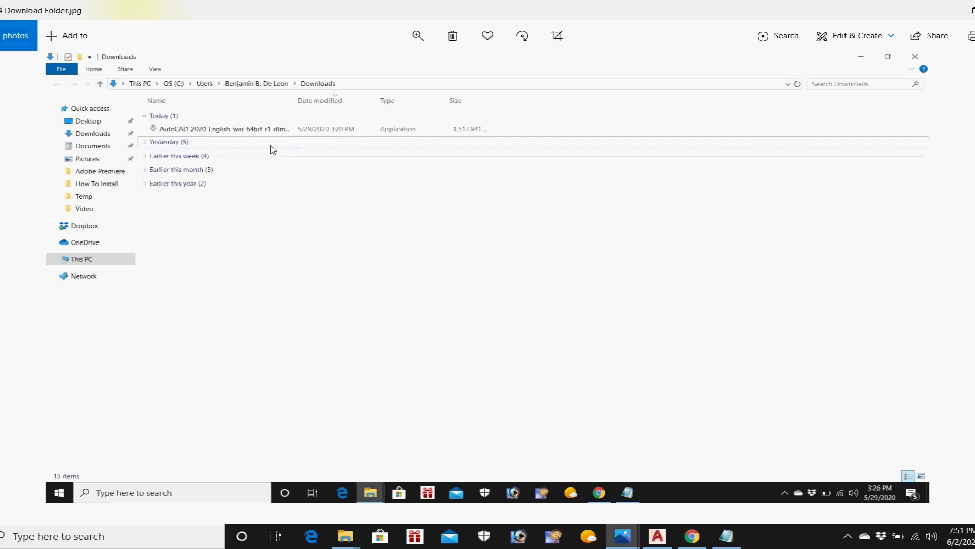
{"action": "key", "text": "Right"}
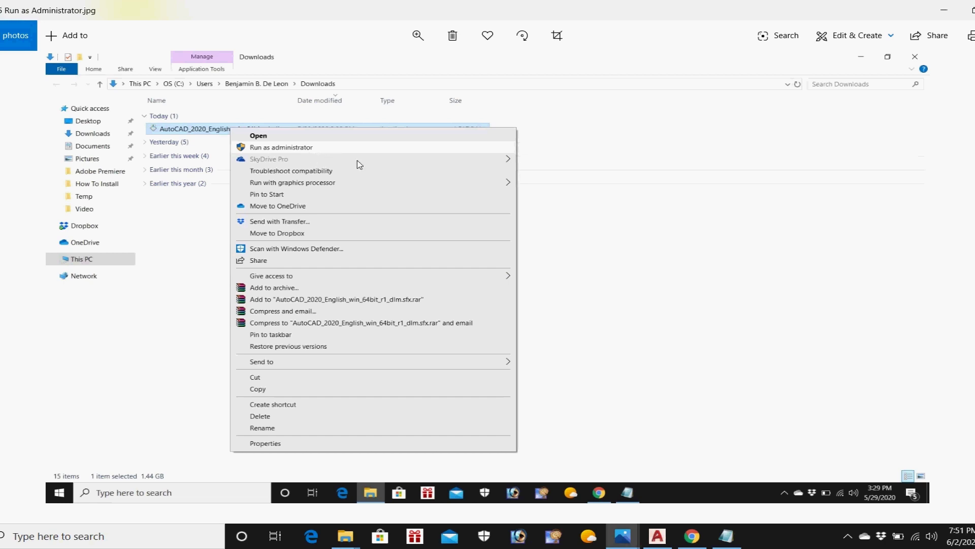
Advance through Start Installation, Extraction and installer screenshots to the license agreement
{"action": "key", "text": "Right"}
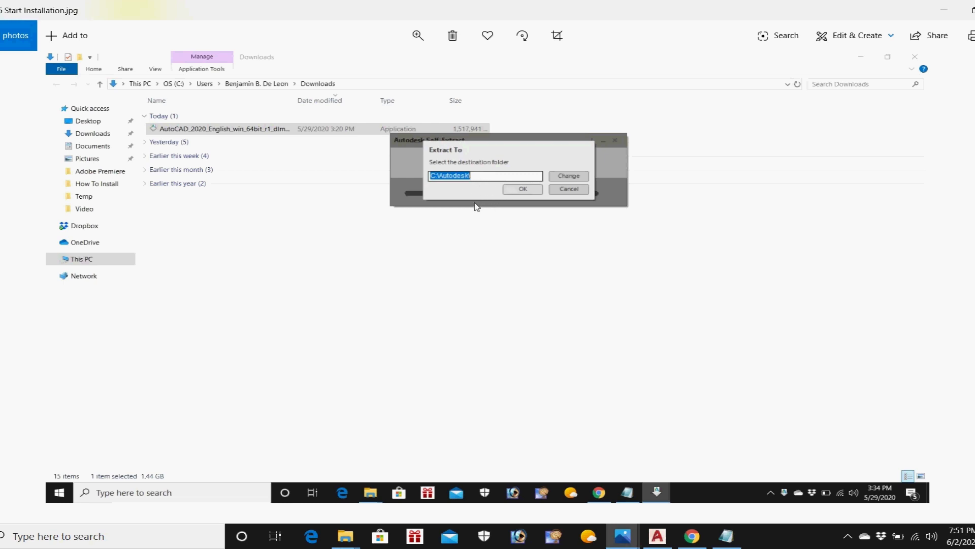
{"action": "key", "text": "Right"}
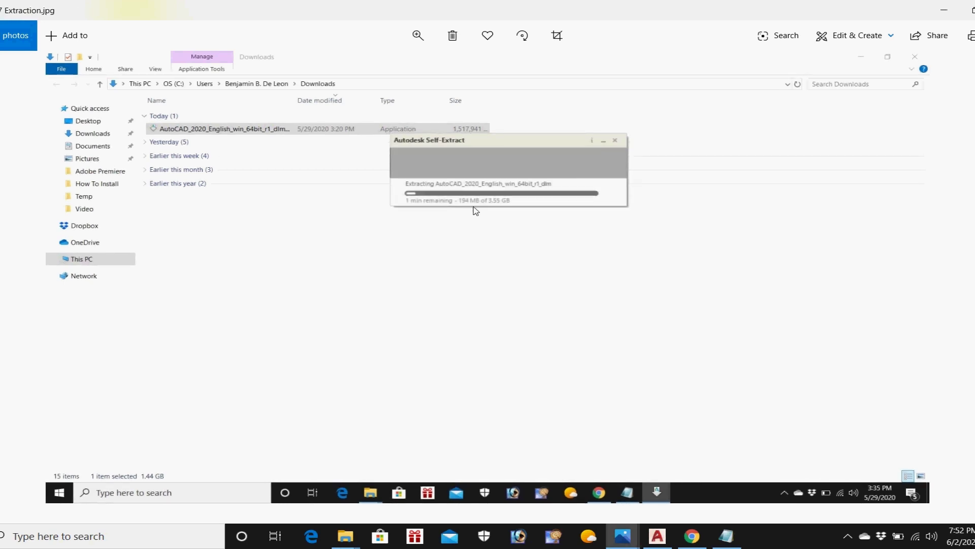
{"action": "key", "text": "Right"}
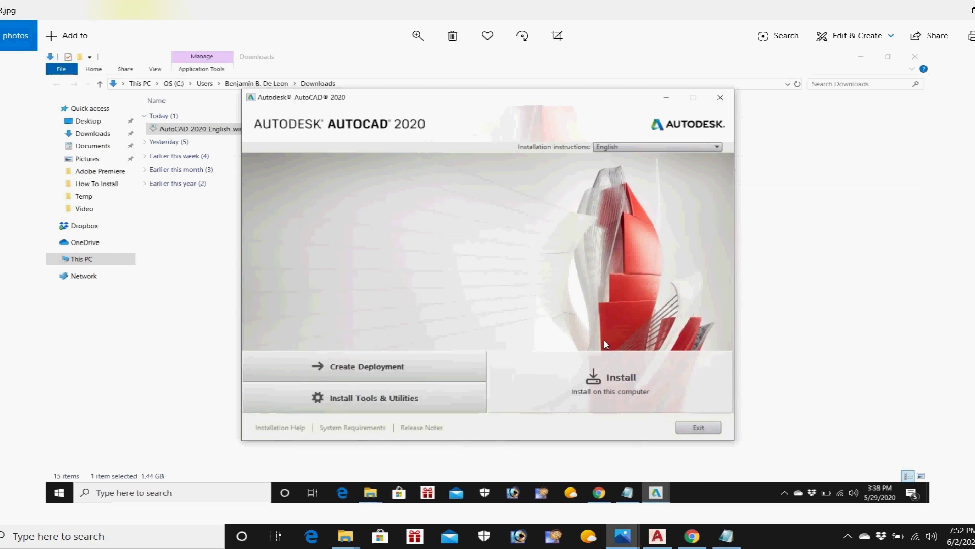
{"action": "key", "text": "Right"}
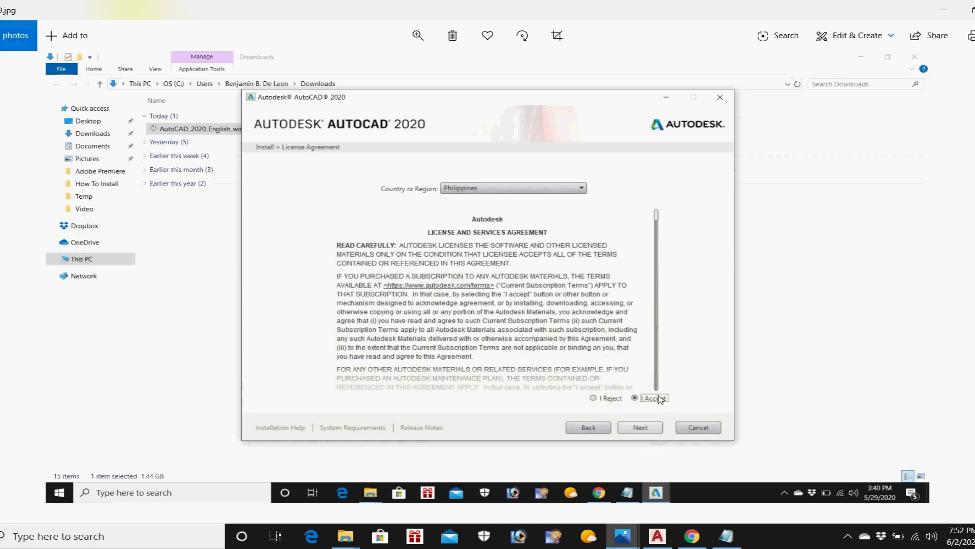
Step through the Configure Installation, plug-ins unchecked, and Click Install screenshots
{"action": "key", "text": "Right"}
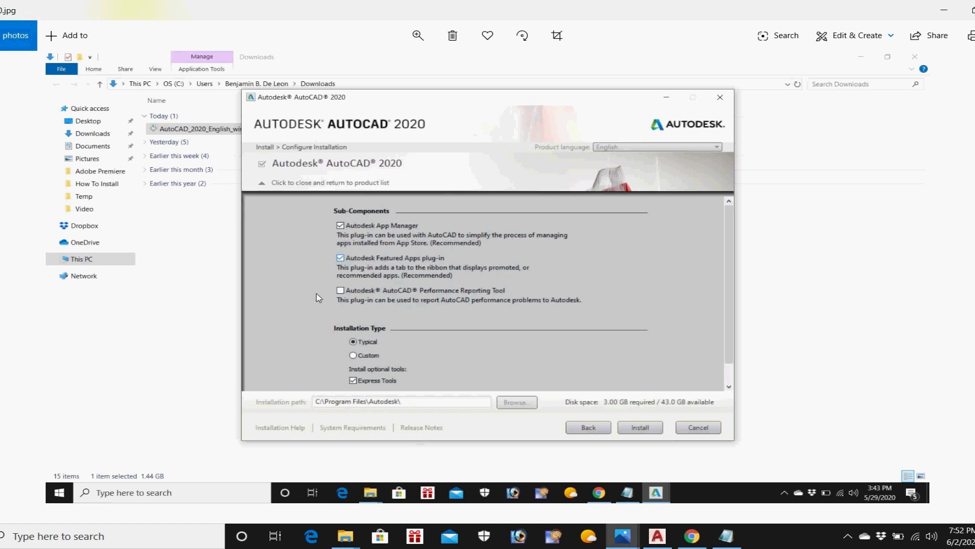
{"action": "key", "text": "Right"}
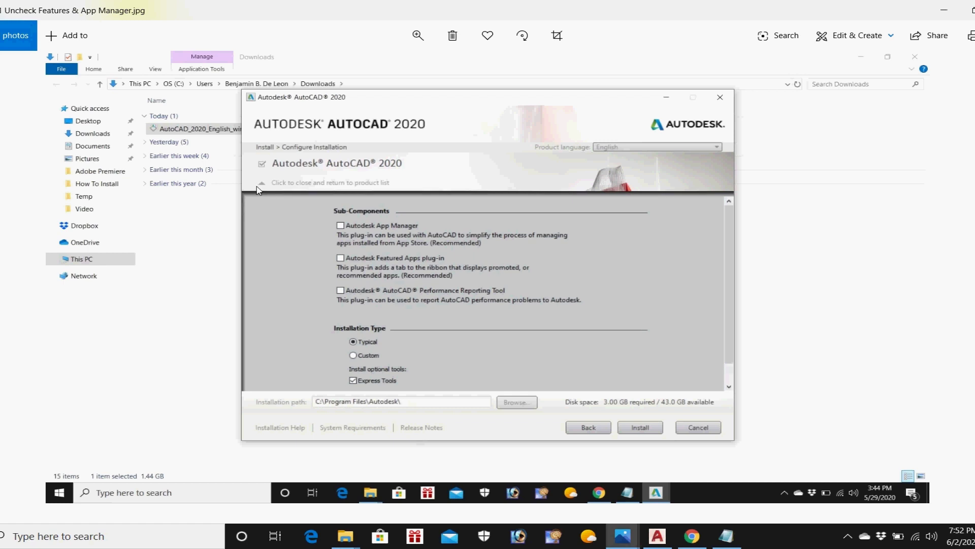
{"action": "key", "text": "Right"}
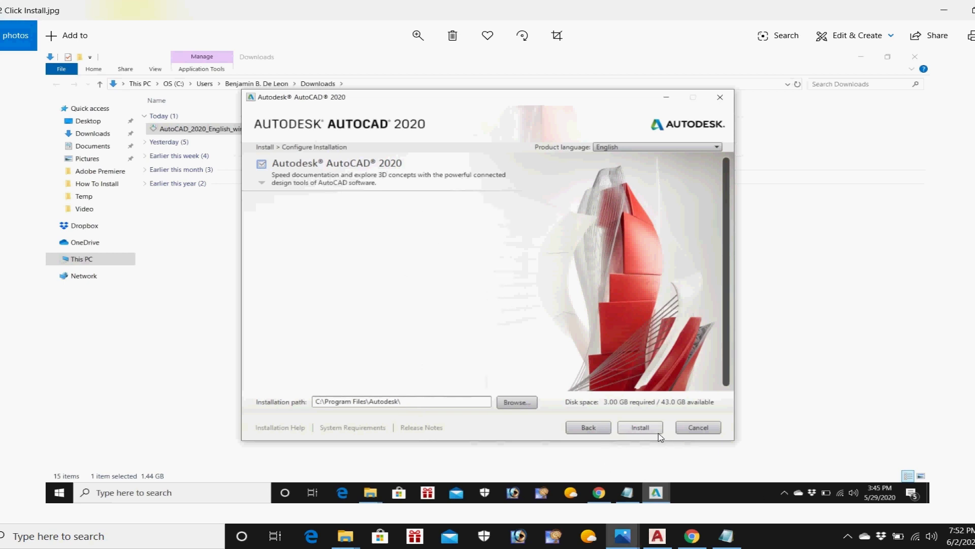
Advance through the installation progress screenshots, from Start Installing to the AutoCAD 2020 splash screen
{"action": "key", "text": "Right"}
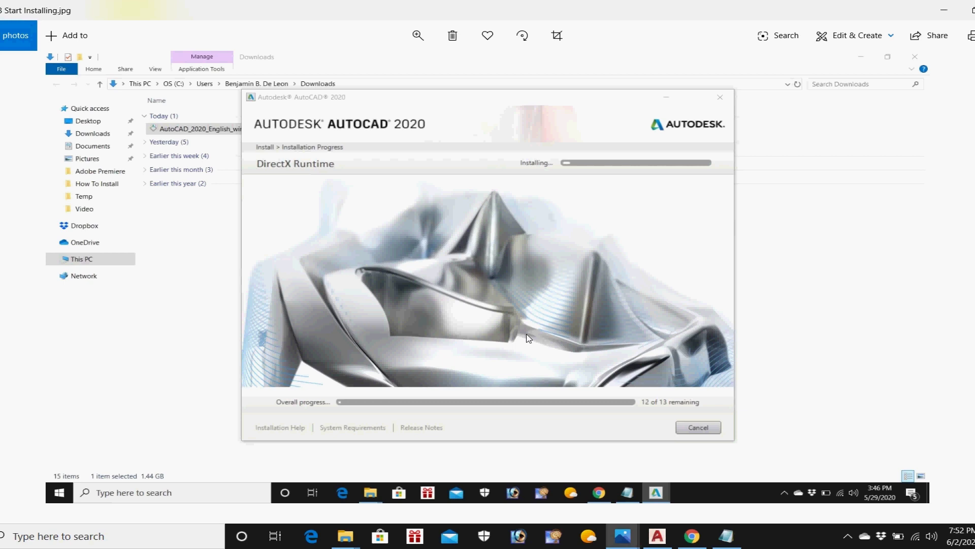
{"action": "key", "text": "Right"}
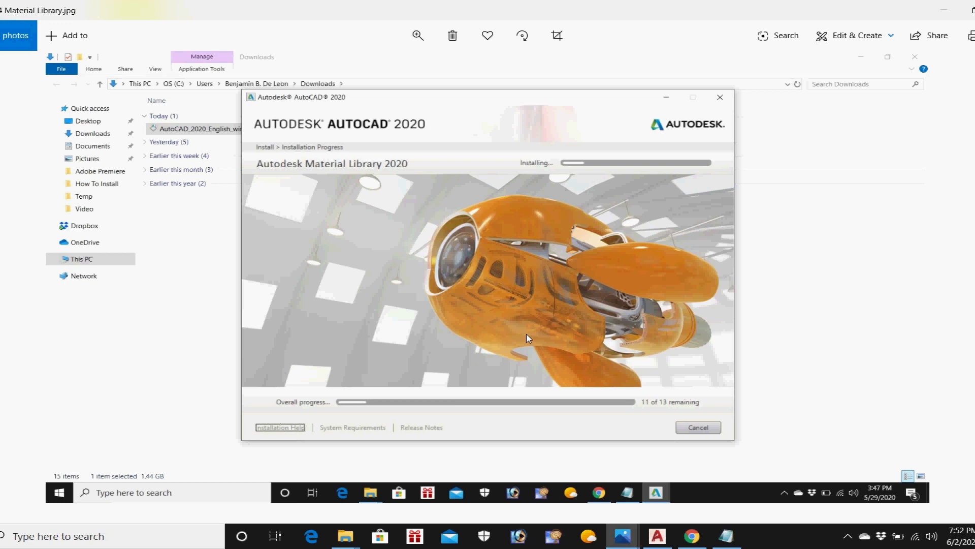
{"action": "key", "text": "Right"}
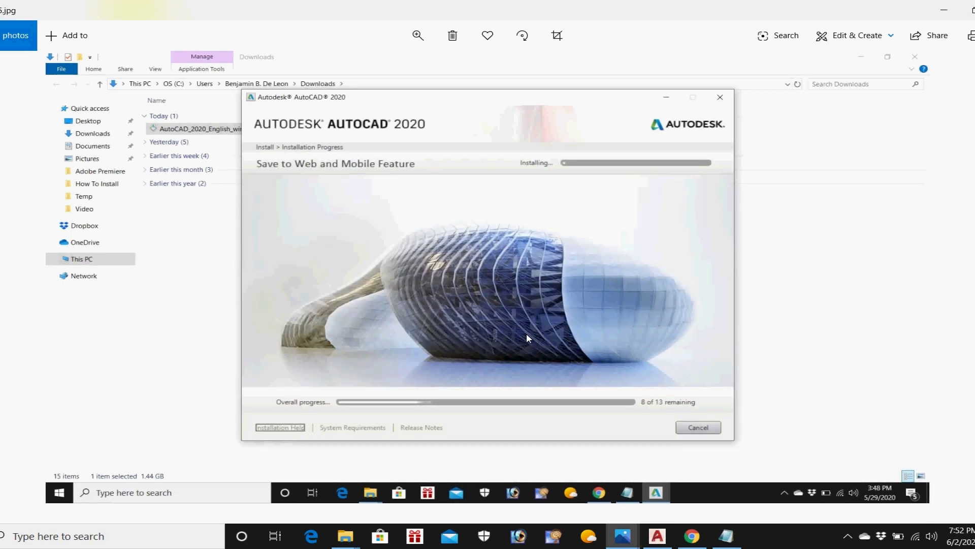
{"action": "key", "text": "Right"}
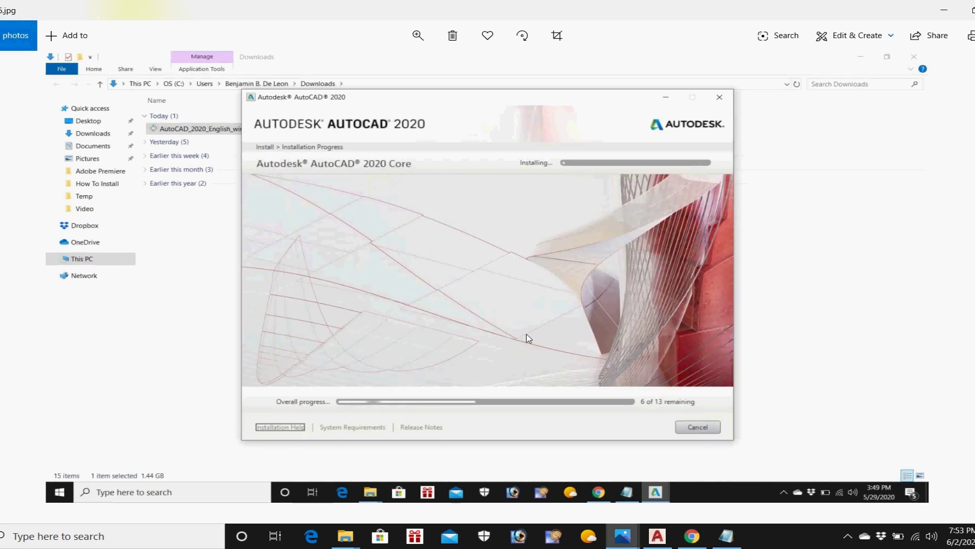
{"action": "key", "text": "Right"}
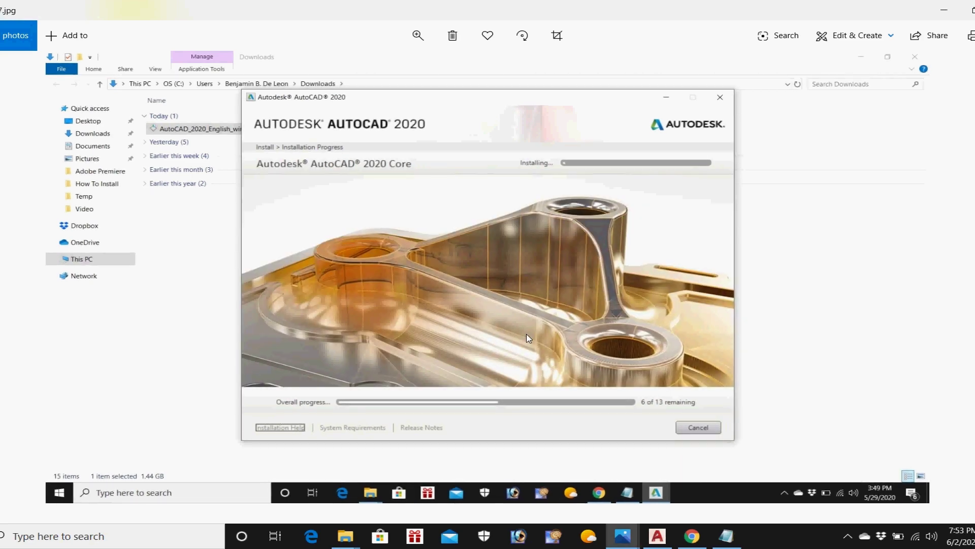
{"action": "key", "text": "Right"}
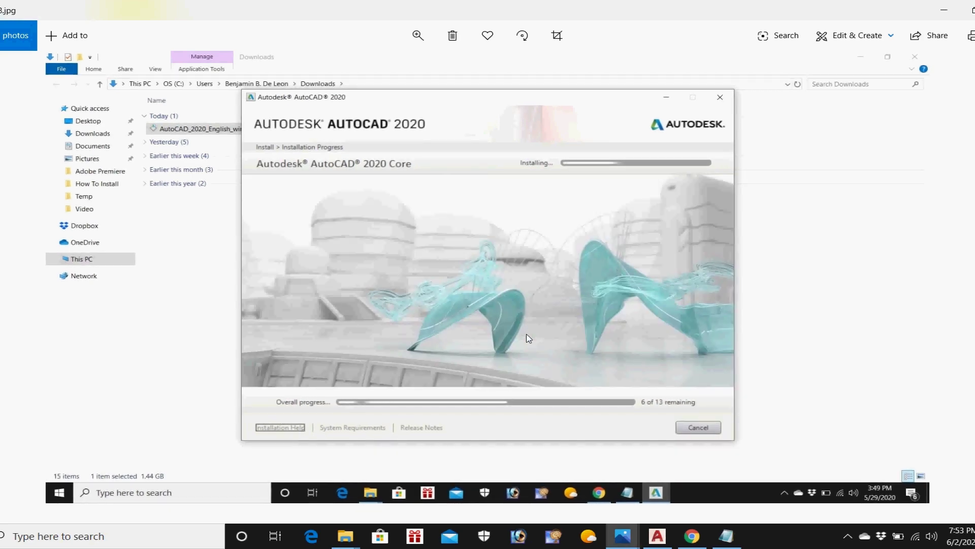
{"action": "key", "text": "Right"}
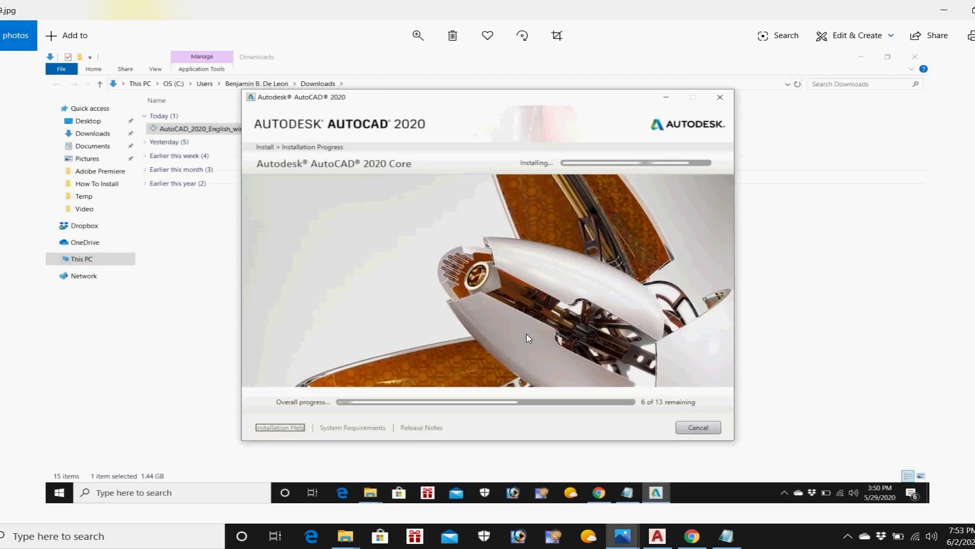
{"action": "key", "text": "Right"}
{"action": "key", "text": "Right"}
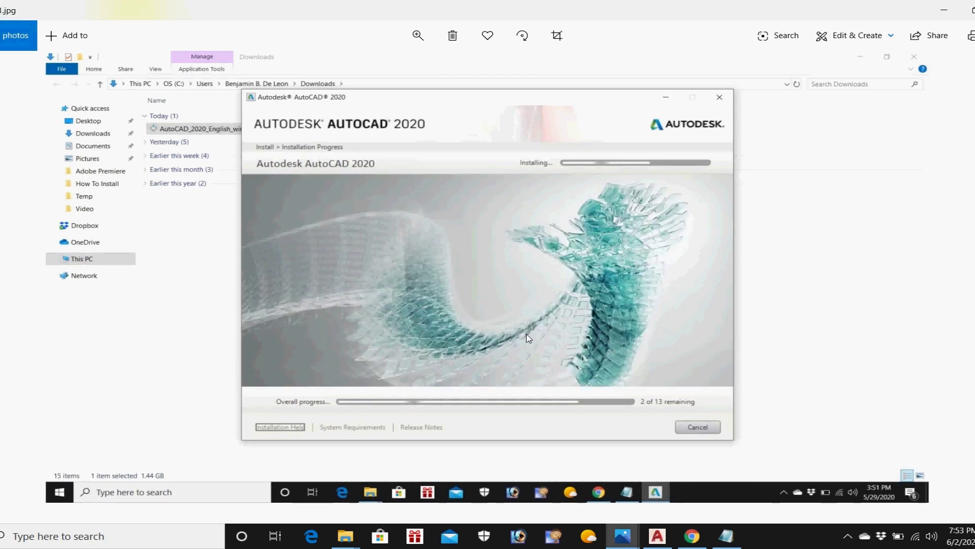
{"action": "key", "text": "Right"}
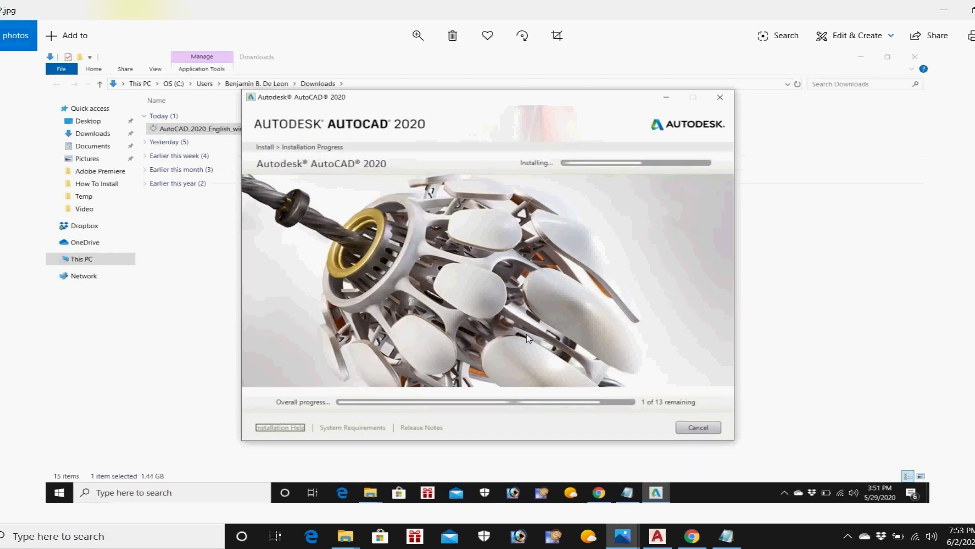
{"action": "key", "text": "Right"}
{"action": "key", "text": "Right"}
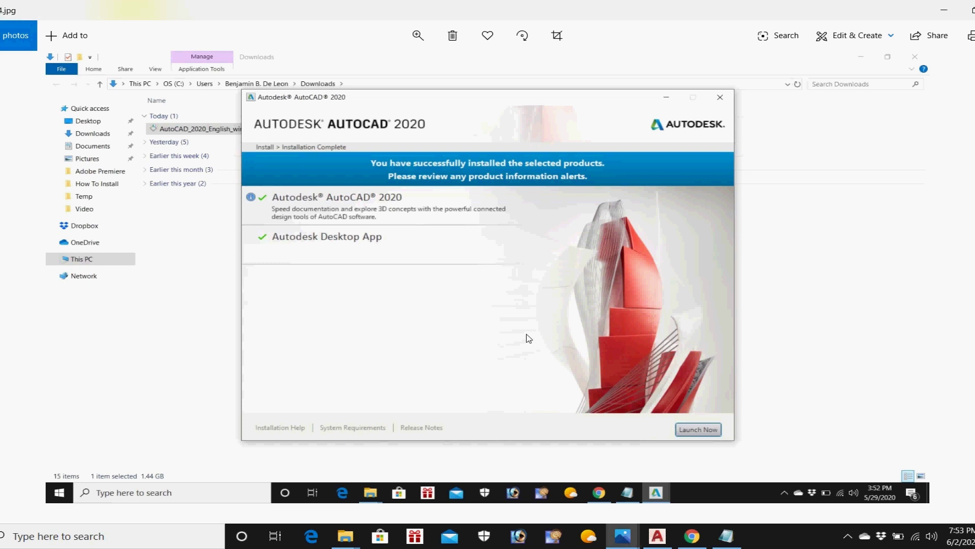
{"action": "key", "text": "Right"}
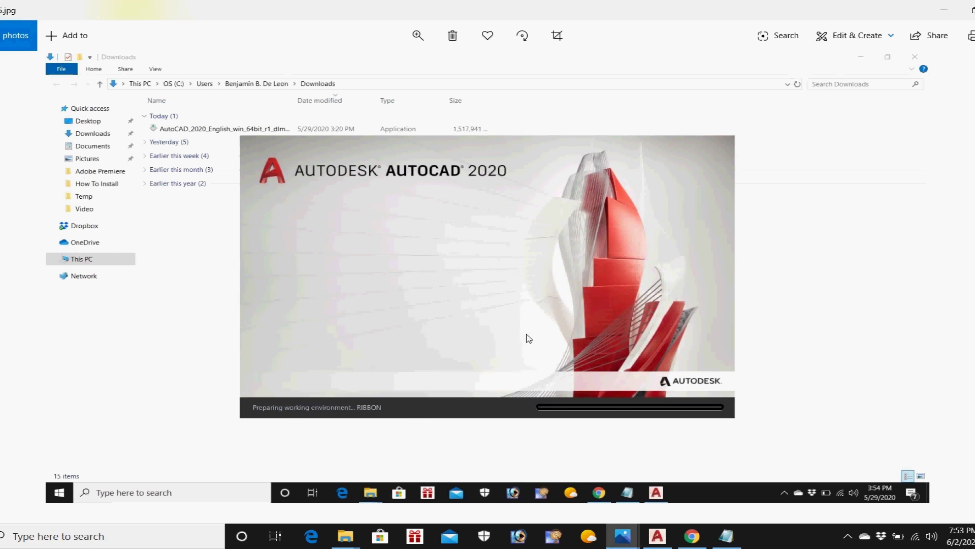
Check the licence notes in Notepad, then advance to the Agree privacy statement screenshot
{"action": "key", "text": "Right"}
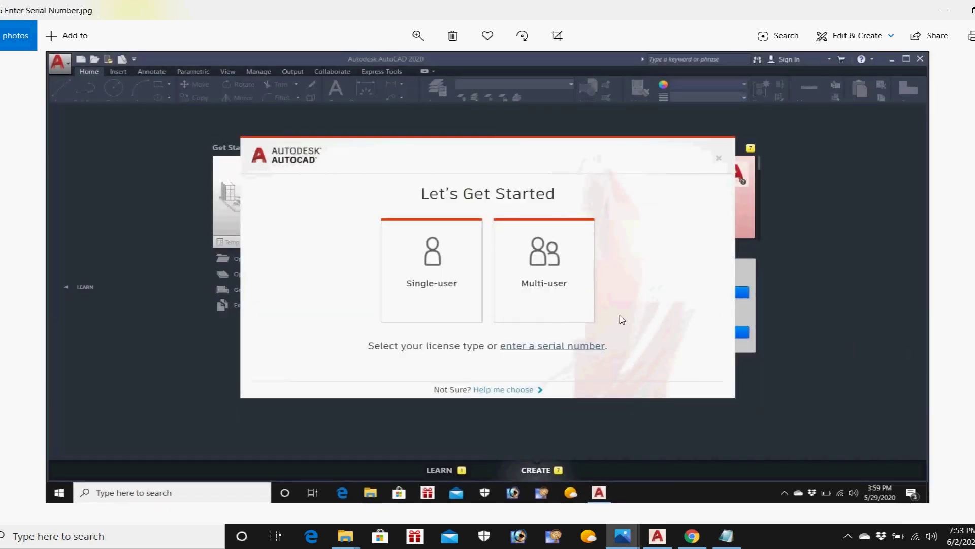
{"action": "left_click", "coordinate": [742, 544]}
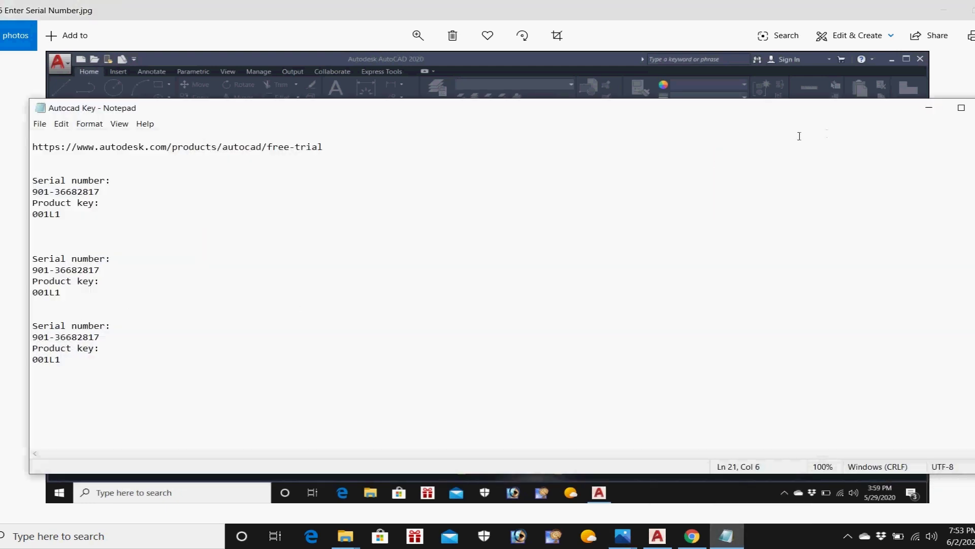
{"action": "left_click", "coordinate": [929, 107]}
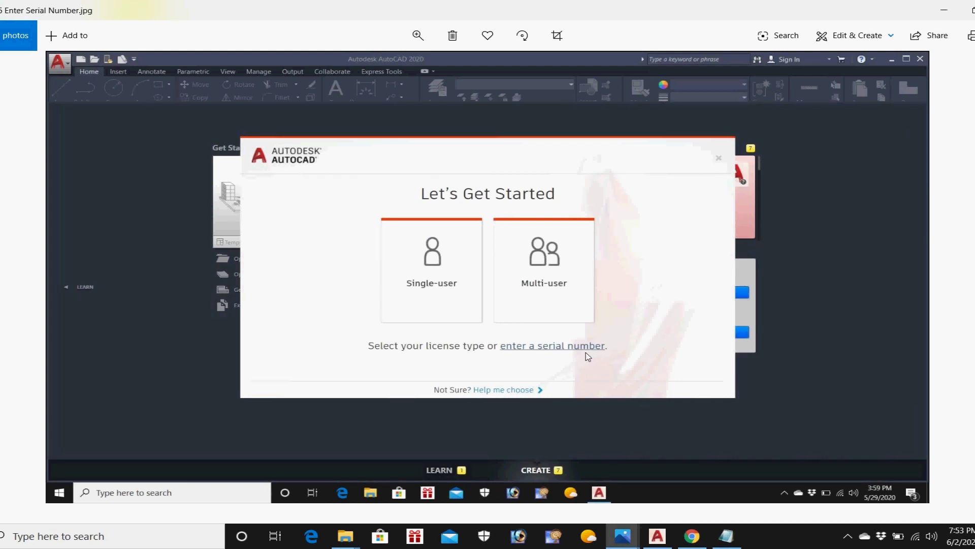
{"action": "key", "text": "Right"}
{"action": "key", "text": "Right"}
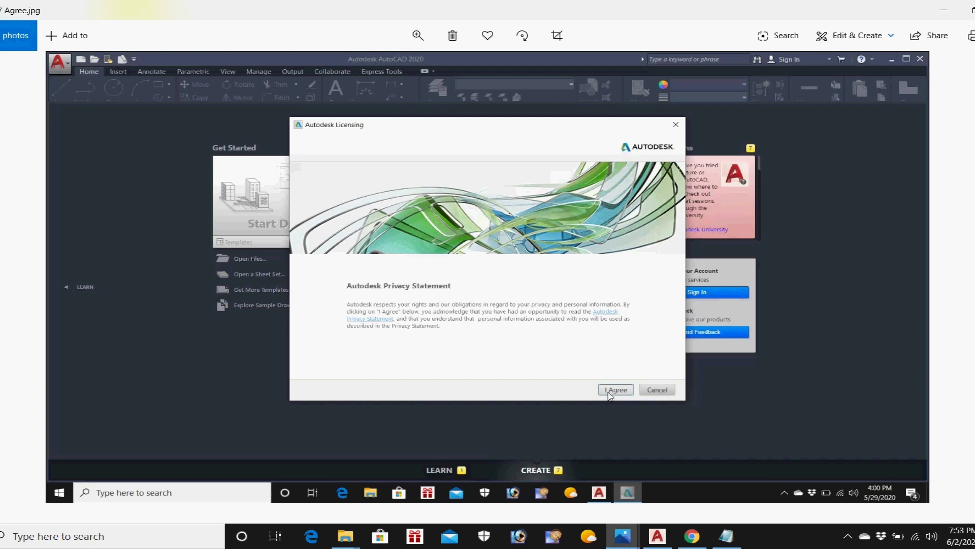
Page through the Click Activate, serial number entry, serial filled-in and Activated screenshots
{"action": "key", "text": "Right"}
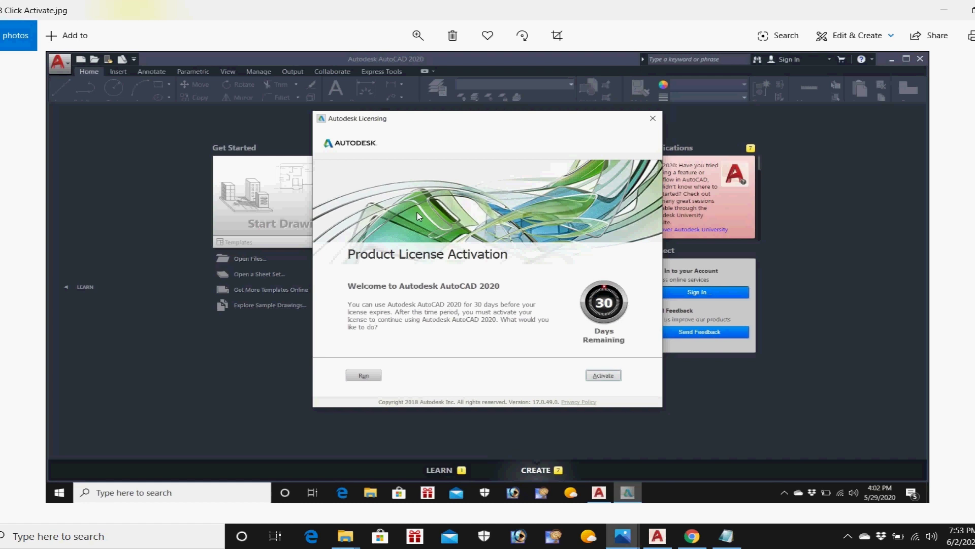
{"action": "key", "text": "Right"}
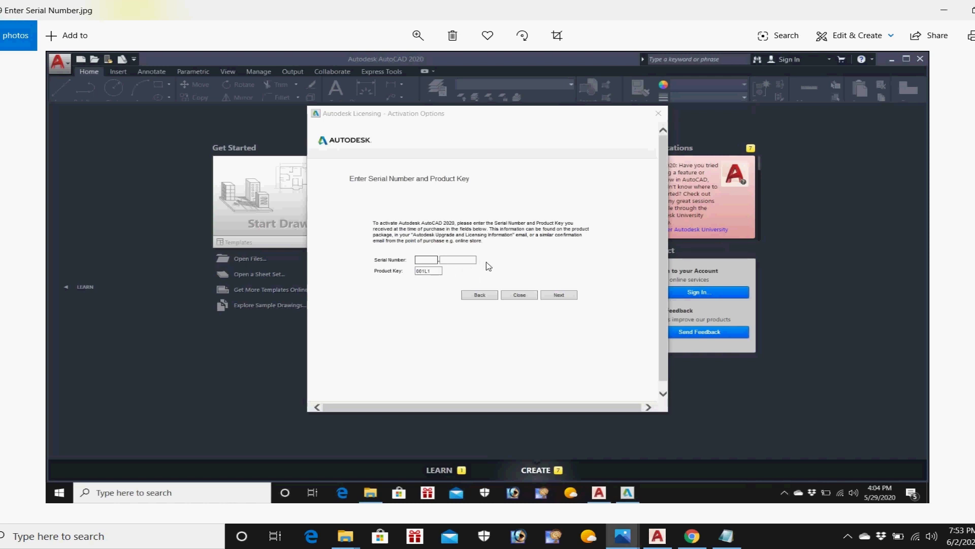
{"action": "key", "text": "Right"}
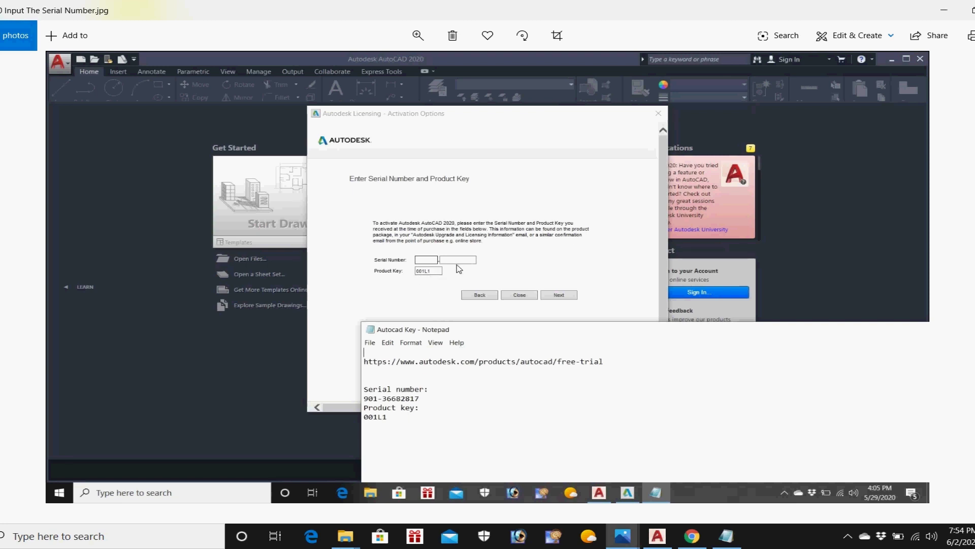
{"action": "key", "text": "Right"}
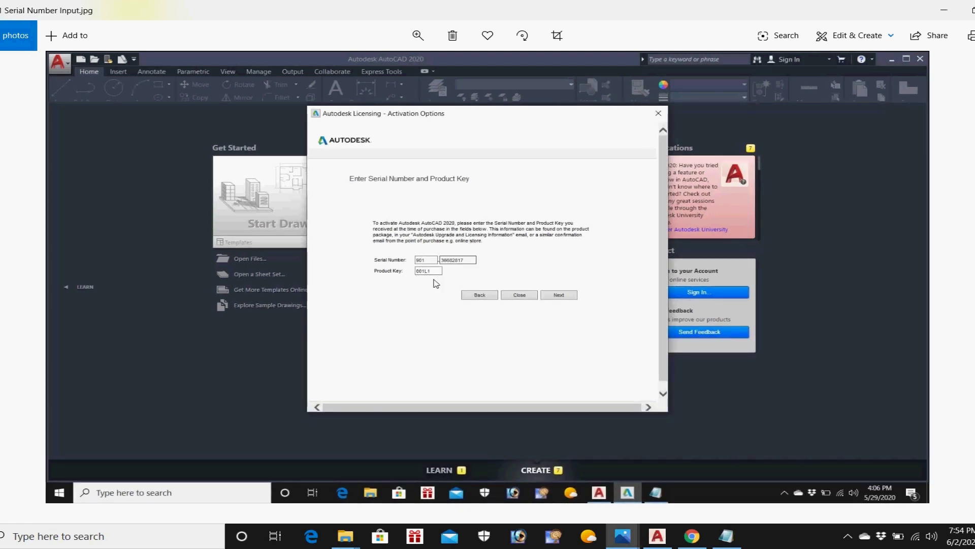
{"action": "key", "text": "Right"}
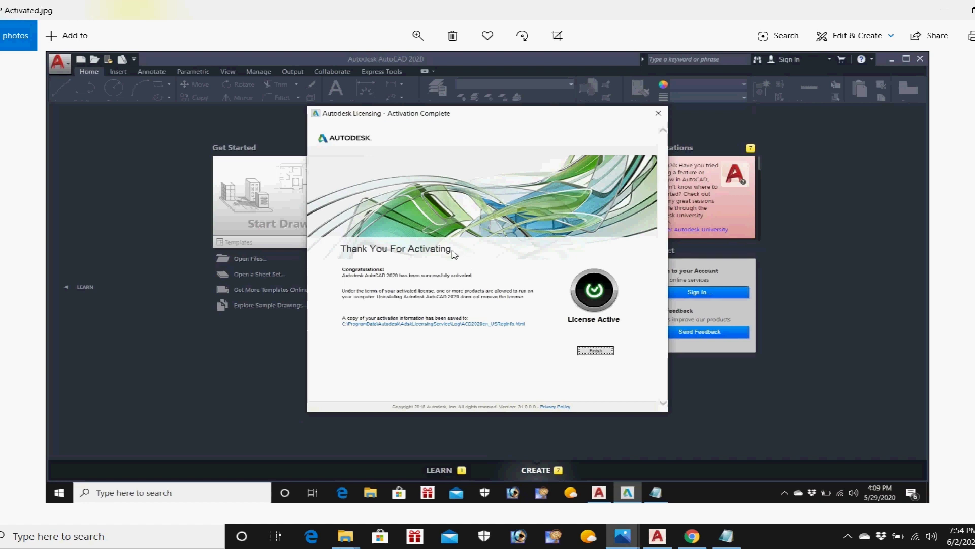
{"action": "key", "text": "Right"}
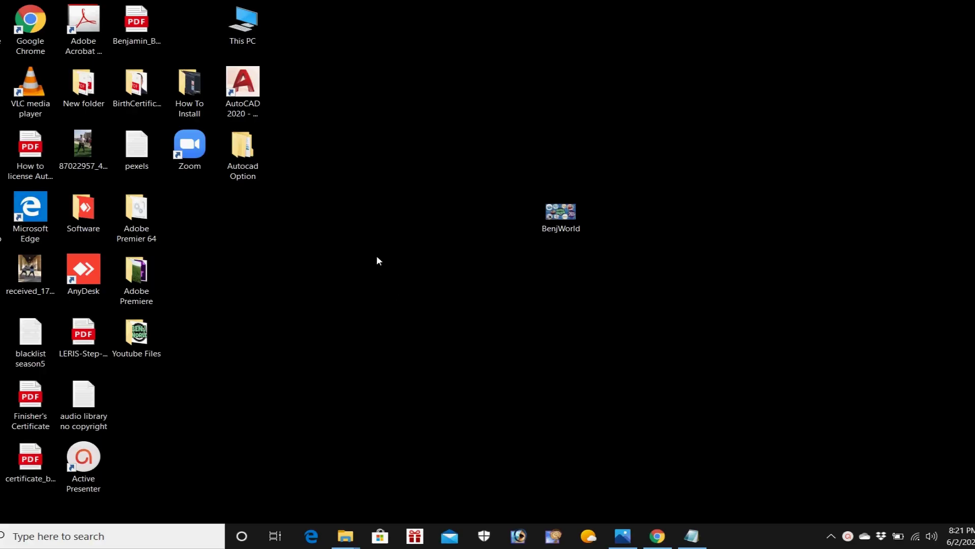
Launch AutoCAD 2020 from the desktop icon and start a new blank Drawing1
{"action": "double_click", "coordinate": [257, 99]}
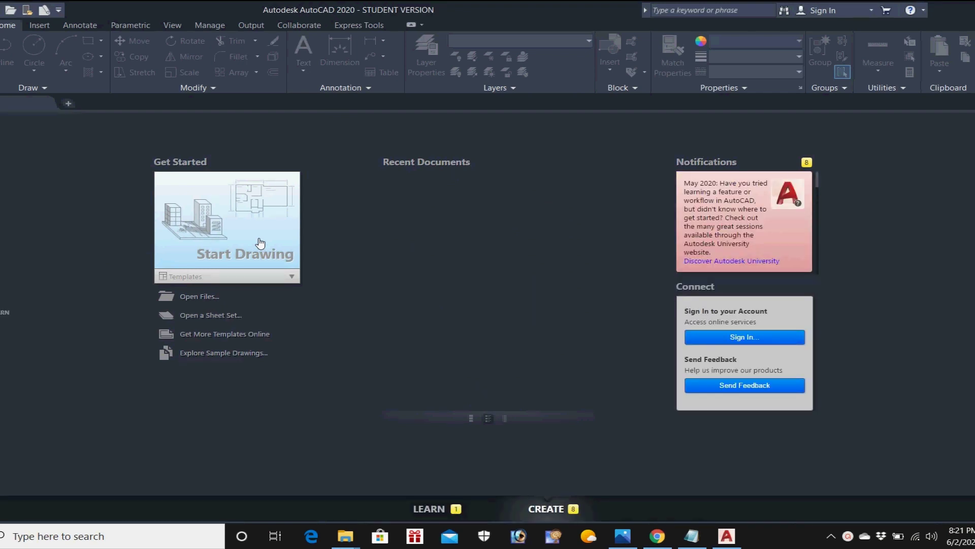
{"action": "left_click", "coordinate": [260, 240]}
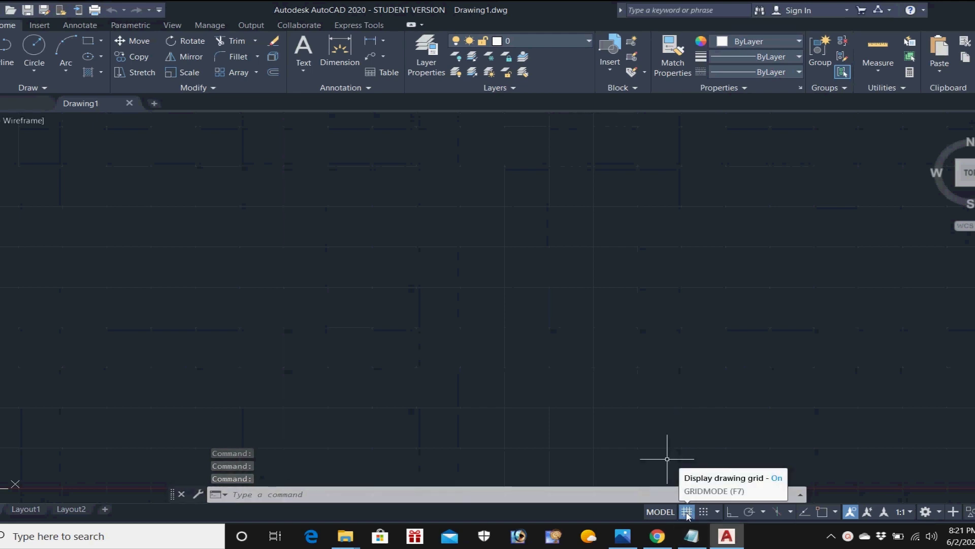
Switch off the grid display in Drawing1 with the status bar toggle
{"action": "left_click", "coordinate": [687, 512]}
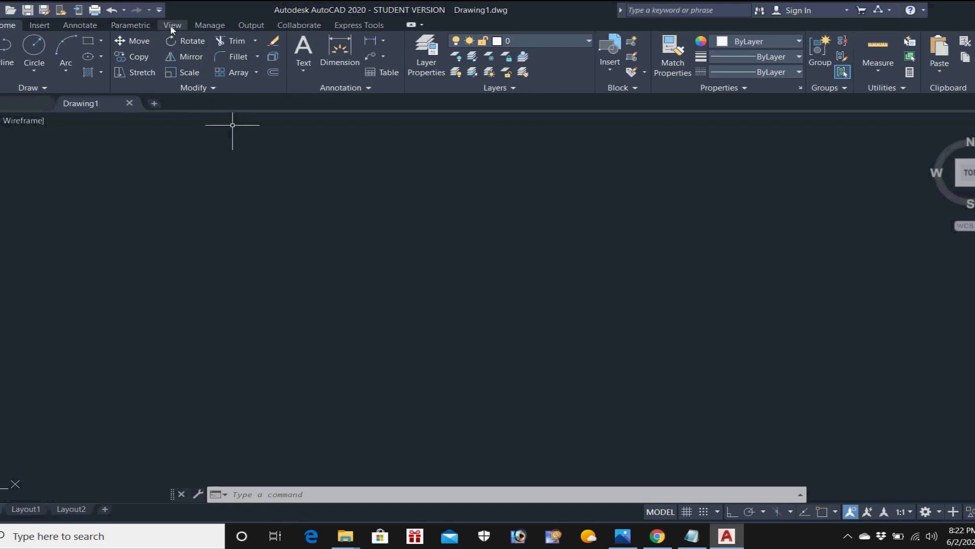
Turn on the classic menu bar, close the ribbon, and remove the leftover ribbon palette
{"action": "left_click", "coordinate": [158, 12]}
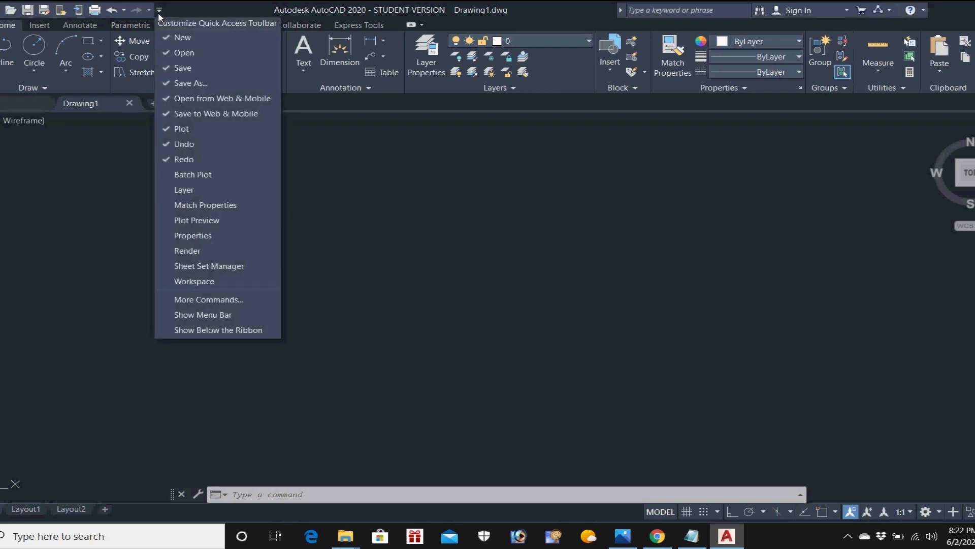
{"action": "left_click", "coordinate": [191, 316]}
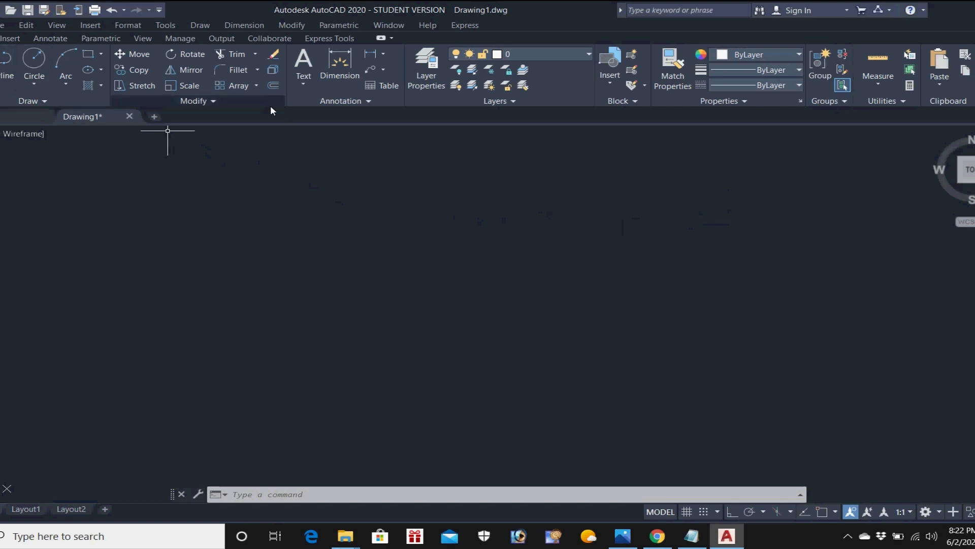
{"action": "right_click", "coordinate": [382, 42]}
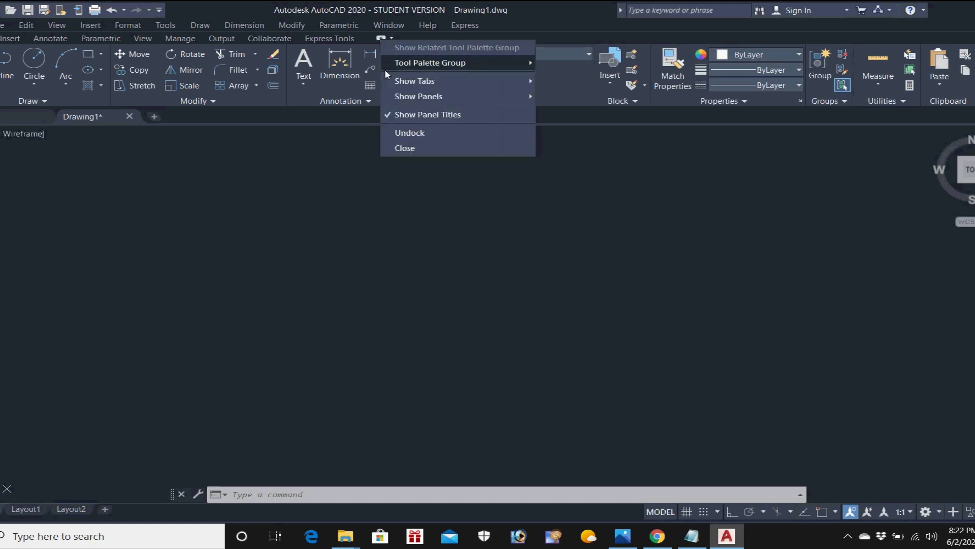
{"action": "left_click", "coordinate": [400, 148]}
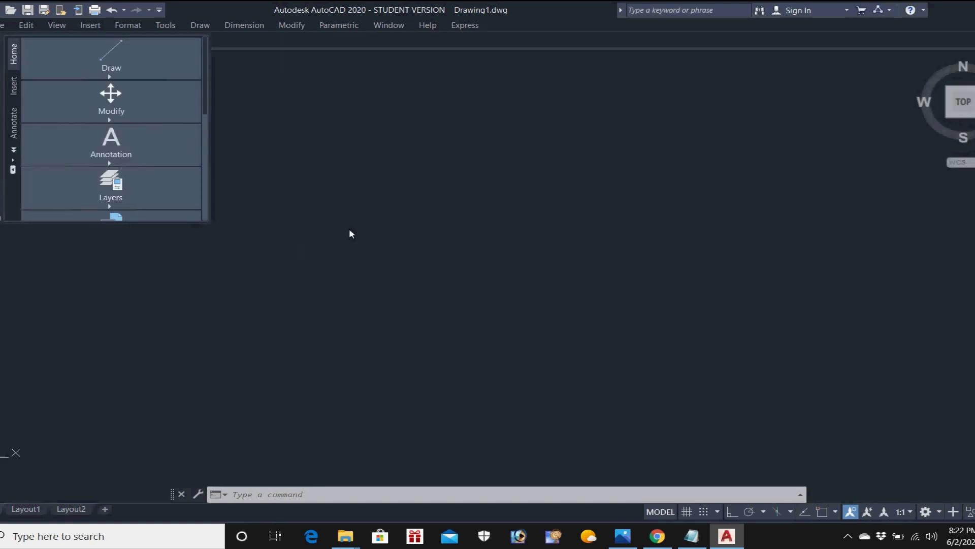
{"action": "left_click", "coordinate": [1, 45]}
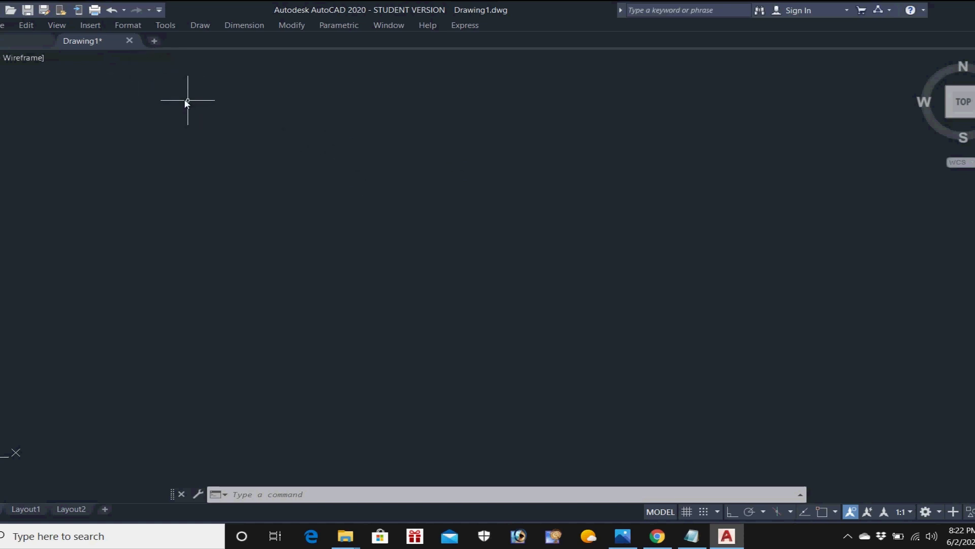
Display the Layers, Layers II and Dimension toolbars from Tools > Toolbars > AutoCAD
{"action": "left_click", "coordinate": [166, 26]}
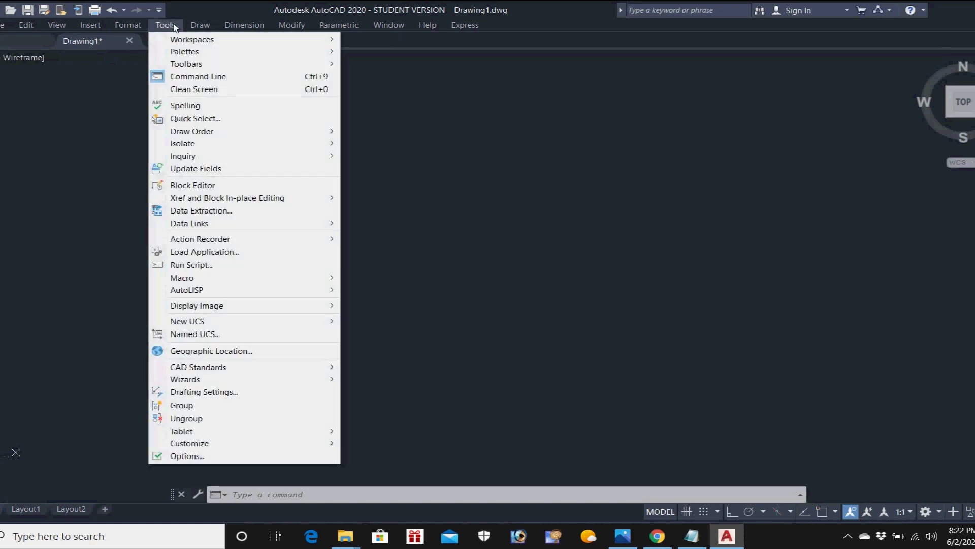
{"action": "mouse_move", "coordinate": [187, 68]}
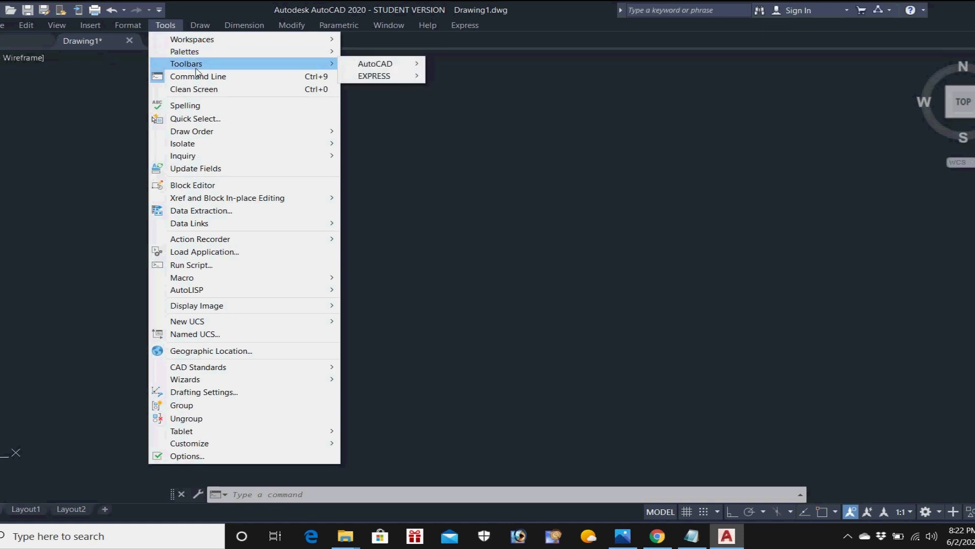
{"action": "mouse_move", "coordinate": [387, 65]}
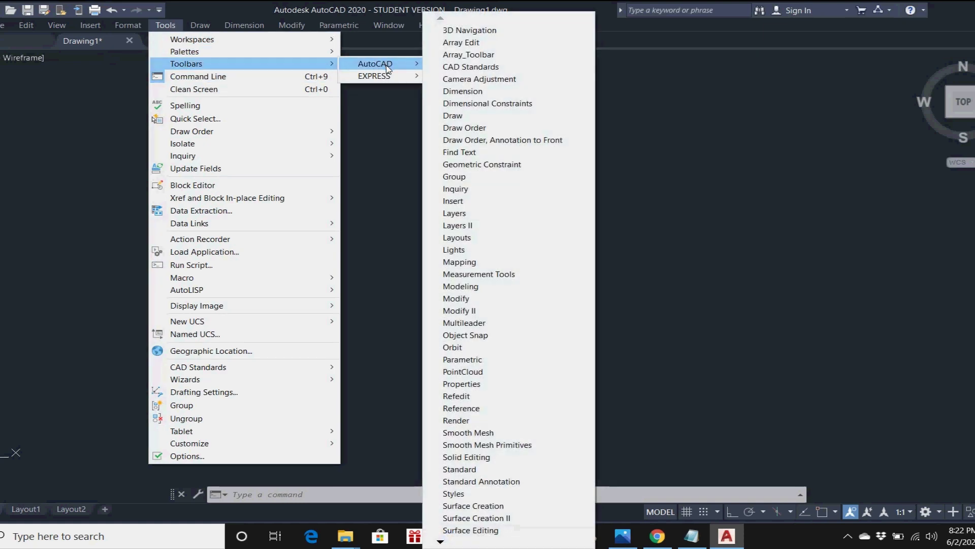
{"action": "left_click", "coordinate": [477, 218]}
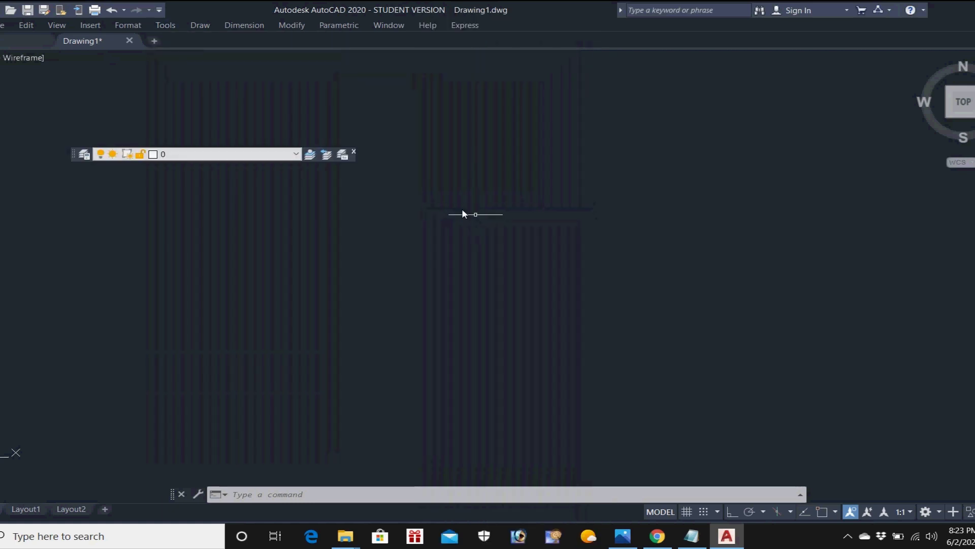
{"action": "left_click", "coordinate": [170, 28]}
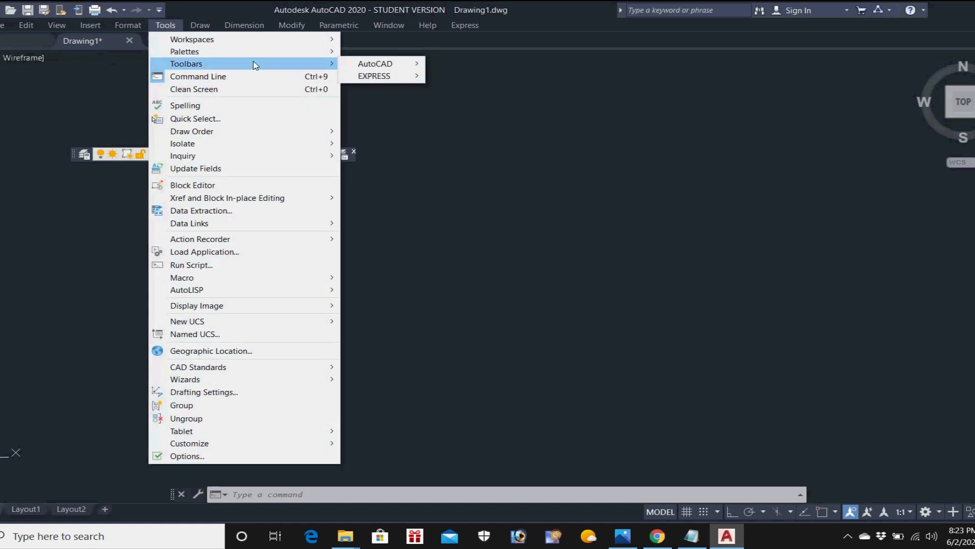
{"action": "mouse_move", "coordinate": [420, 66]}
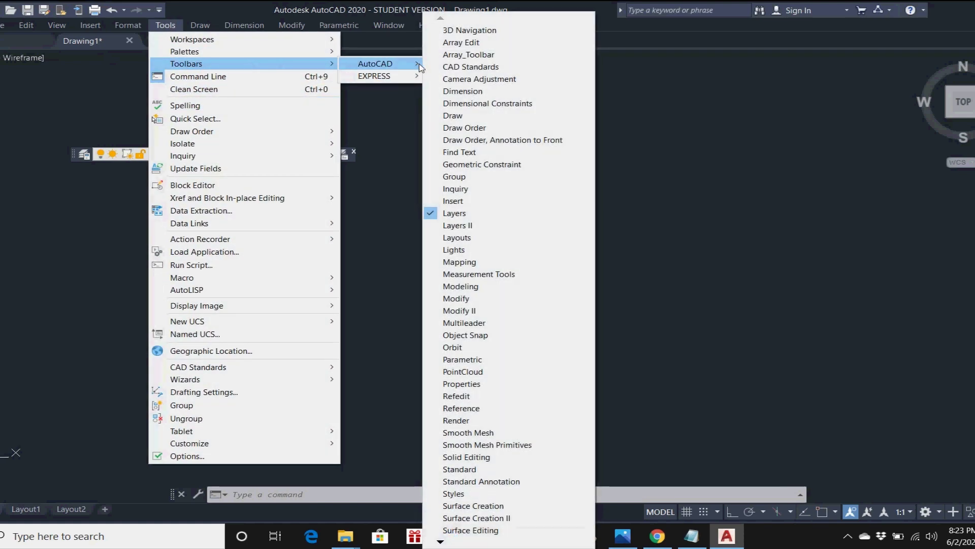
{"action": "left_click", "coordinate": [480, 227]}
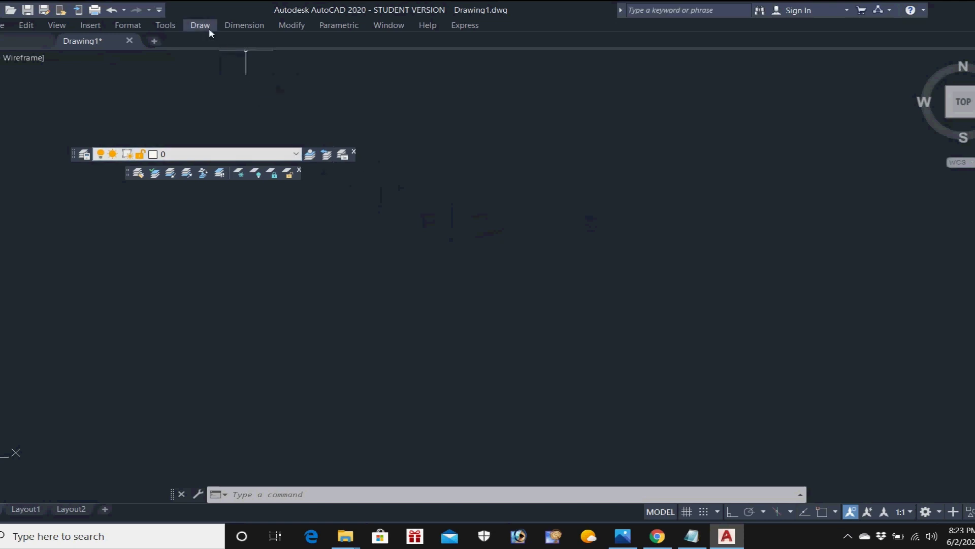
{"action": "left_click", "coordinate": [166, 25]}
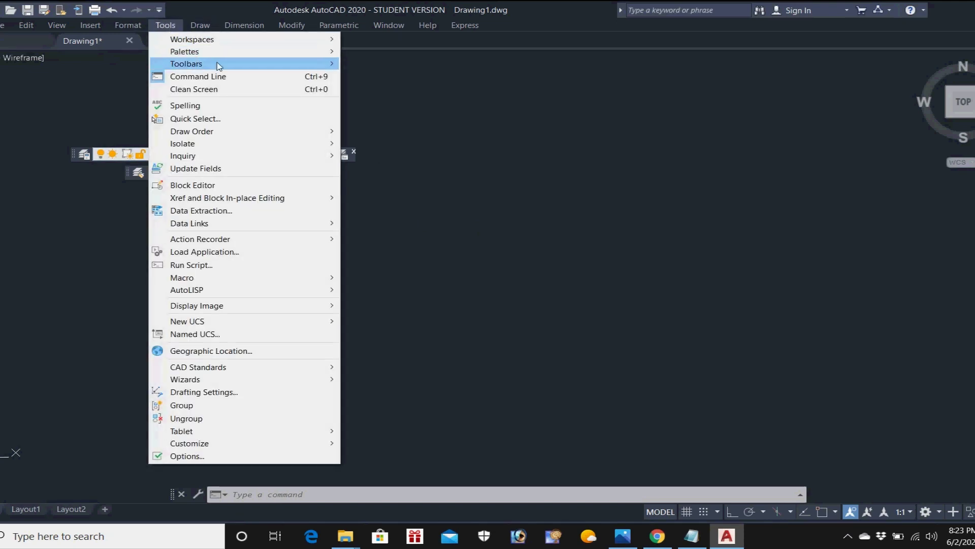
{"action": "mouse_move", "coordinate": [401, 70]}
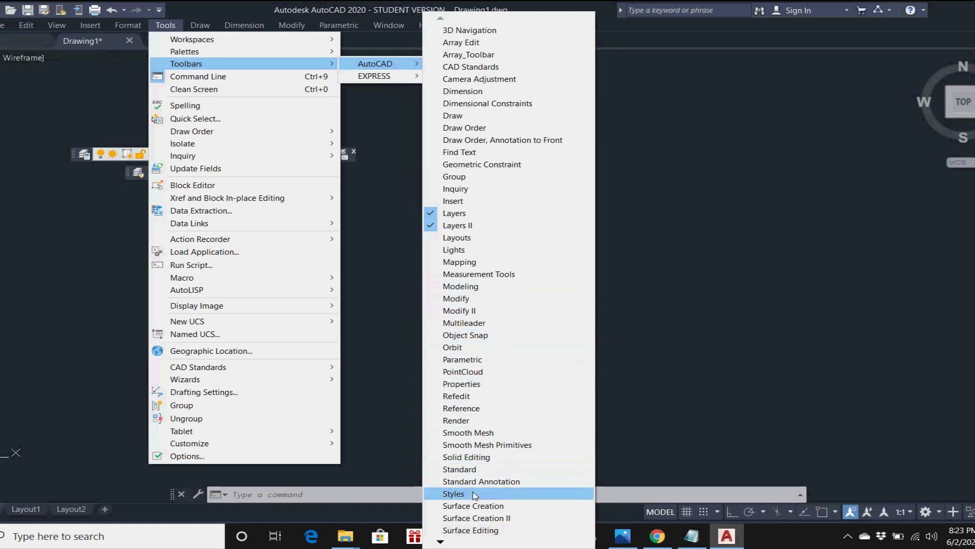
{"action": "left_click", "coordinate": [472, 92]}
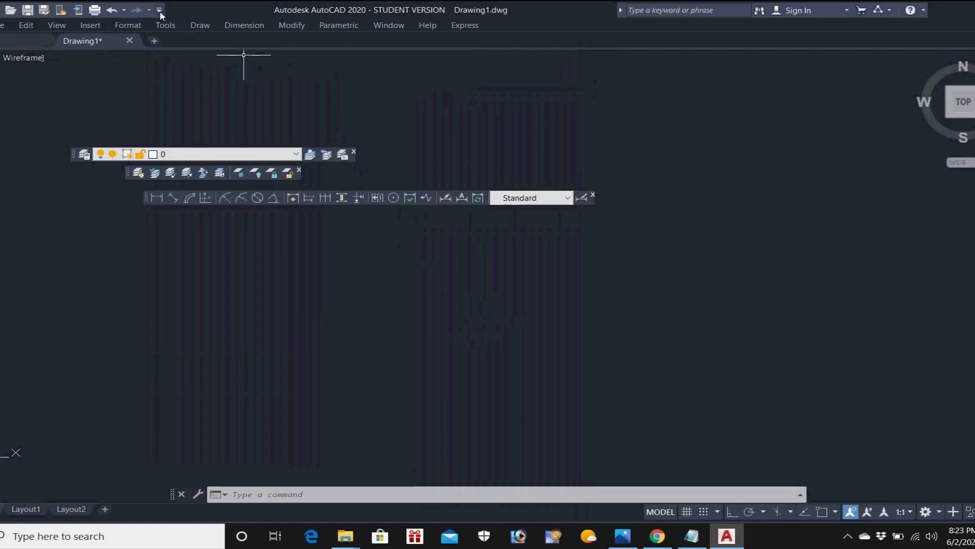
Add the Viewports and UCS toolbars as floating toolbars
{"action": "left_click", "coordinate": [172, 26]}
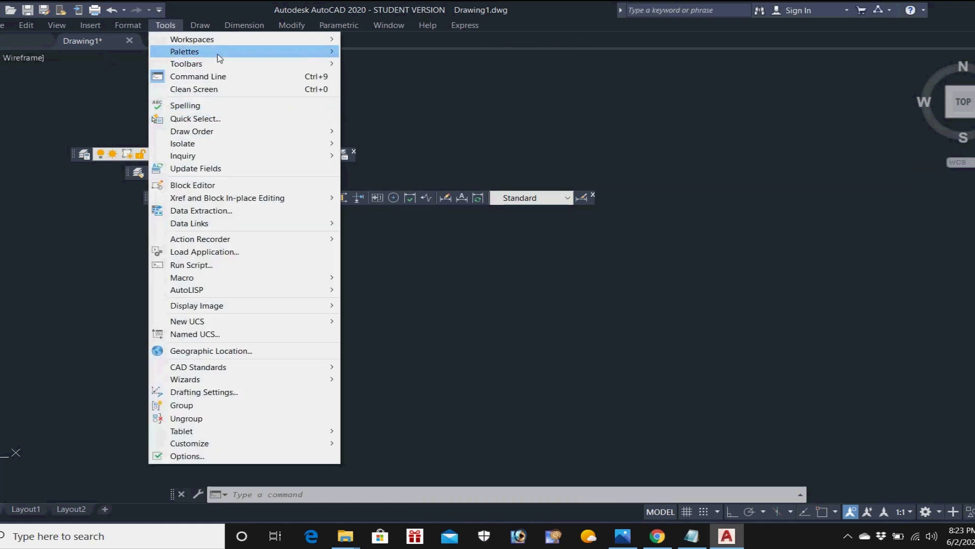
{"action": "mouse_move", "coordinate": [330, 65]}
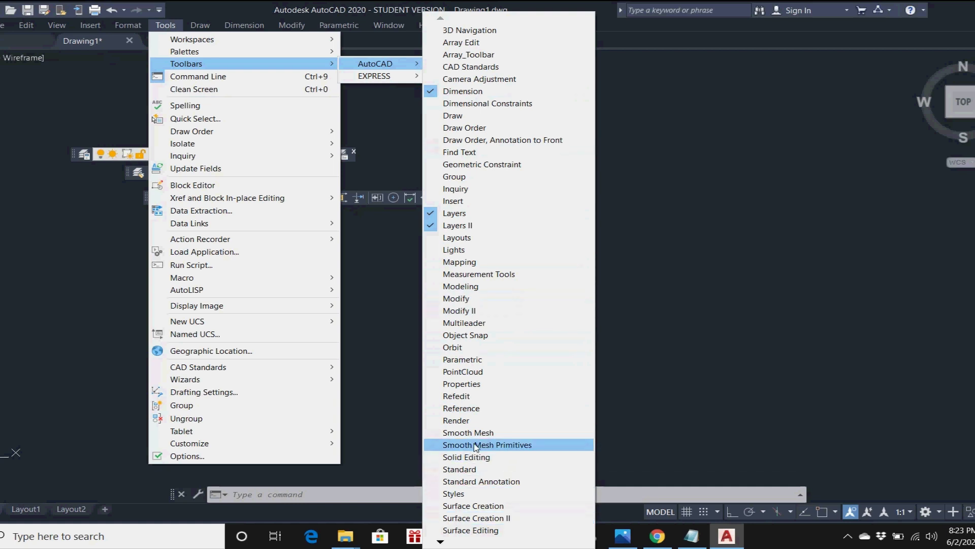
{"action": "mouse_move", "coordinate": [440, 541]}
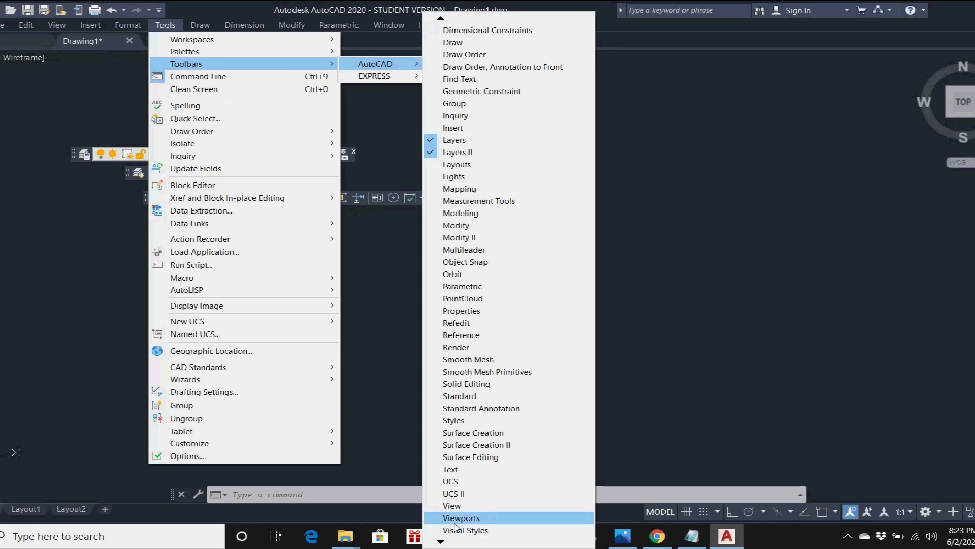
{"action": "left_click", "coordinate": [459, 518]}
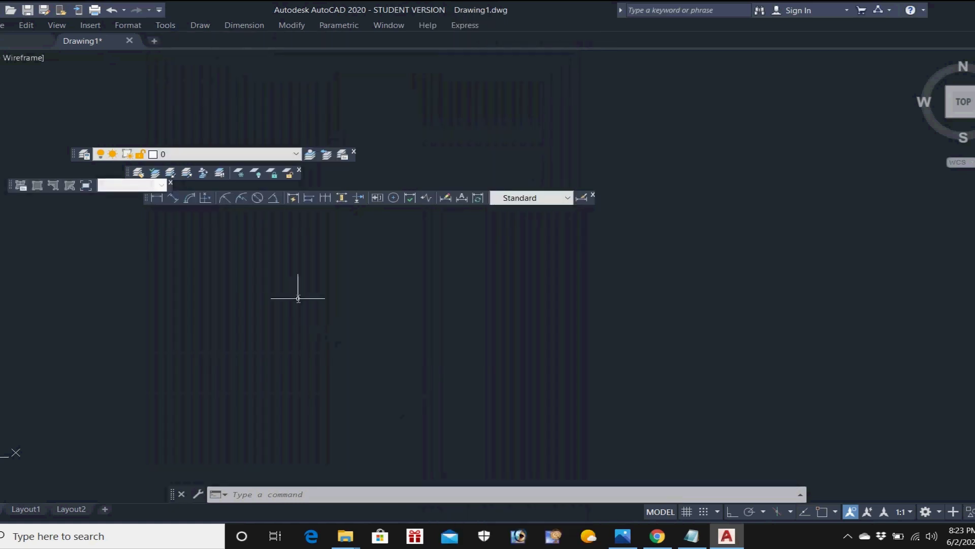
{"action": "left_click", "coordinate": [160, 10]}
{"action": "left_click", "coordinate": [369, 98]}
{"action": "left_click", "coordinate": [168, 27]}
{"action": "left_click", "coordinate": [177, 27]}
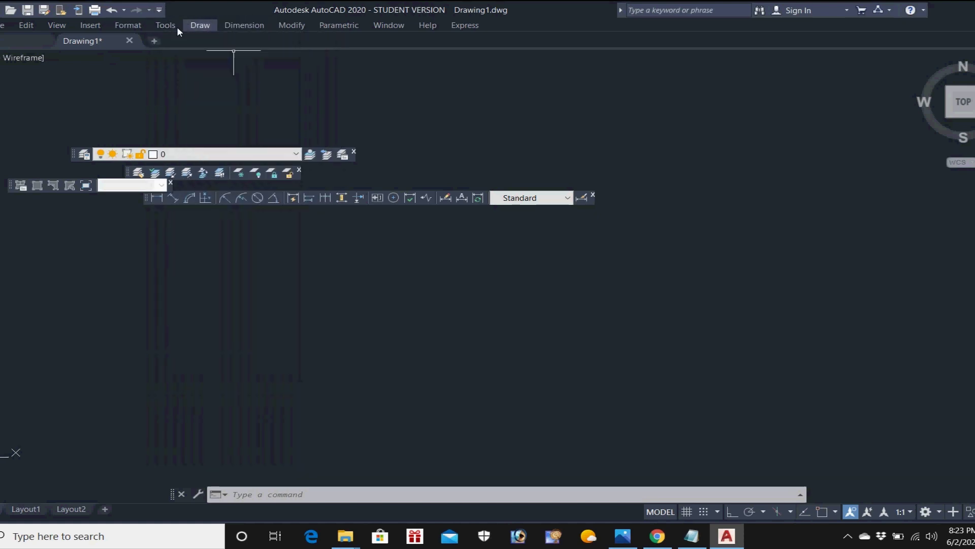
{"action": "left_click", "coordinate": [168, 25]}
{"action": "mouse_move", "coordinate": [213, 64]}
{"action": "mouse_move", "coordinate": [401, 69]}
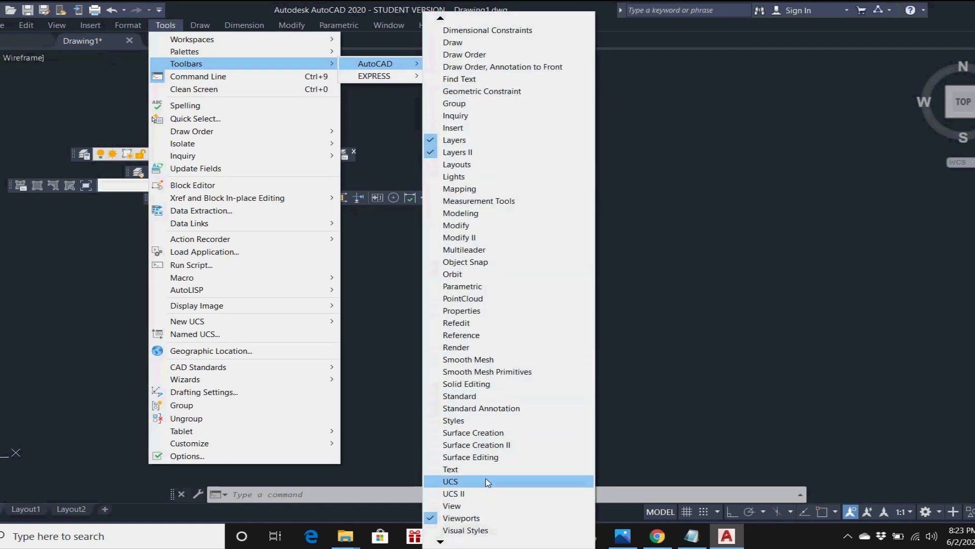
{"action": "left_click", "coordinate": [486, 481]}
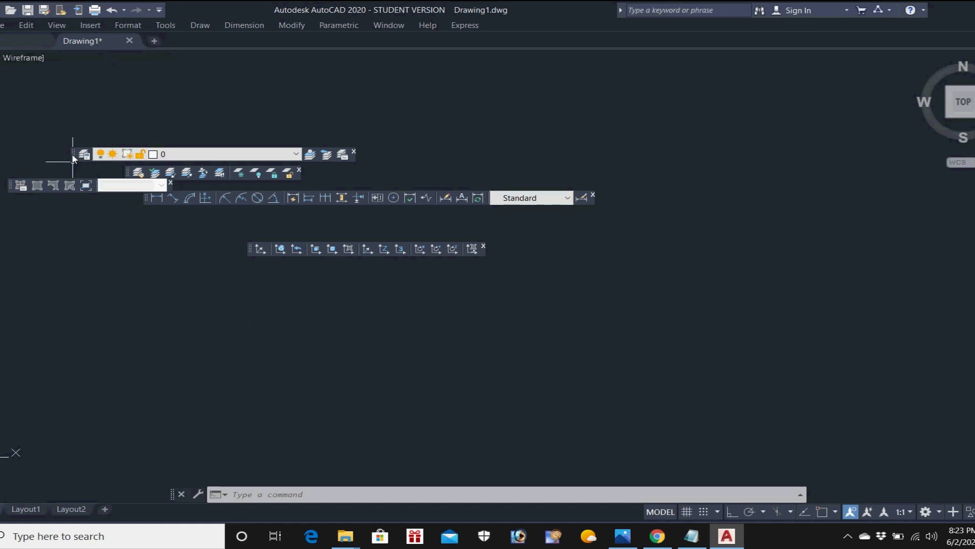
Dock the Layers, Viewports, Layers II, Dimension and UCS toolbars along the top edge
{"action": "left_click_drag", "start_coordinate": [73, 154], "coordinate": [5, 51]}
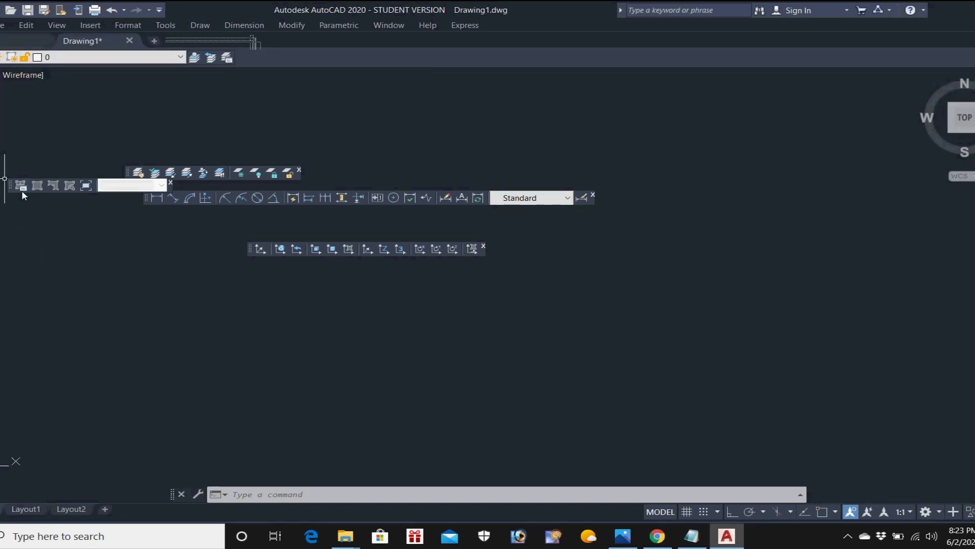
{"action": "left_click_drag", "start_coordinate": [12, 187], "coordinate": [672, 54]}
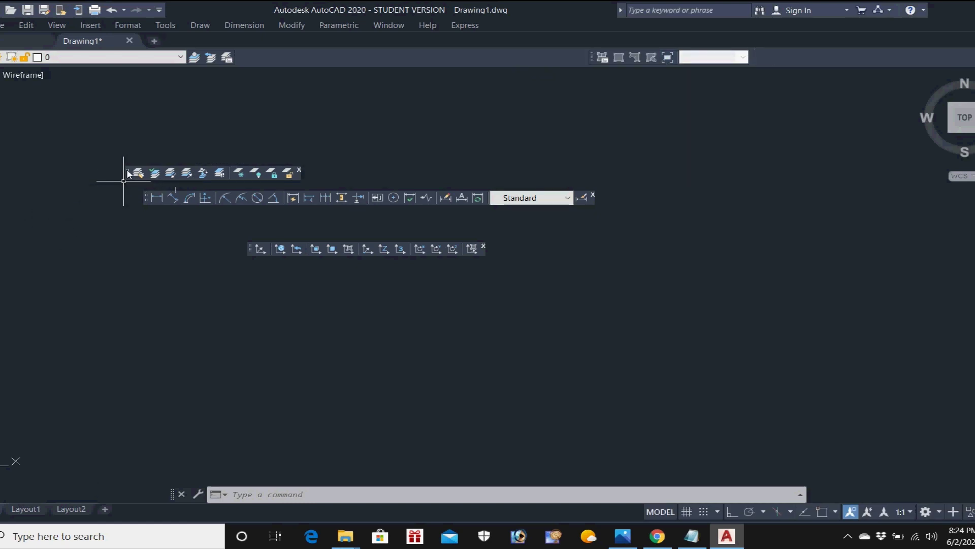
{"action": "left_click_drag", "start_coordinate": [128, 174], "coordinate": [330, 69]}
{"action": "left_click_drag", "start_coordinate": [244, 78], "coordinate": [240, 59]}
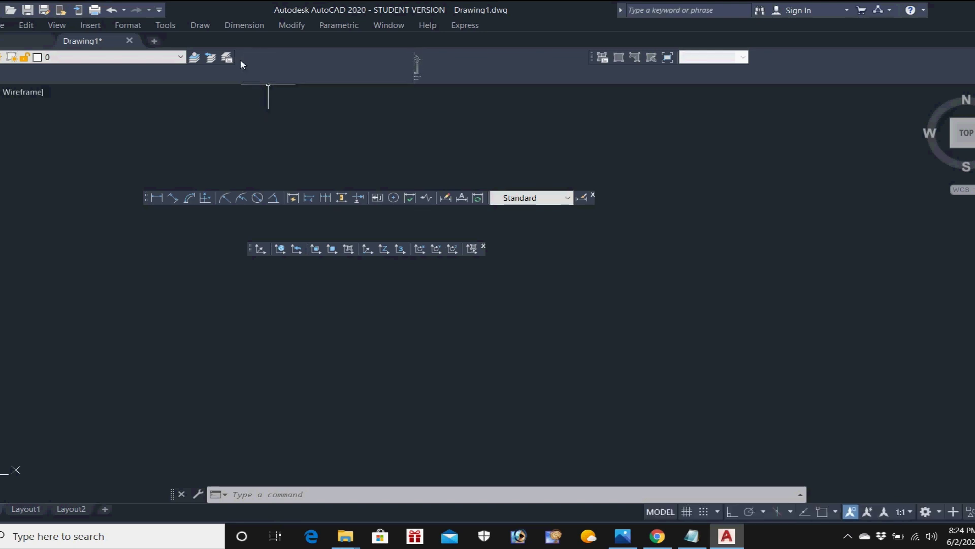
{"action": "mouse_move", "coordinate": [146, 202]}
{"action": "left_mouse_down"}
{"action": "mouse_move", "coordinate": [422, 99]}
{"action": "mouse_move", "coordinate": [432, 72]}
{"action": "mouse_move", "coordinate": [549, 59]}
{"action": "mouse_move", "coordinate": [671, 67]}
{"action": "left_mouse_up"}
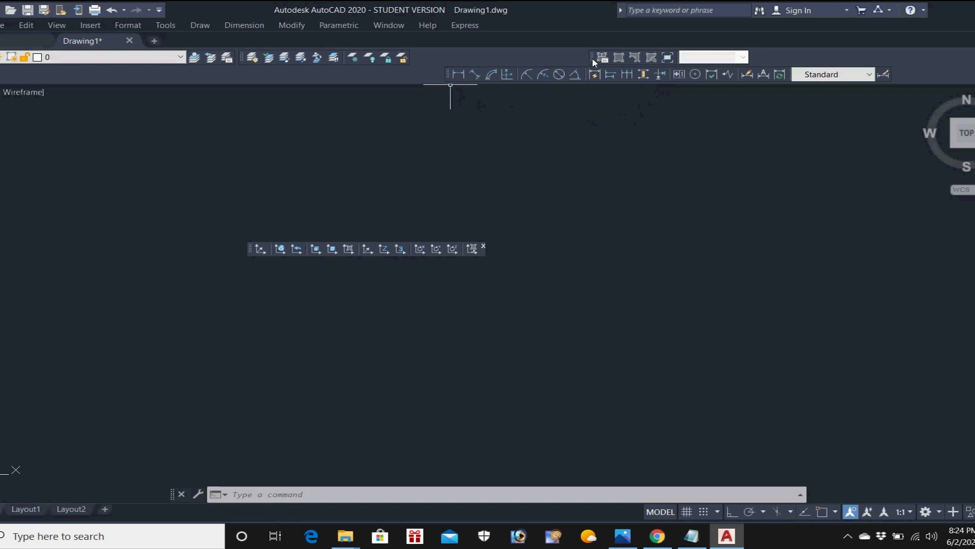
{"action": "left_click_drag", "start_coordinate": [591, 61], "coordinate": [854, 63]}
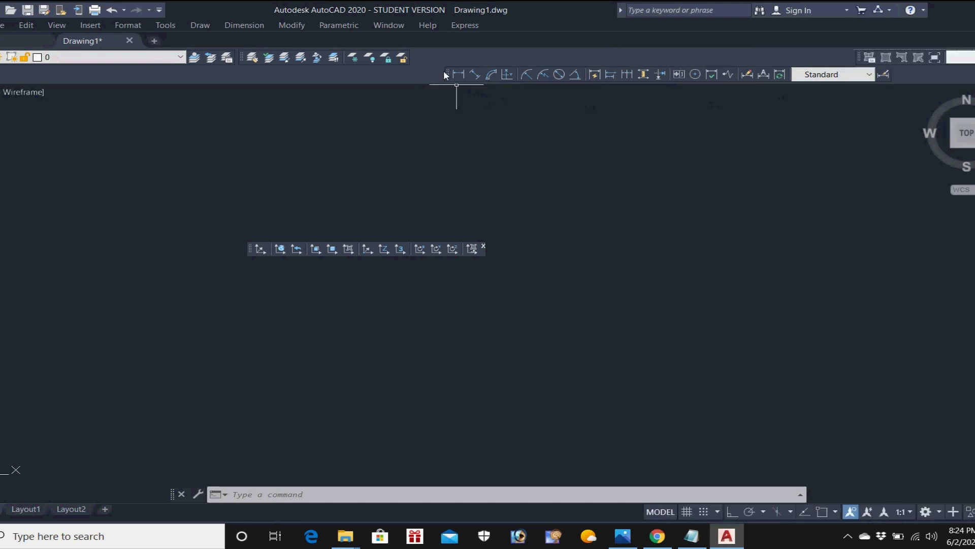
{"action": "left_click_drag", "start_coordinate": [451, 79], "coordinate": [425, 63]}
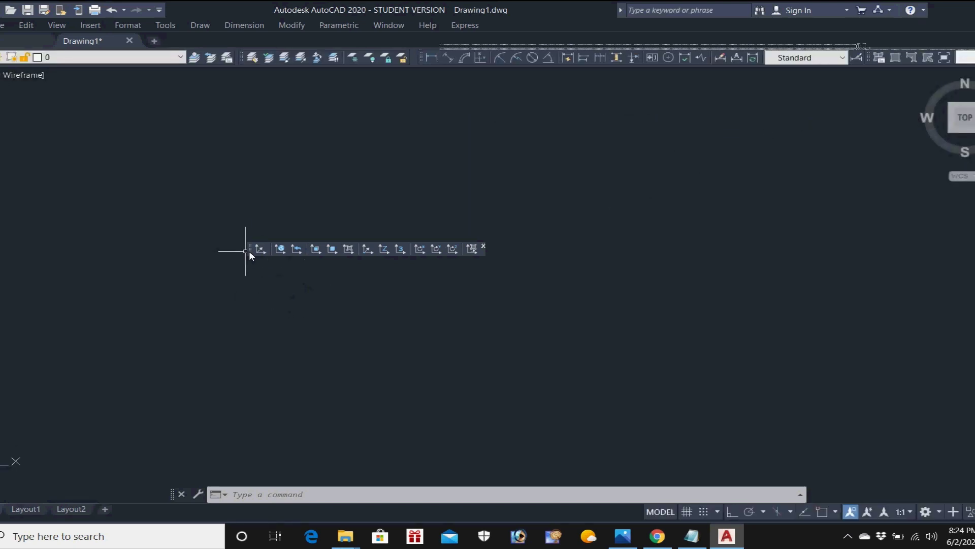
{"action": "mouse_move", "coordinate": [249, 251]}
{"action": "left_mouse_down"}
{"action": "mouse_move", "coordinate": [522, 136]}
{"action": "mouse_move", "coordinate": [592, 89]}
{"action": "mouse_move", "coordinate": [584, 29]}
{"action": "mouse_move", "coordinate": [457, 57]}
{"action": "left_mouse_up"}
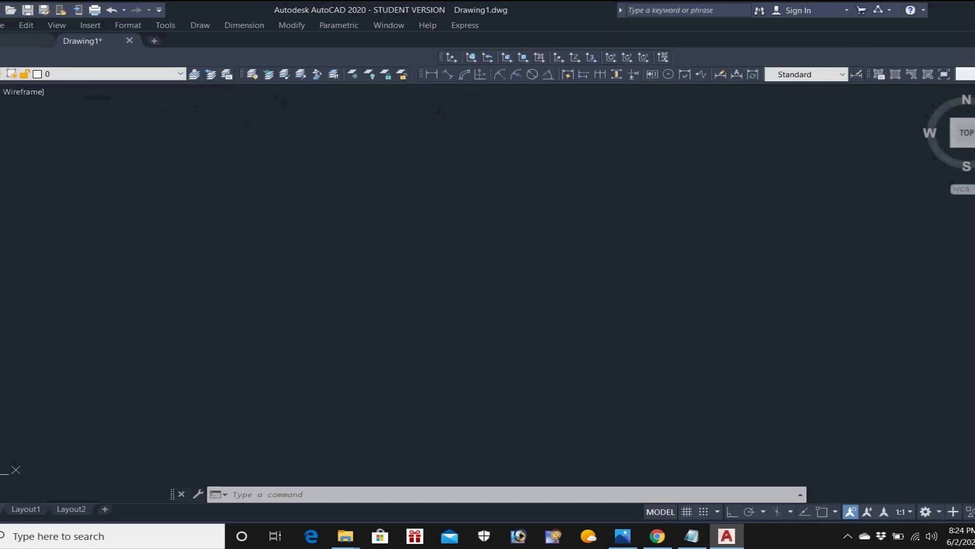
Rearrange the docked toolbars into two rows, grouping Viewports beside UCS
{"action": "left_click_drag", "start_coordinate": [2, 74], "coordinate": [5, 57]}
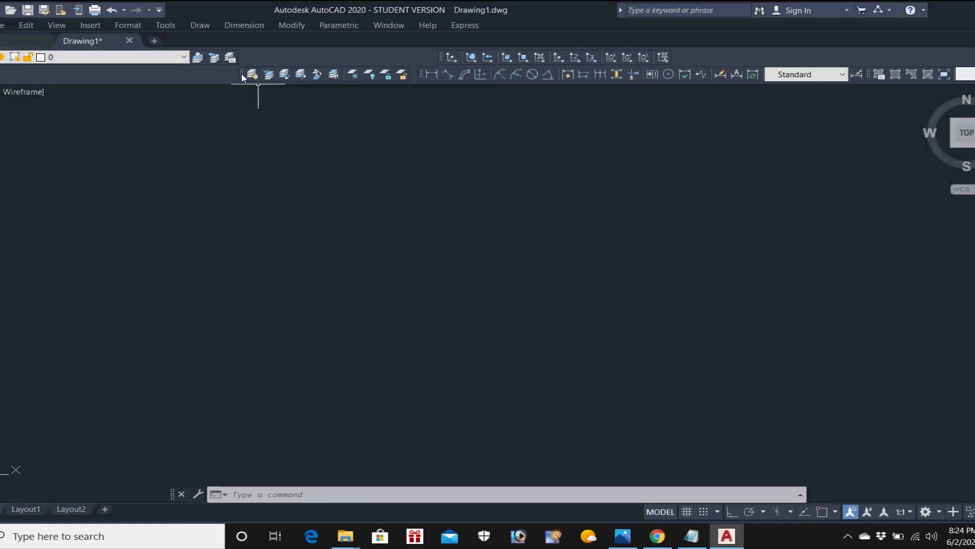
{"action": "left_click_drag", "start_coordinate": [242, 76], "coordinate": [247, 60]}
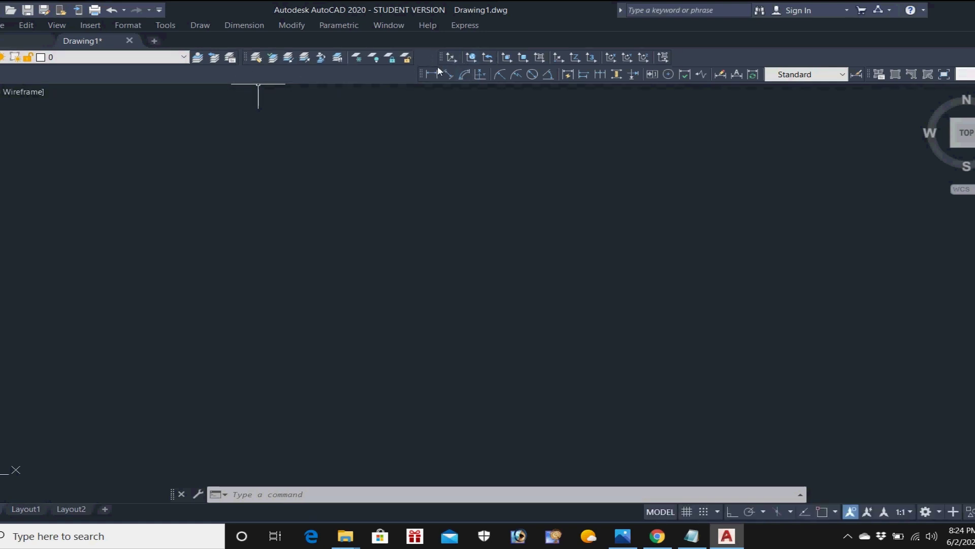
{"action": "left_click_drag", "start_coordinate": [442, 57], "coordinate": [422, 58]}
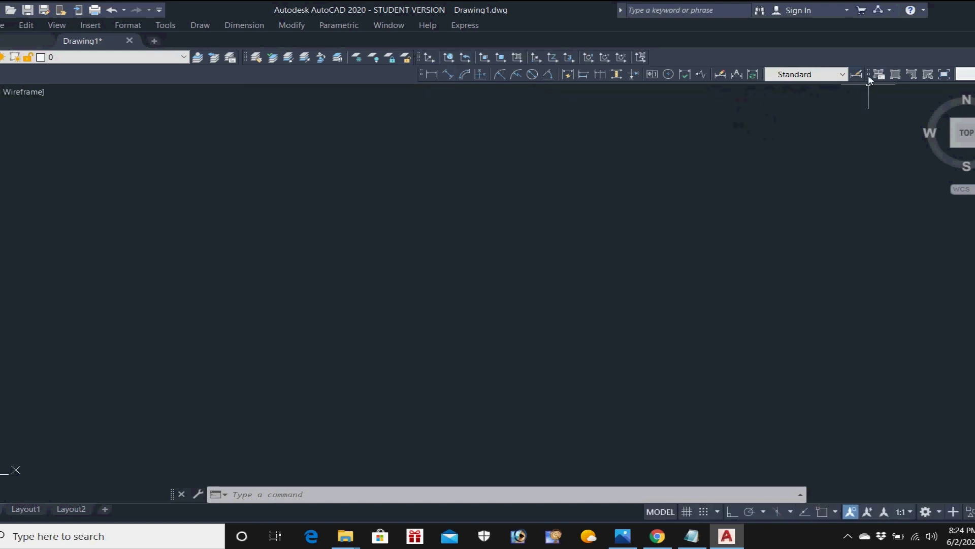
{"action": "left_click_drag", "start_coordinate": [869, 77], "coordinate": [661, 57]}
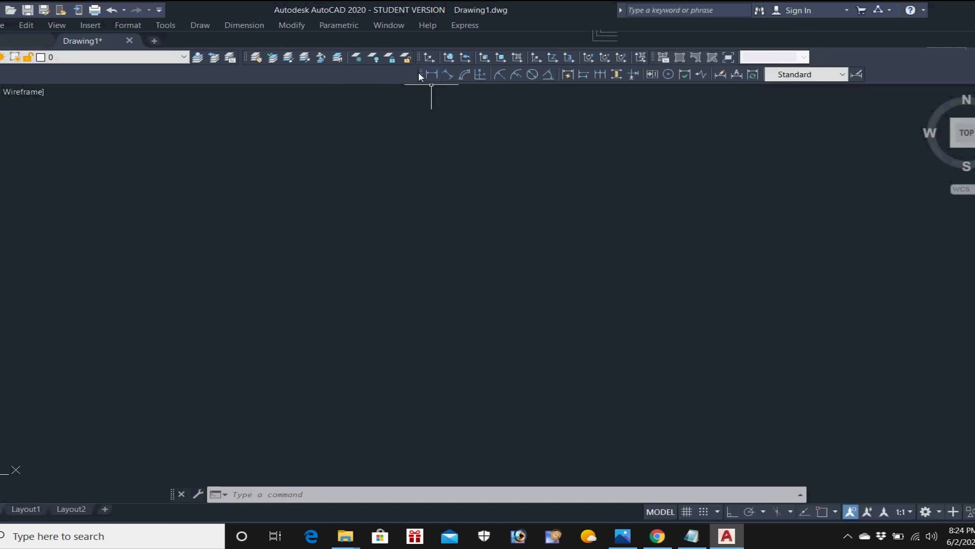
{"action": "left_click_drag", "start_coordinate": [419, 75], "coordinate": [559, 81]}
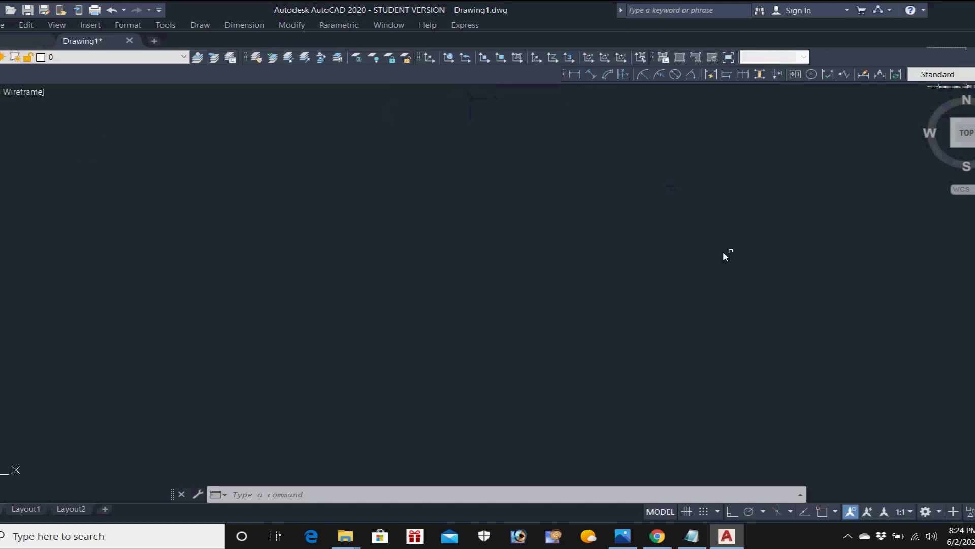
Save the current layout as workspace 'Autocad 2d' and confirm it appears in the workspace list
{"action": "left_click", "coordinate": [940, 513]}
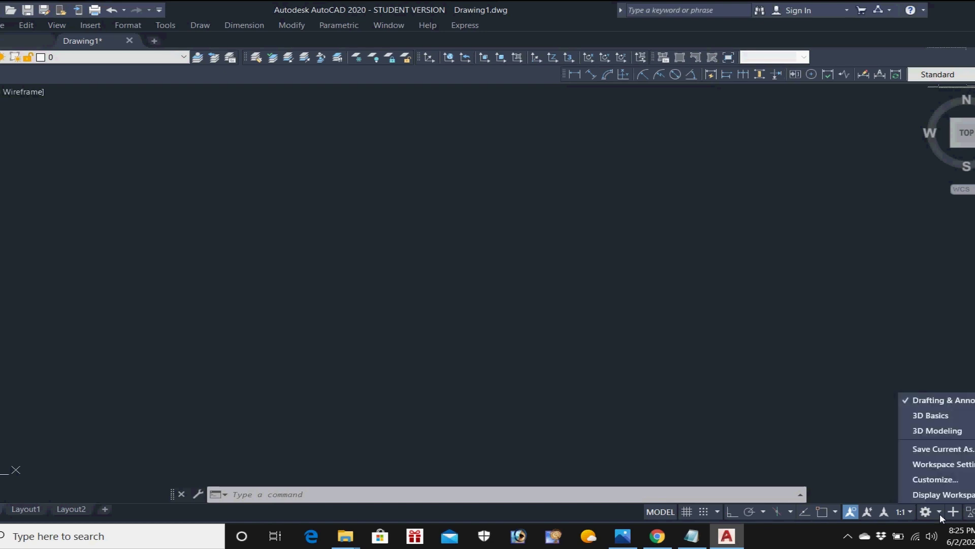
{"action": "left_click", "coordinate": [926, 451]}
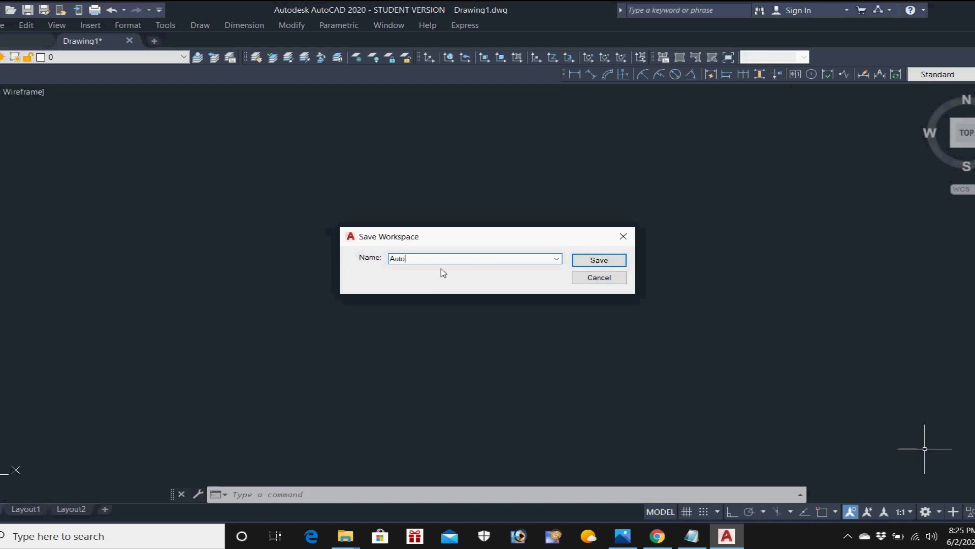
{"action": "type", "text": "Autocad @"}
{"action": "left_click", "coordinate": [611, 260]}
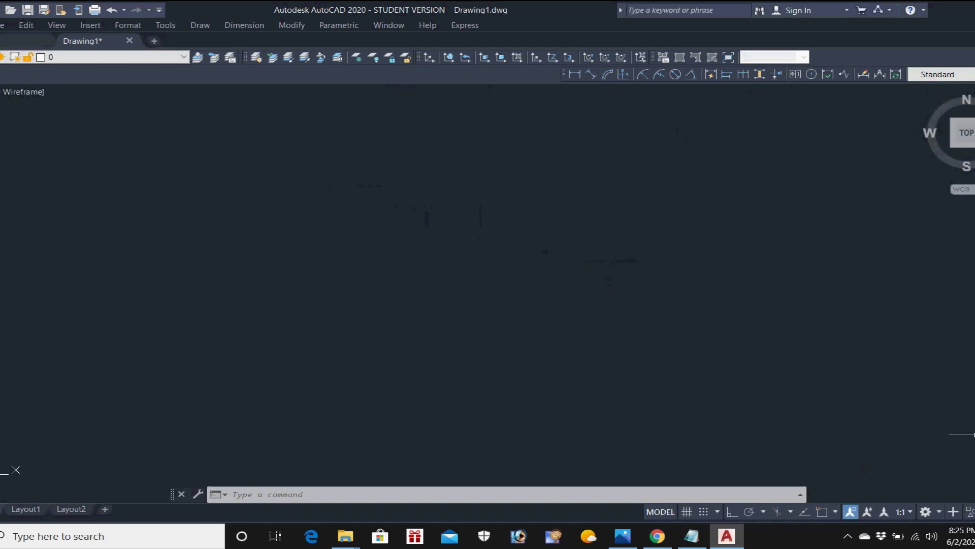
{"action": "left_click", "coordinate": [939, 512]}
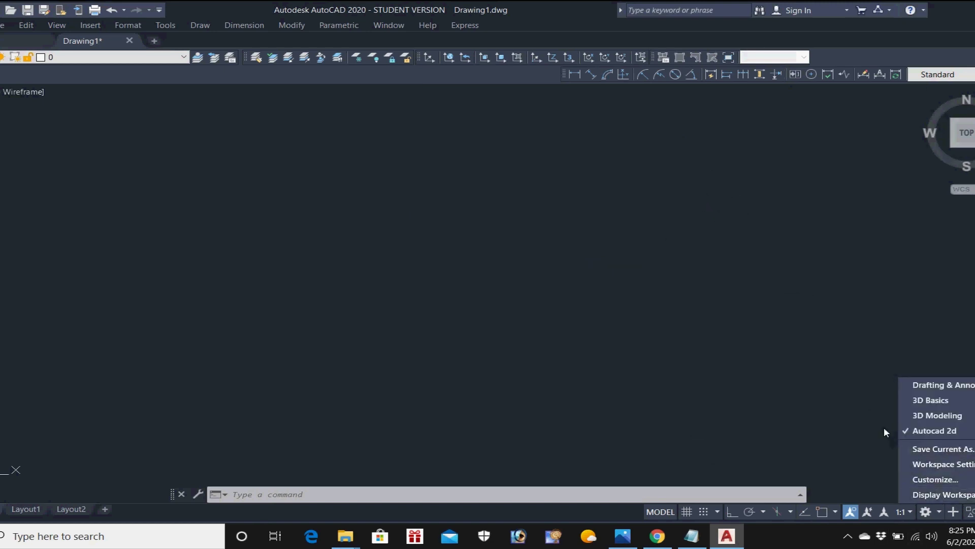
Switch the workspace to Drafting & Annotation, then back to Autocad 2d with its docked toolbars
{"action": "left_click", "coordinate": [947, 388]}
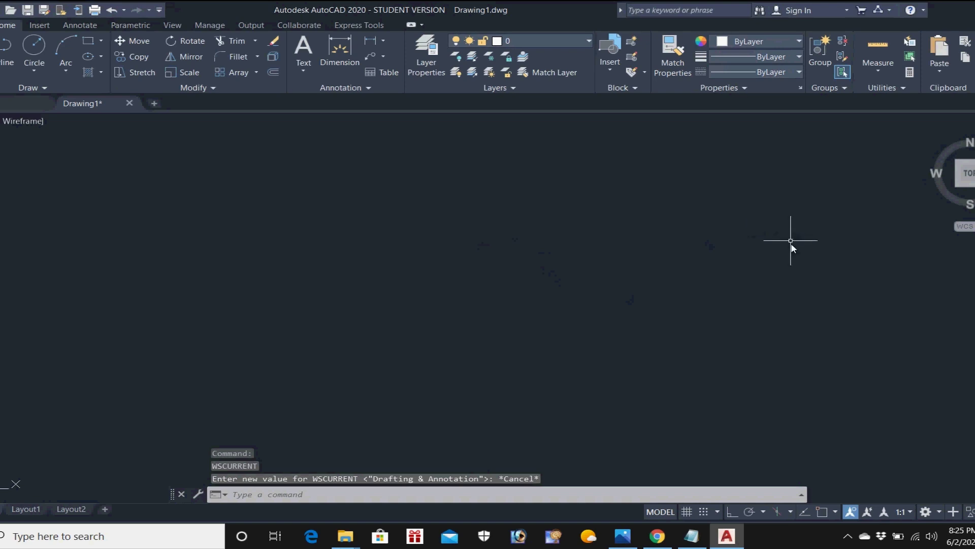
{"action": "left_click", "coordinate": [940, 510]}
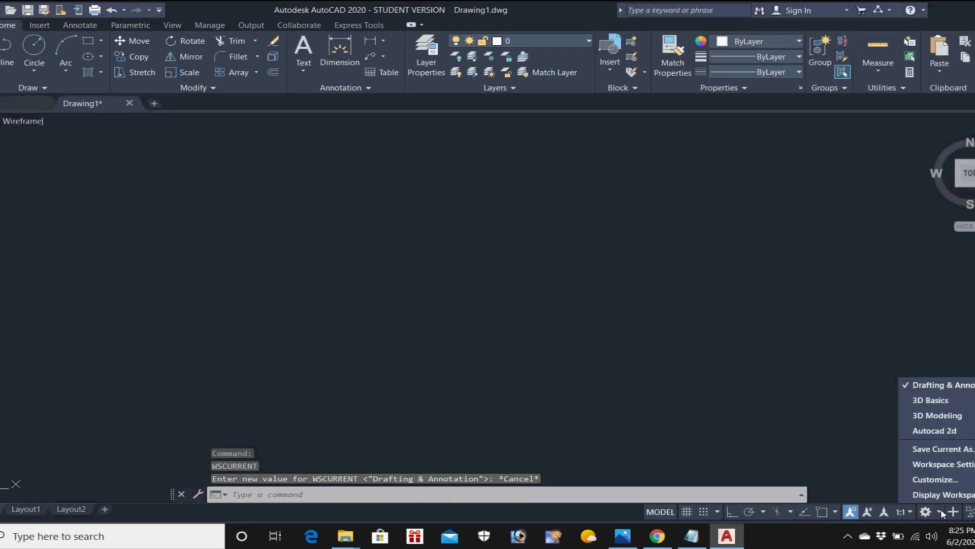
{"action": "left_click", "coordinate": [932, 432]}
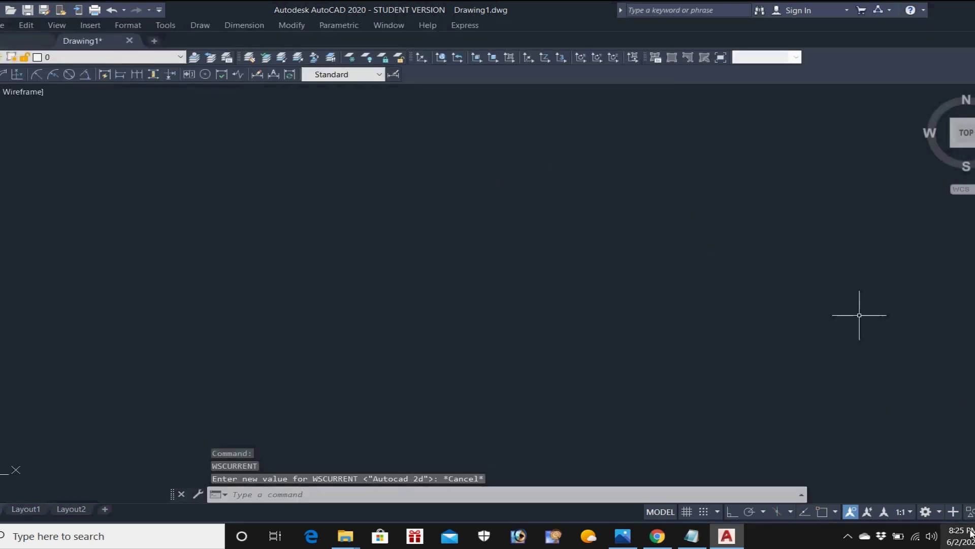
{"action": "left_click", "coordinate": [938, 512]}
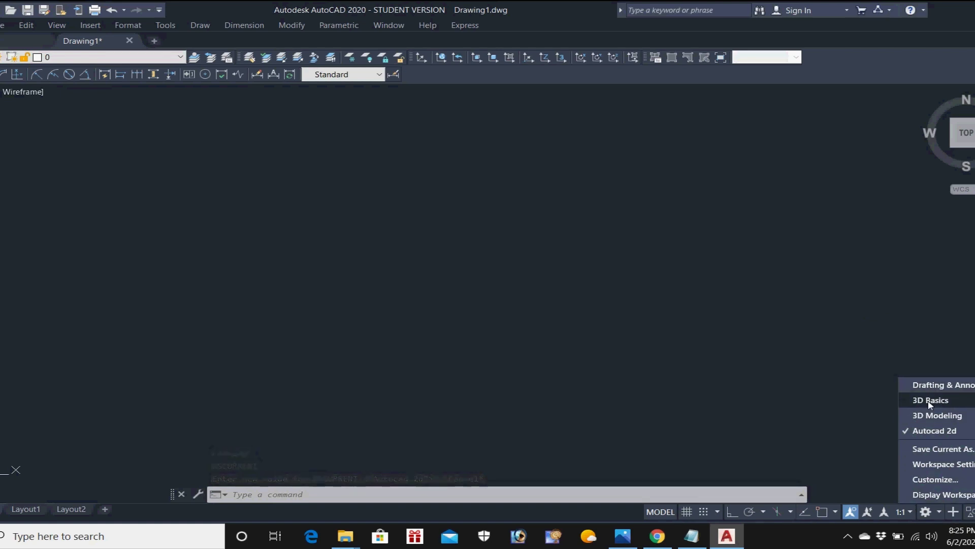
{"action": "left_click", "coordinate": [711, 344]}
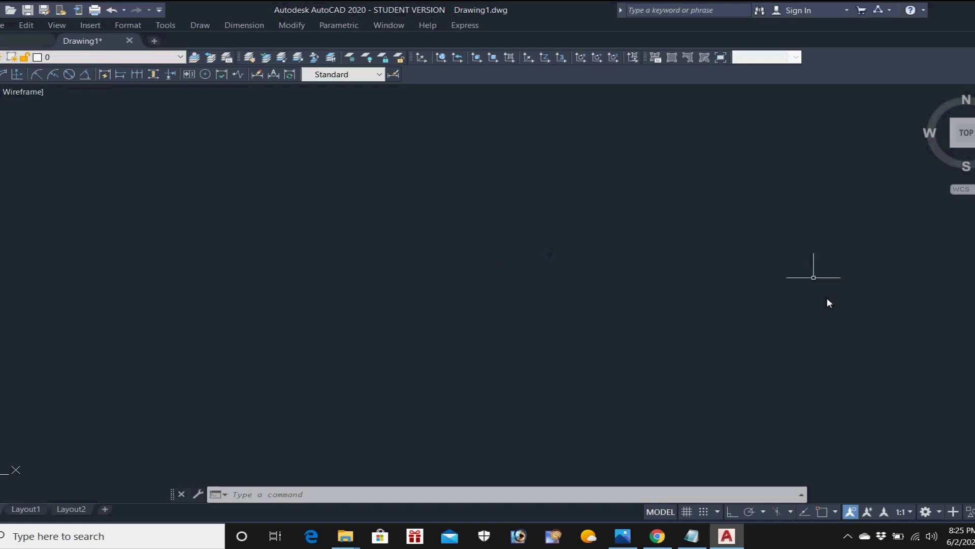
{"action": "left_click", "coordinate": [940, 512]}
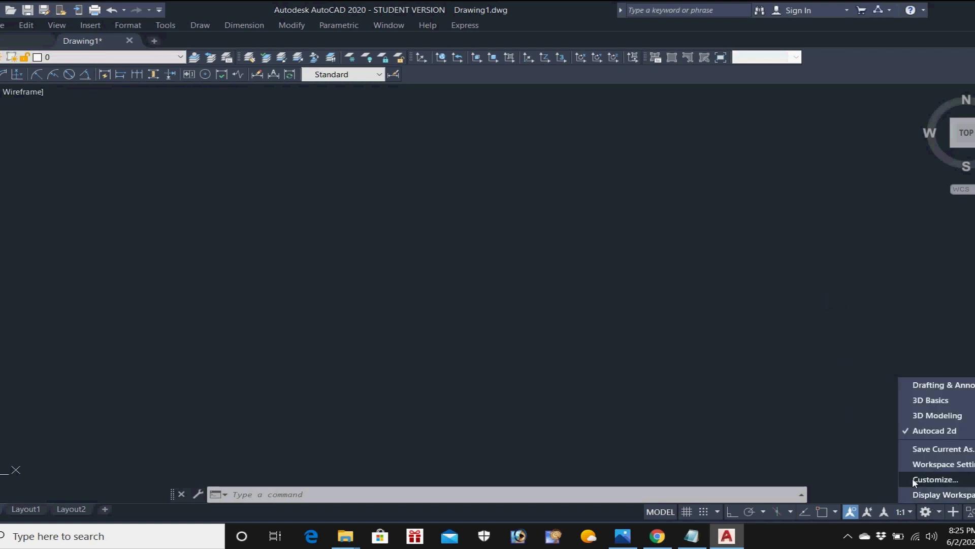
{"action": "left_click", "coordinate": [746, 291]}
{"action": "left_click", "coordinate": [740, 285]}
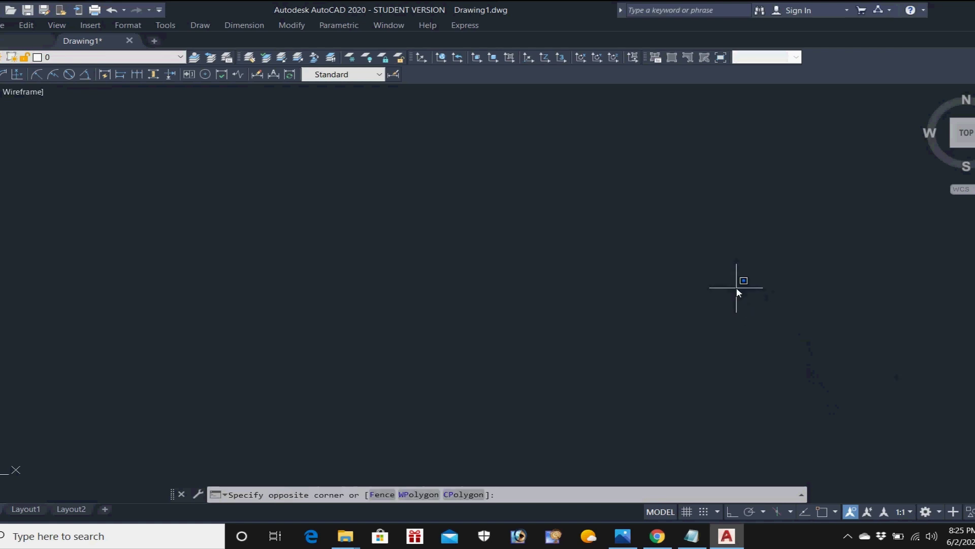
{"action": "left_click", "coordinate": [733, 275]}
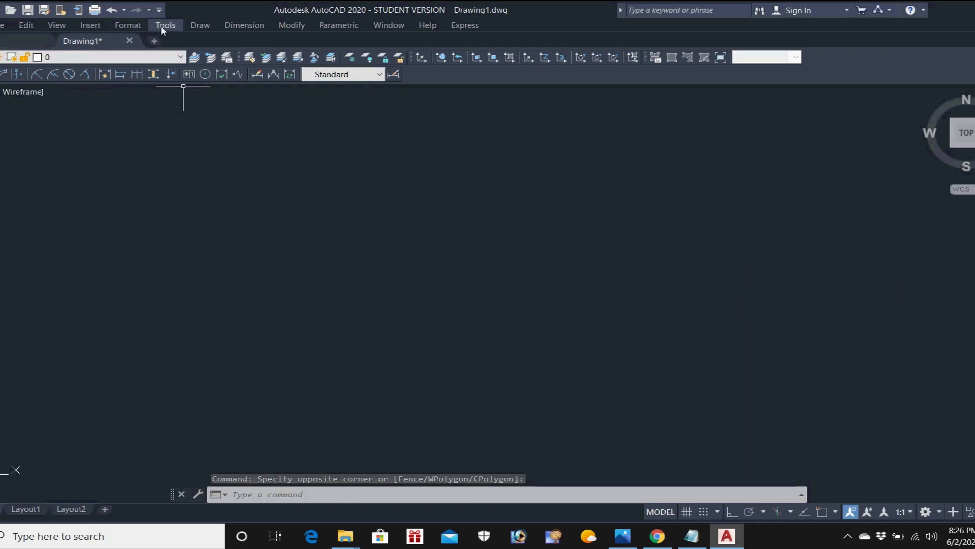
Open the Options dialog from the Tools menu and close it without changes
{"action": "left_click", "coordinate": [165, 26]}
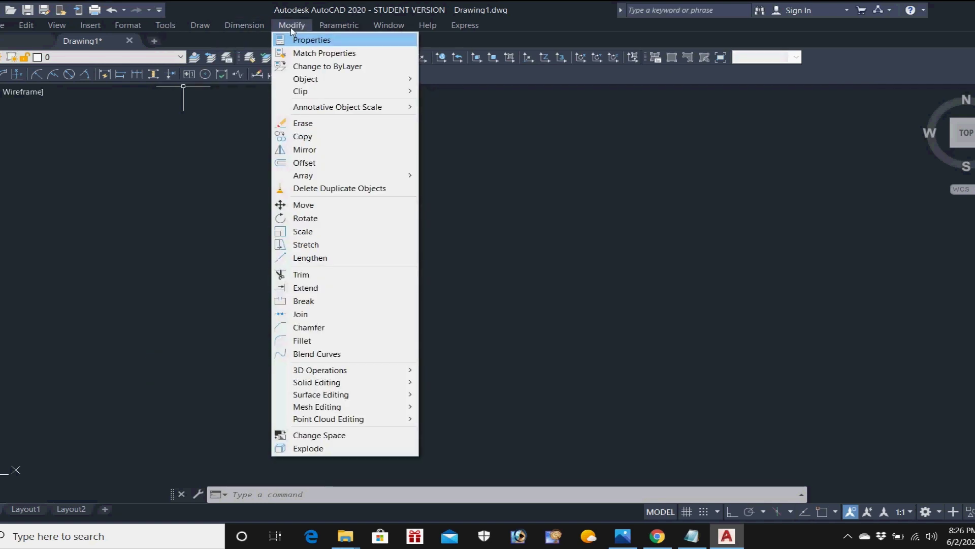
{"action": "mouse_move", "coordinate": [194, 28]}
{"action": "mouse_move", "coordinate": [160, 25]}
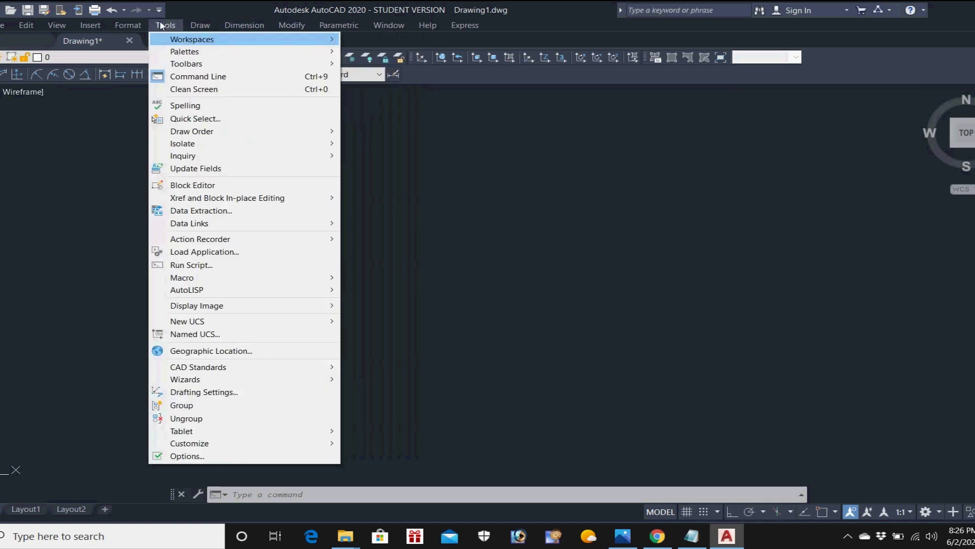
{"action": "left_click", "coordinate": [197, 456]}
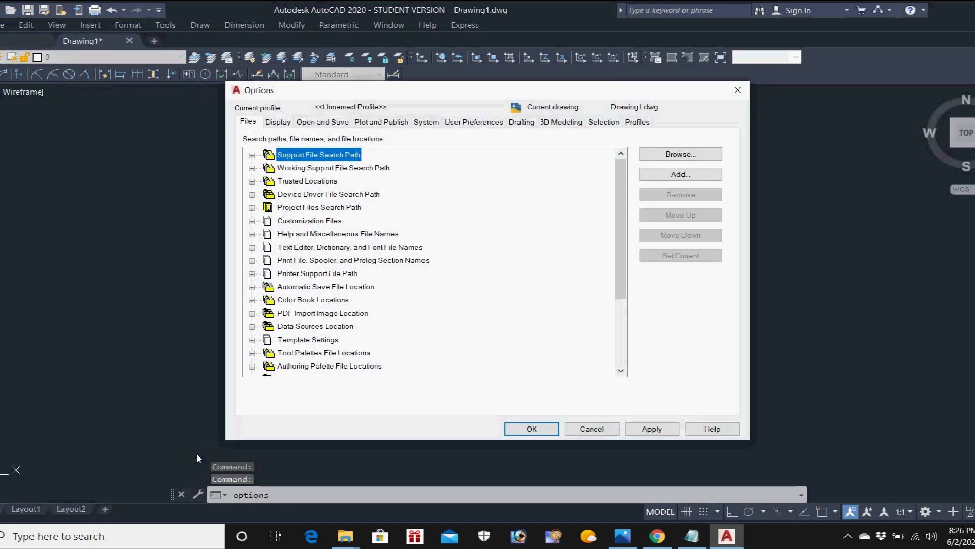
{"action": "left_click", "coordinate": [737, 90]}
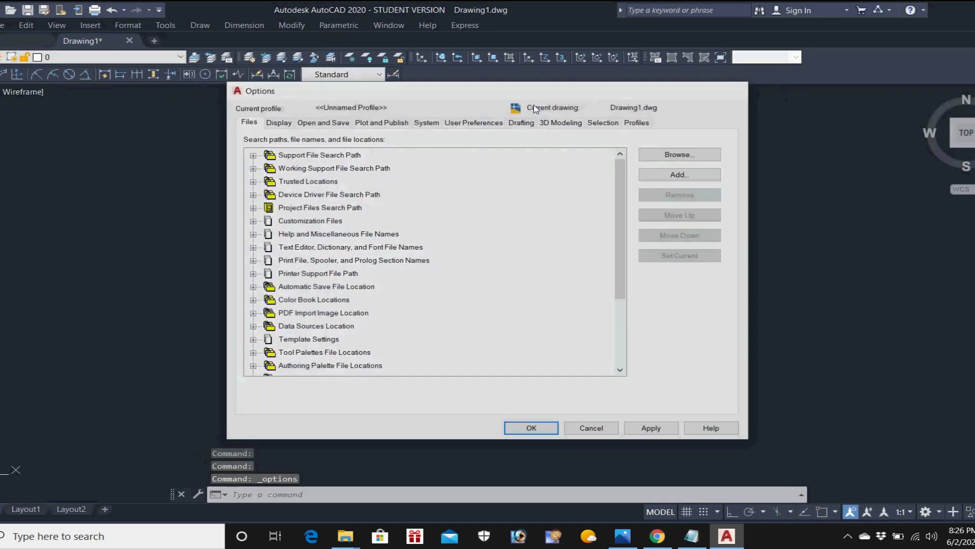
Browse to Tools > Customize and point at Edit Program Parameters (acad.pgp)
{"action": "left_click", "coordinate": [91, 25]}
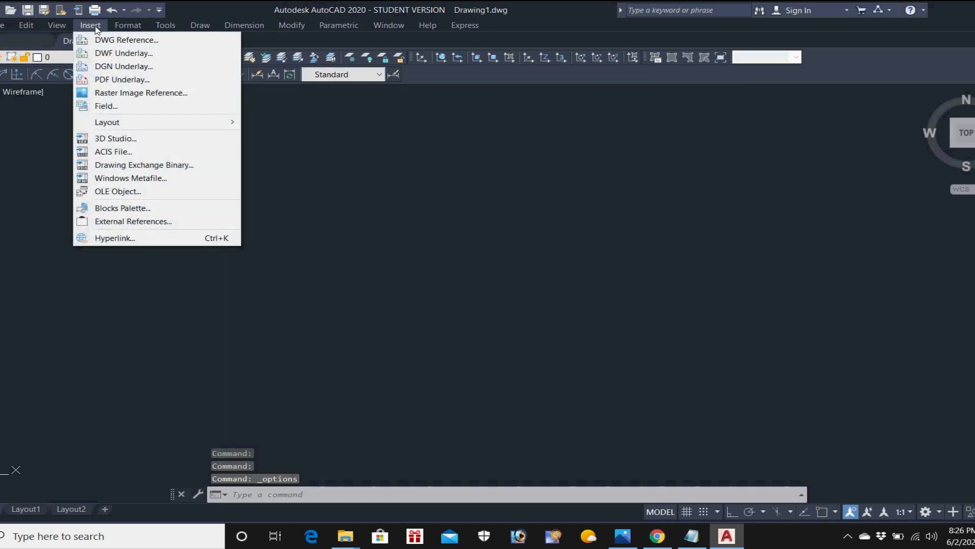
{"action": "mouse_move", "coordinate": [128, 25]}
{"action": "mouse_move", "coordinate": [165, 25]}
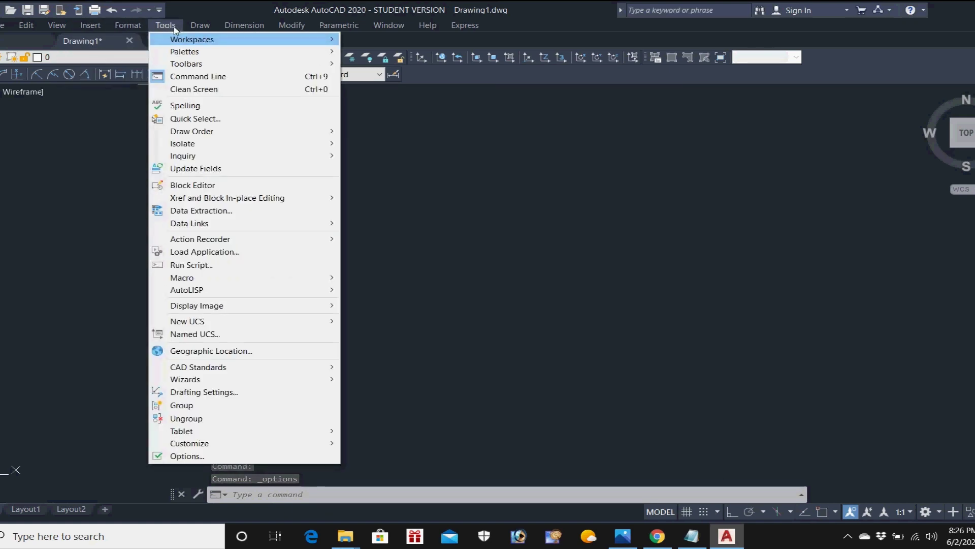
{"action": "mouse_move", "coordinate": [266, 447]}
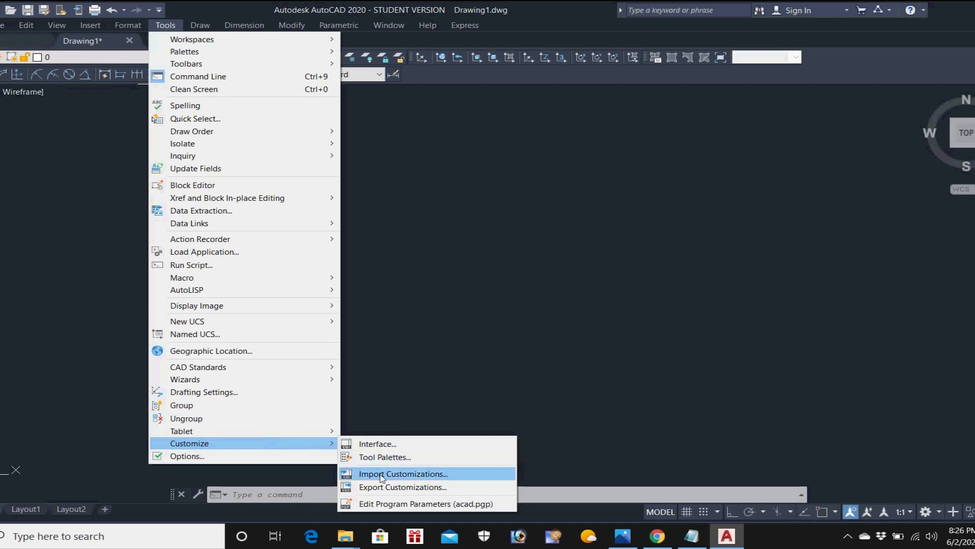
Open acad.pgp in Notepad and read down to the User Defined Command Aliases section
{"action": "left_click", "coordinate": [405, 505]}
{"action": "scroll", "coordinate": [421, 283], "scroll_direction": "down", "scroll_amount": 7}
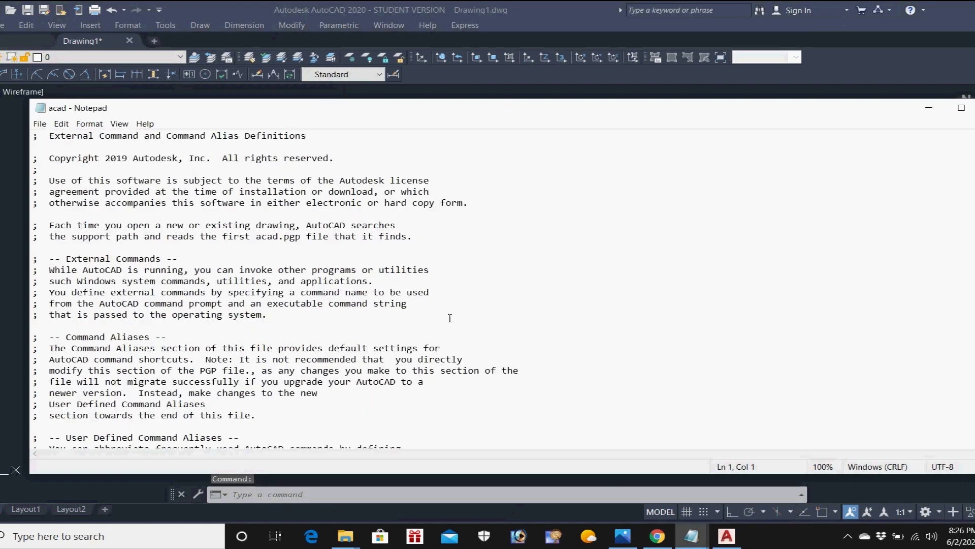
{"action": "scroll", "coordinate": [420, 283], "scroll_direction": "down", "scroll_amount": 17}
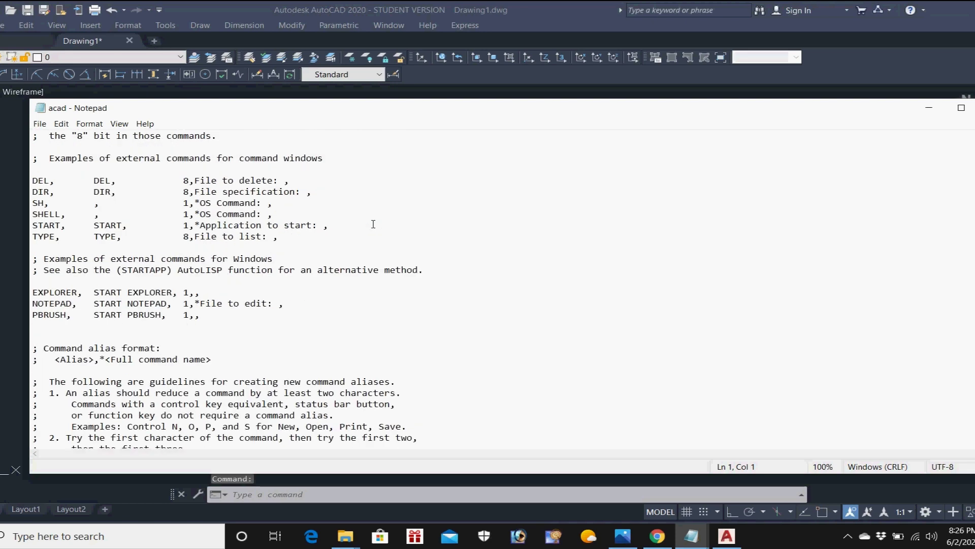
{"action": "scroll", "coordinate": [367, 223], "scroll_direction": "down", "scroll_amount": 11}
{"action": "scroll", "coordinate": [359, 213], "scroll_direction": "up", "scroll_amount": 2}
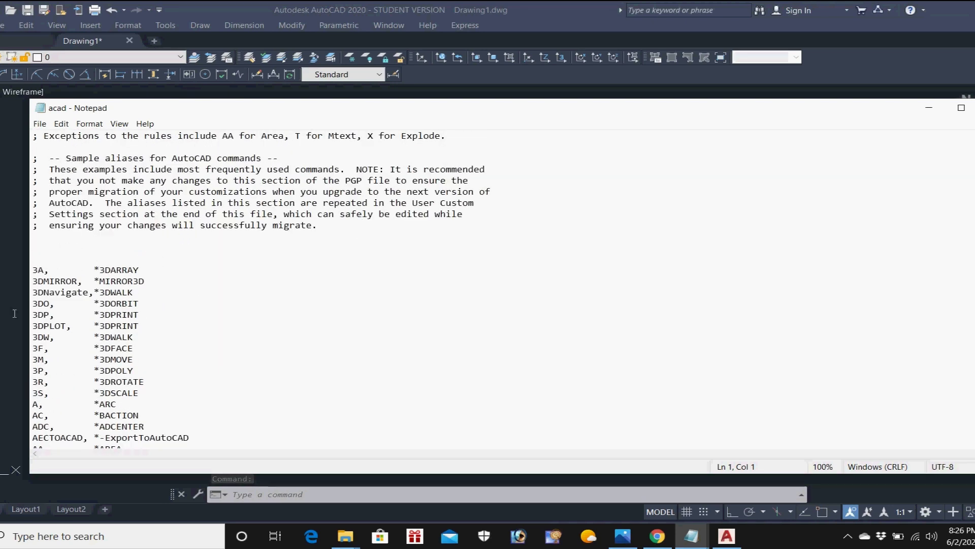
{"action": "scroll", "coordinate": [78, 268], "scroll_direction": "down", "scroll_amount": 9}
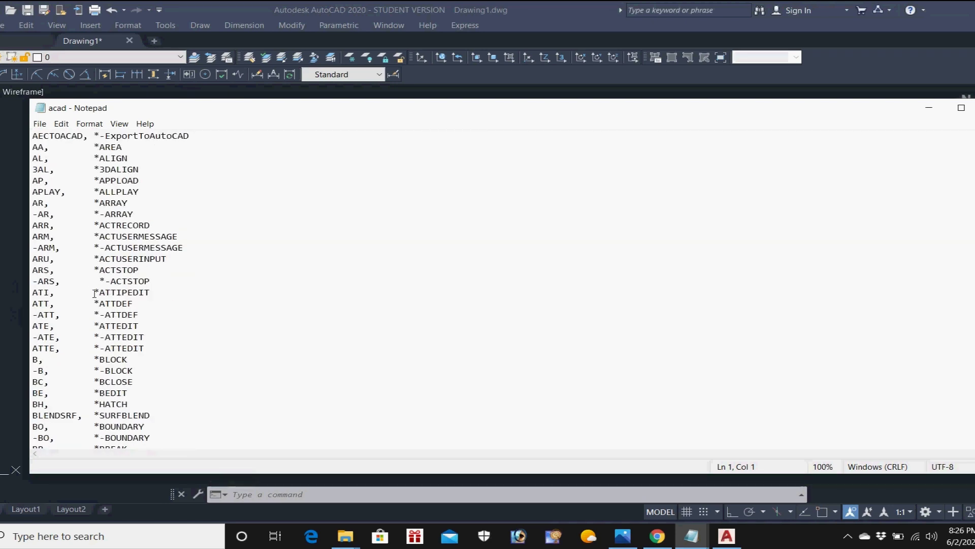
{"action": "scroll", "coordinate": [96, 297], "scroll_direction": "up", "scroll_amount": 2}
{"action": "scroll", "coordinate": [96, 298], "scroll_direction": "down", "scroll_amount": 14}
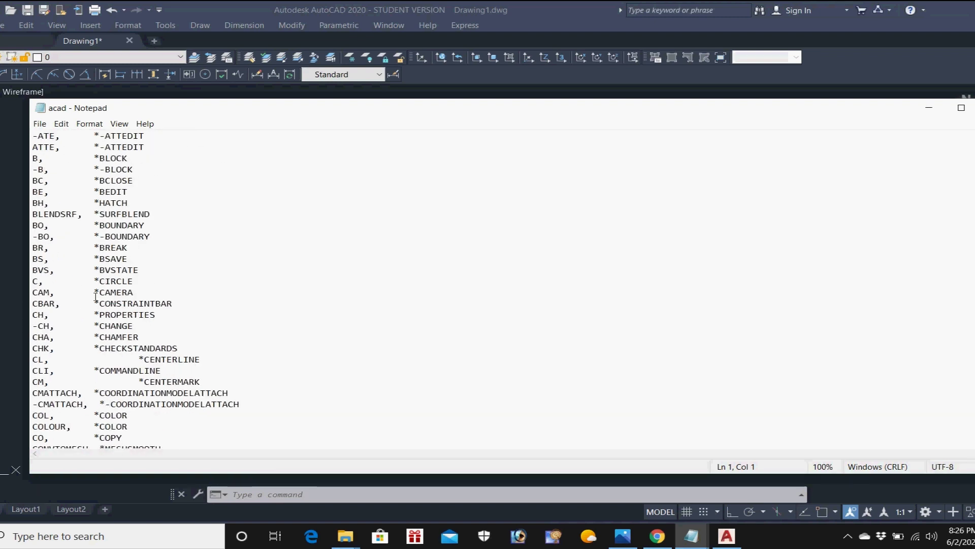
{"action": "scroll", "coordinate": [95, 297], "scroll_direction": "down", "scroll_amount": 8}
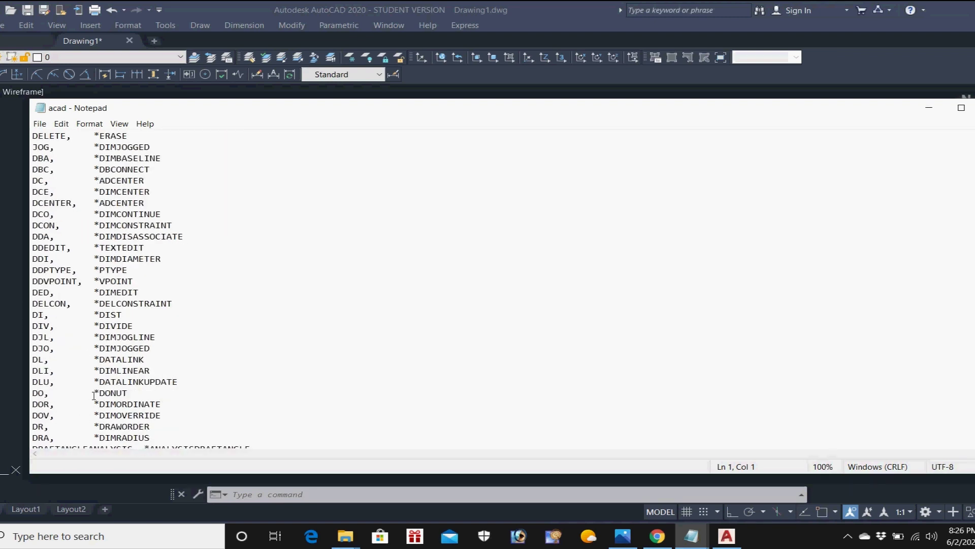
{"action": "scroll", "coordinate": [94, 395], "scroll_direction": "down", "scroll_amount": 3}
{"action": "scroll", "coordinate": [129, 290], "scroll_direction": "down", "scroll_amount": 8}
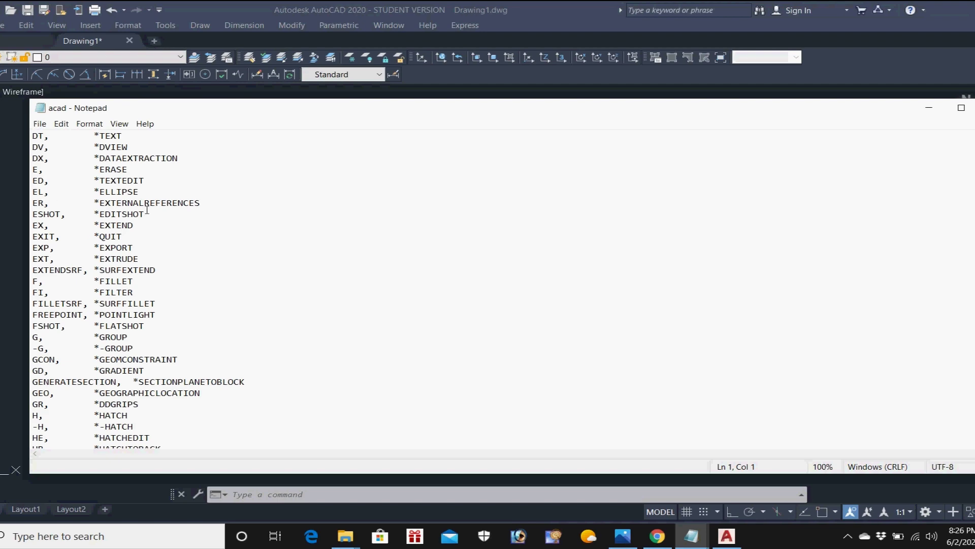
{"action": "scroll", "coordinate": [147, 209], "scroll_direction": "down", "scroll_amount": 14}
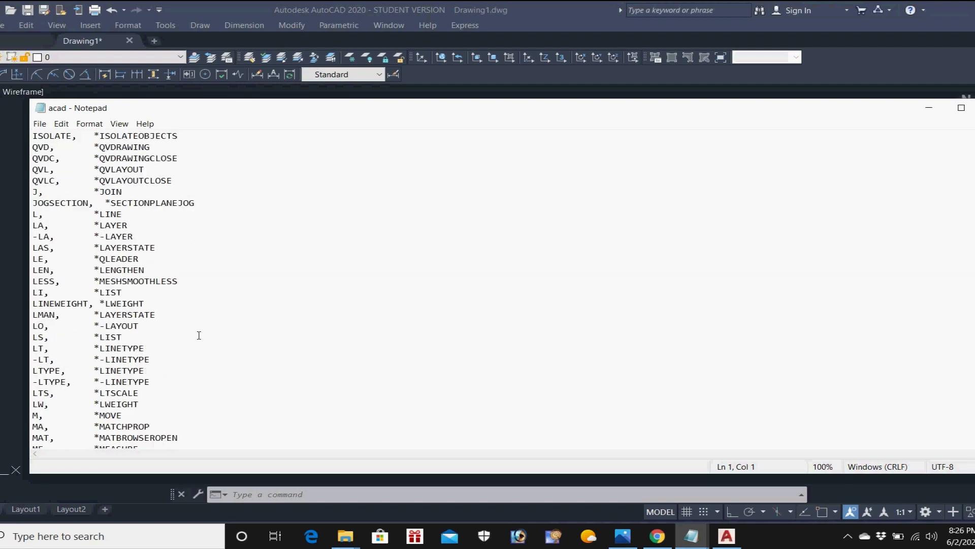
{"action": "scroll", "coordinate": [199, 335], "scroll_direction": "down", "scroll_amount": 19}
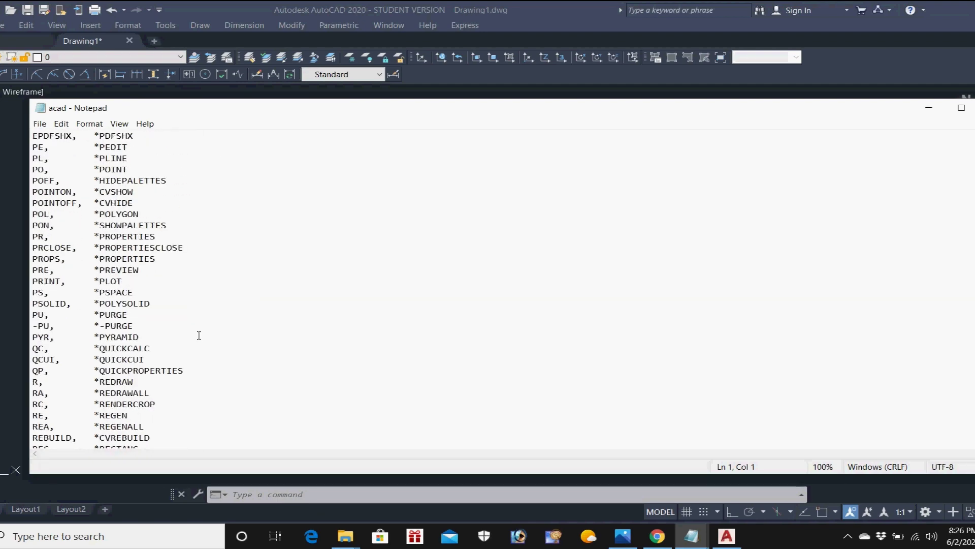
{"action": "scroll", "coordinate": [199, 336], "scroll_direction": "down", "scroll_amount": 20}
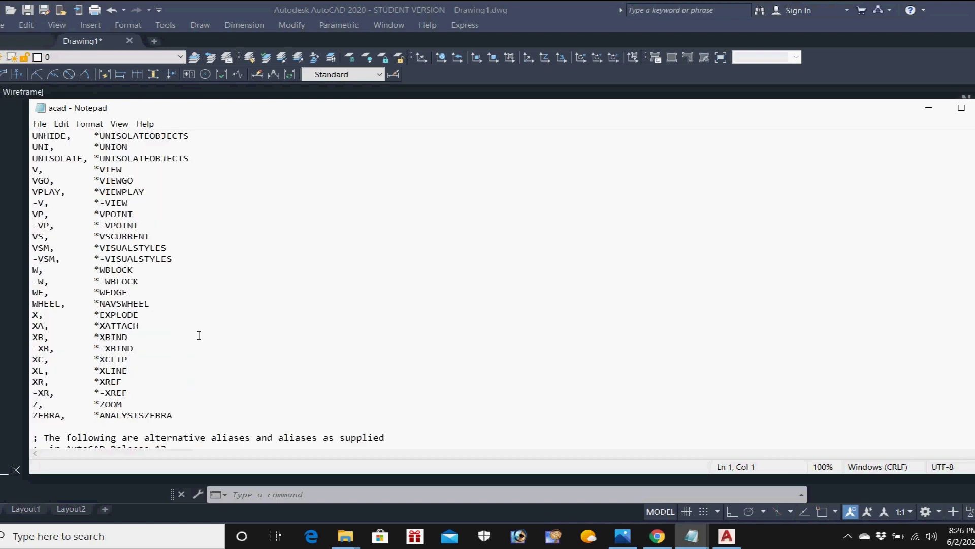
{"action": "scroll", "coordinate": [199, 335], "scroll_direction": "down", "scroll_amount": 20}
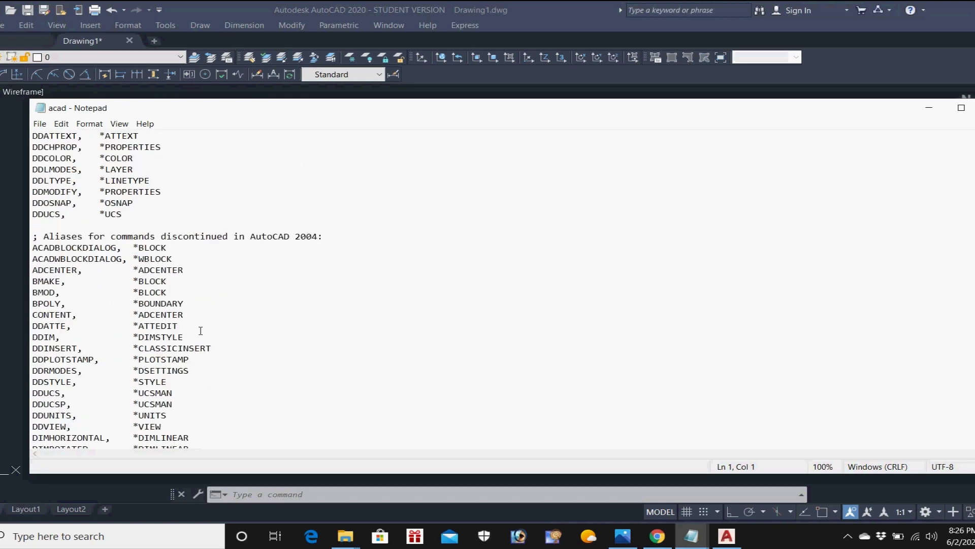
{"action": "scroll", "coordinate": [201, 331], "scroll_direction": "down", "scroll_amount": 15}
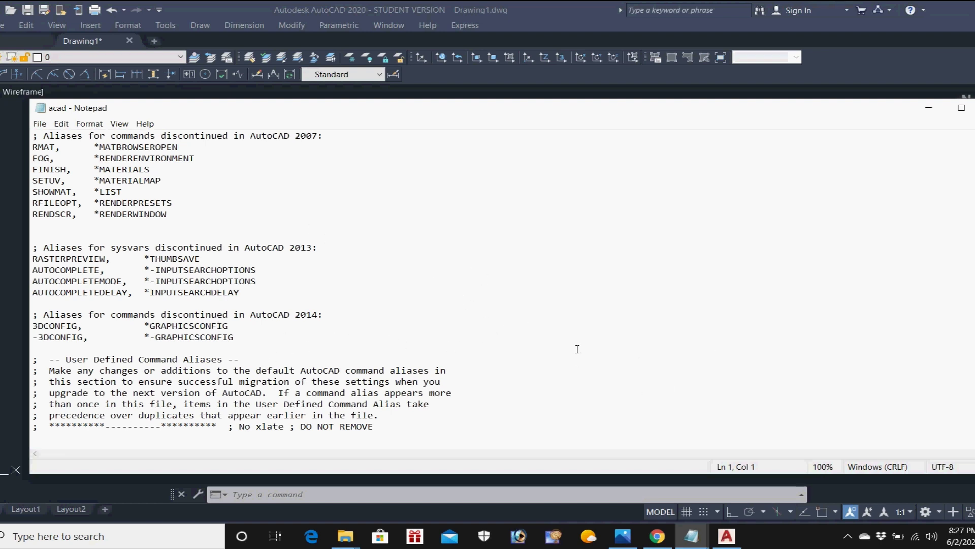
Open the 'virus' file from Autocad Option > cad option > ADDING COMMAND IN EDIT TOOLS
{"action": "key", "text": "super+d"}
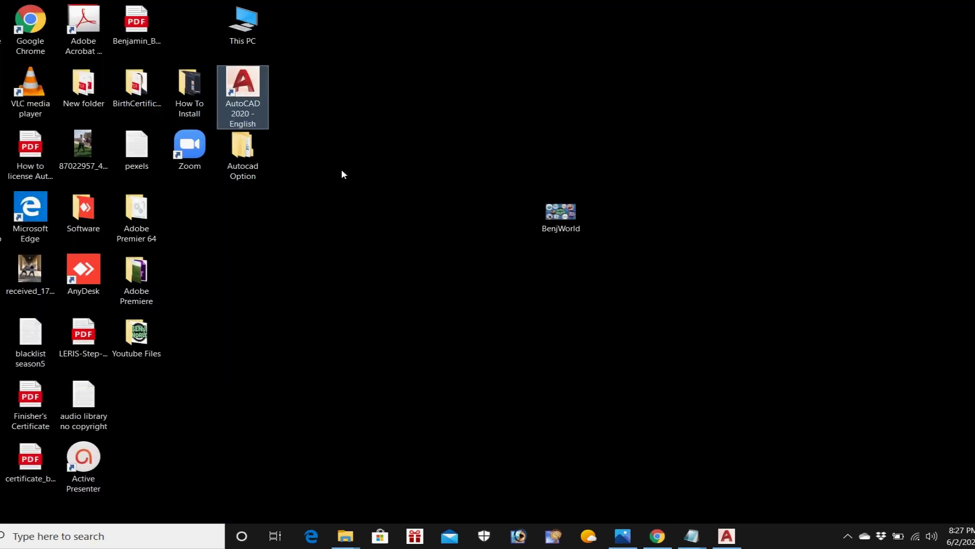
{"action": "left_click", "coordinate": [255, 163]}
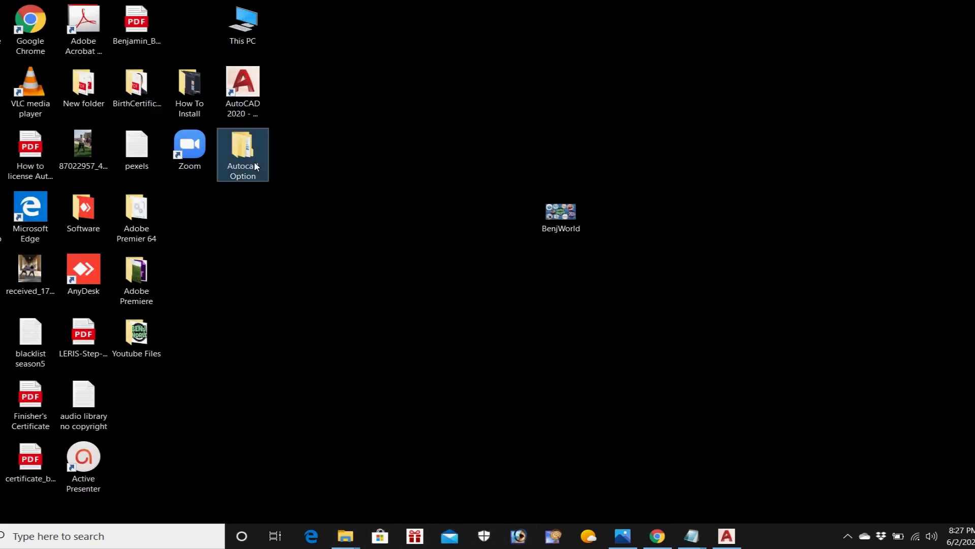
{"action": "double_click", "coordinate": [255, 165]}
{"action": "double_click", "coordinate": [104, 83]}
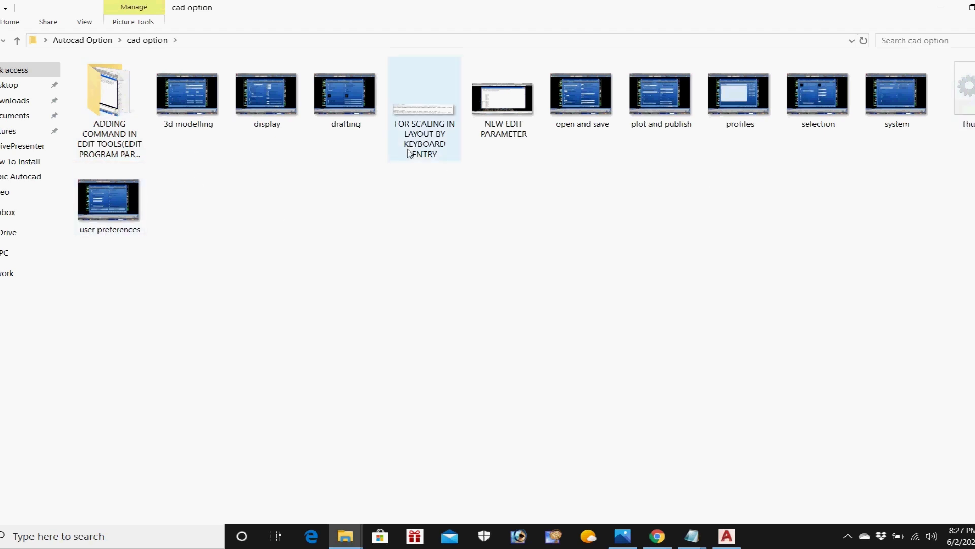
{"action": "double_click", "coordinate": [107, 101]}
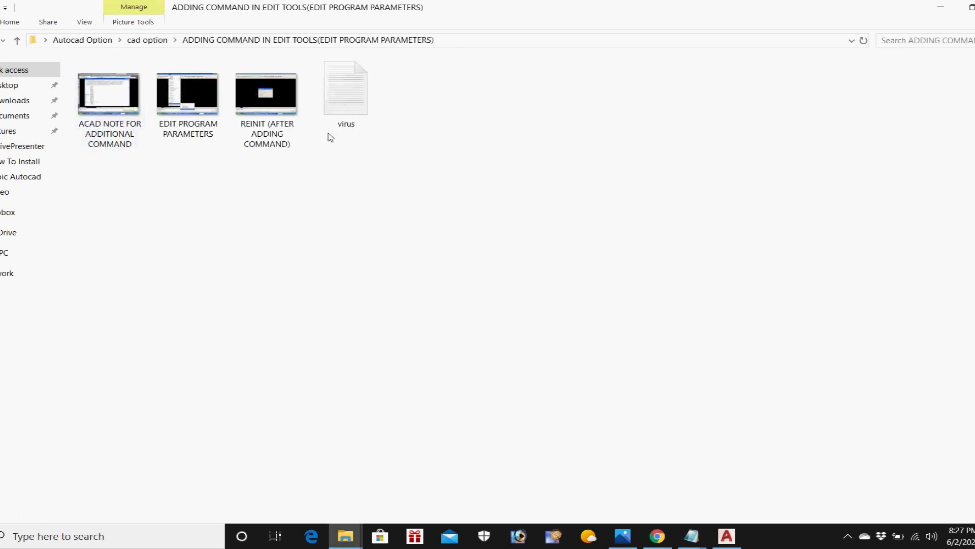
{"action": "double_click", "coordinate": [348, 99]}
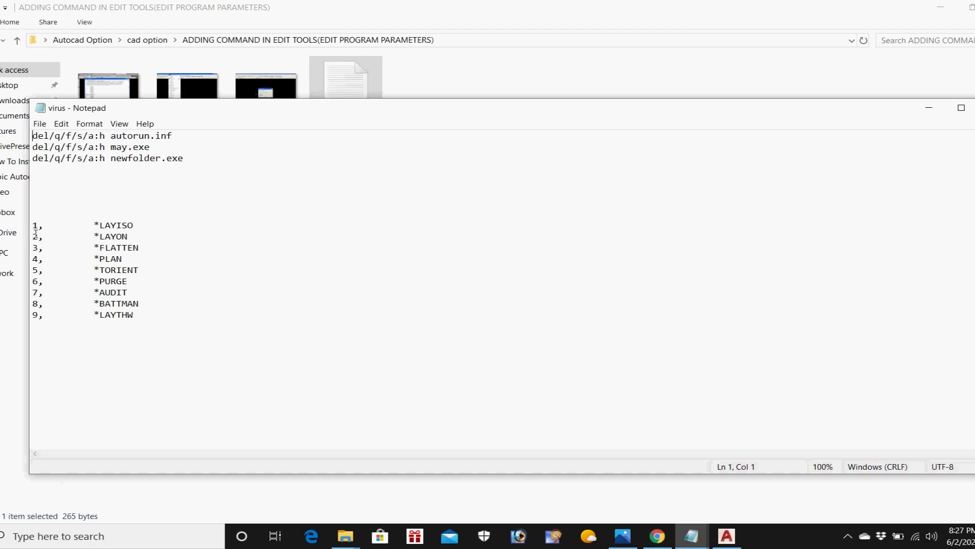
Select the nine alias lines 1–9 (*LAYISO to *LAYTHW), minimize Notepad and return to AutoCAD
{"action": "left_click_drag", "start_coordinate": [35, 224], "coordinate": [189, 322]}
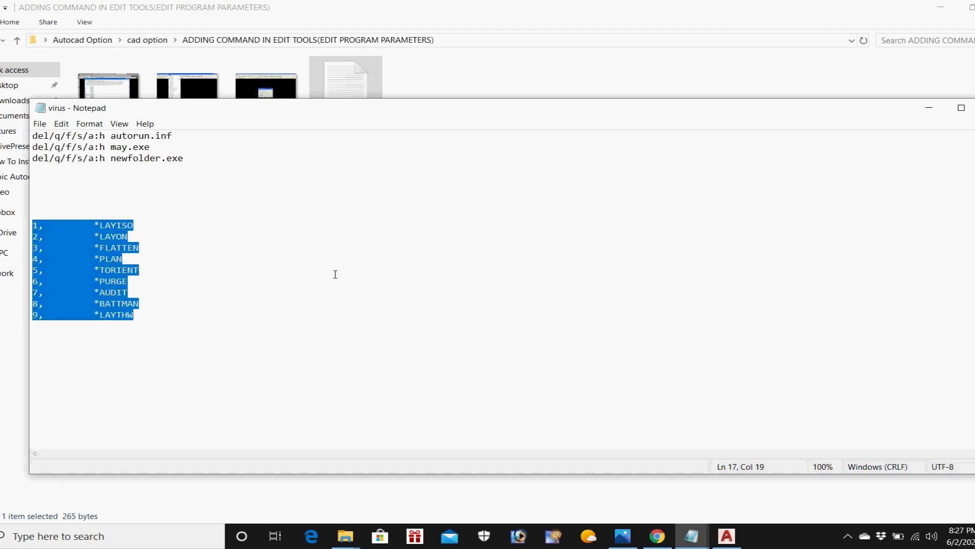
{"action": "left_click", "coordinate": [930, 108]}
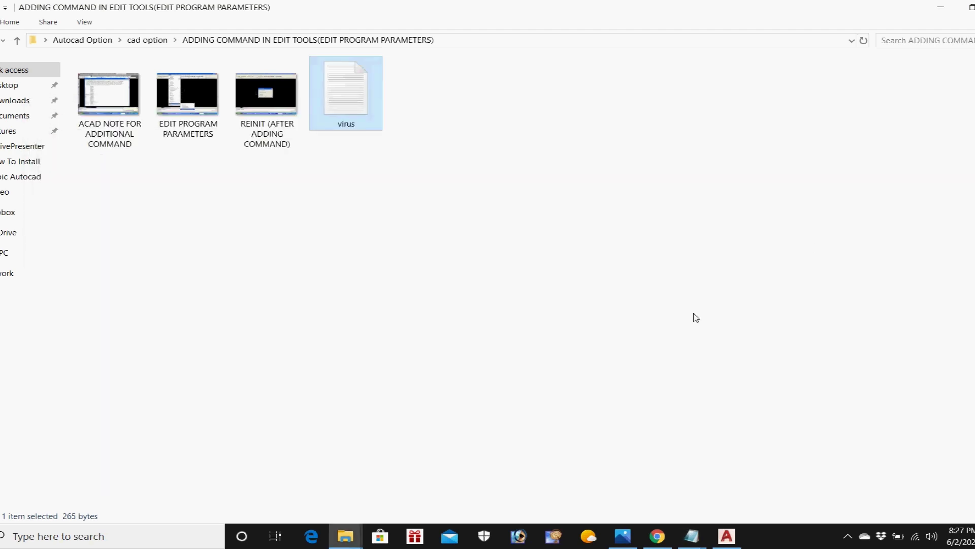
{"action": "left_click", "coordinate": [727, 536]}
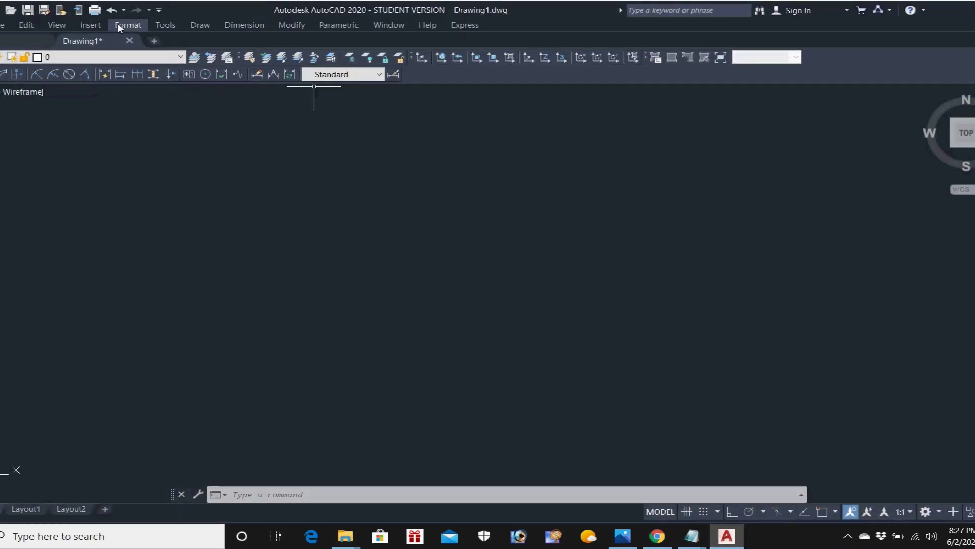
Reopen acad.pgp from Tools > Customize and scroll to the end of the alias list
{"action": "left_click", "coordinate": [165, 25]}
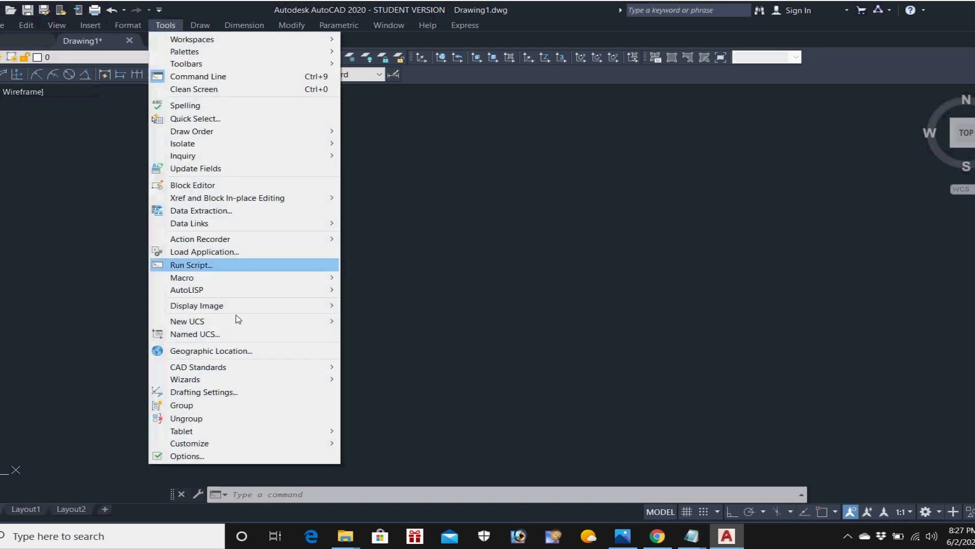
{"action": "mouse_move", "coordinate": [300, 444]}
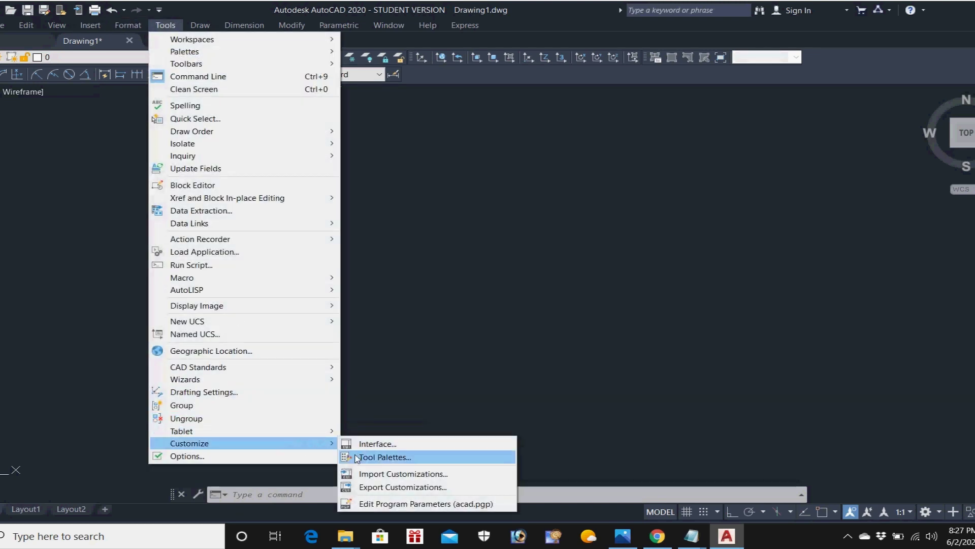
{"action": "left_click", "coordinate": [404, 504]}
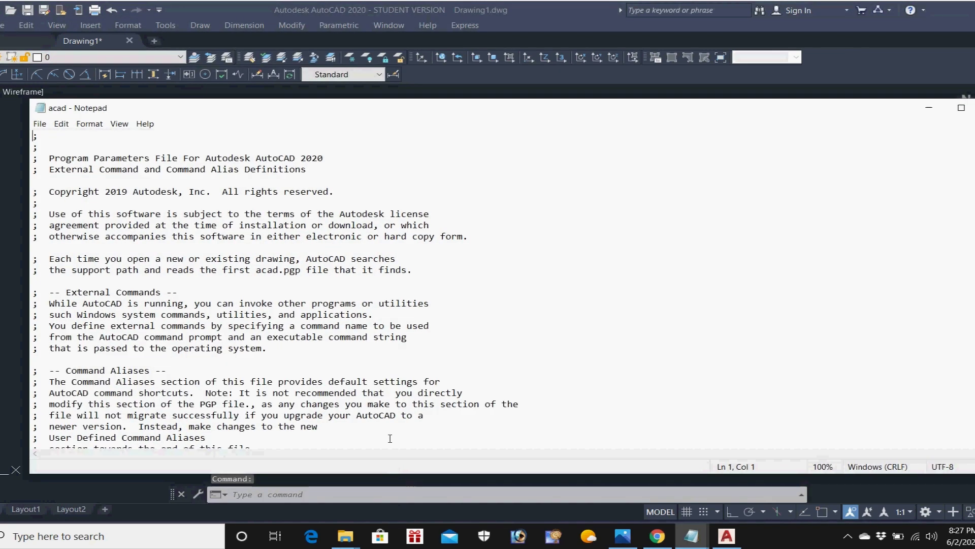
{"action": "scroll", "coordinate": [387, 376], "scroll_direction": "down", "scroll_amount": 8}
{"action": "scroll", "coordinate": [386, 376], "scroll_direction": "down", "scroll_amount": 20}
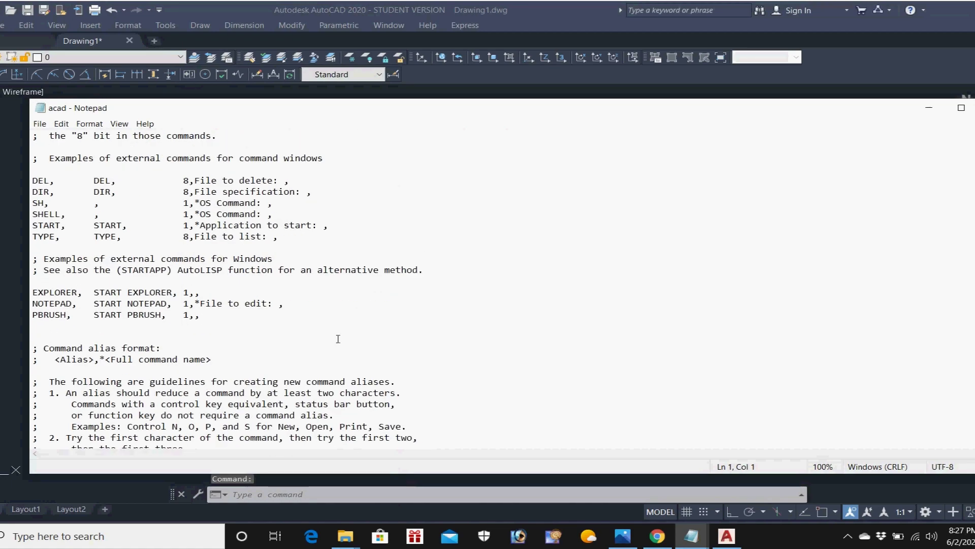
{"action": "scroll", "coordinate": [337, 366], "scroll_direction": "down", "scroll_amount": 20}
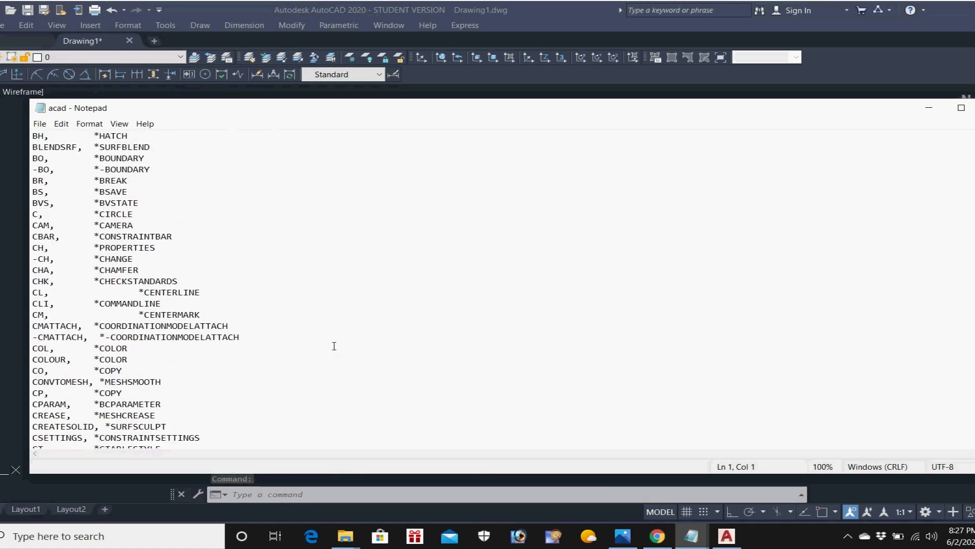
{"action": "scroll", "coordinate": [331, 334], "scroll_direction": "down", "scroll_amount": 20}
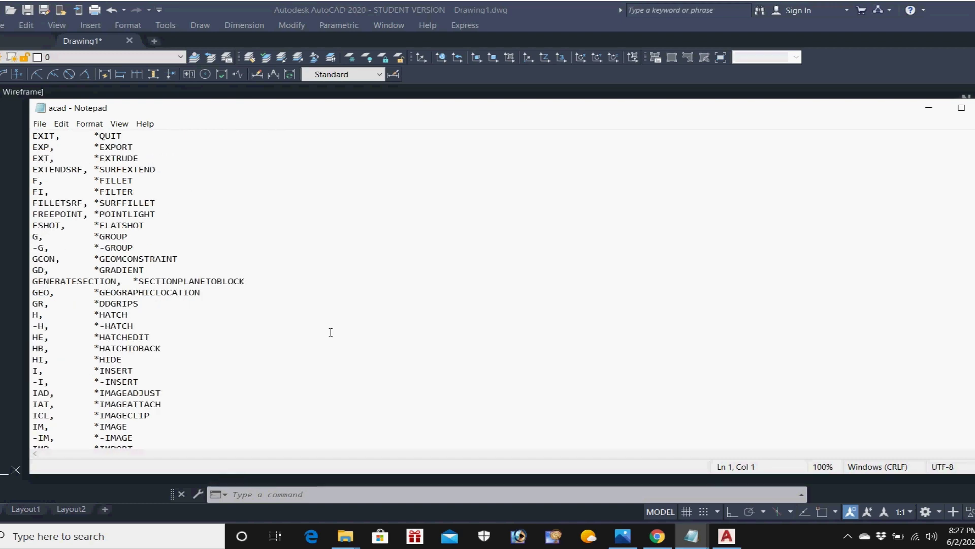
{"action": "scroll", "coordinate": [331, 332], "scroll_direction": "down", "scroll_amount": 20}
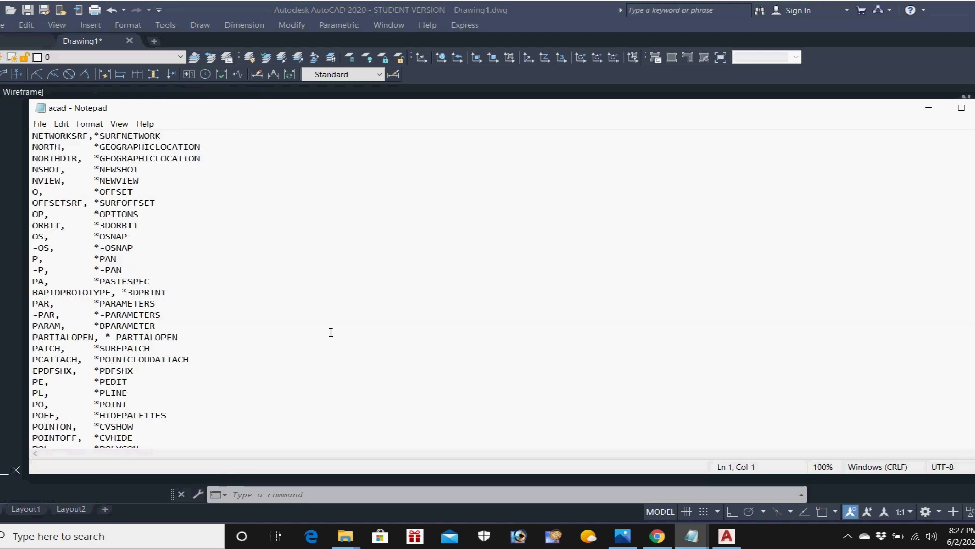
{"action": "scroll", "coordinate": [330, 333], "scroll_direction": "down", "scroll_amount": 20}
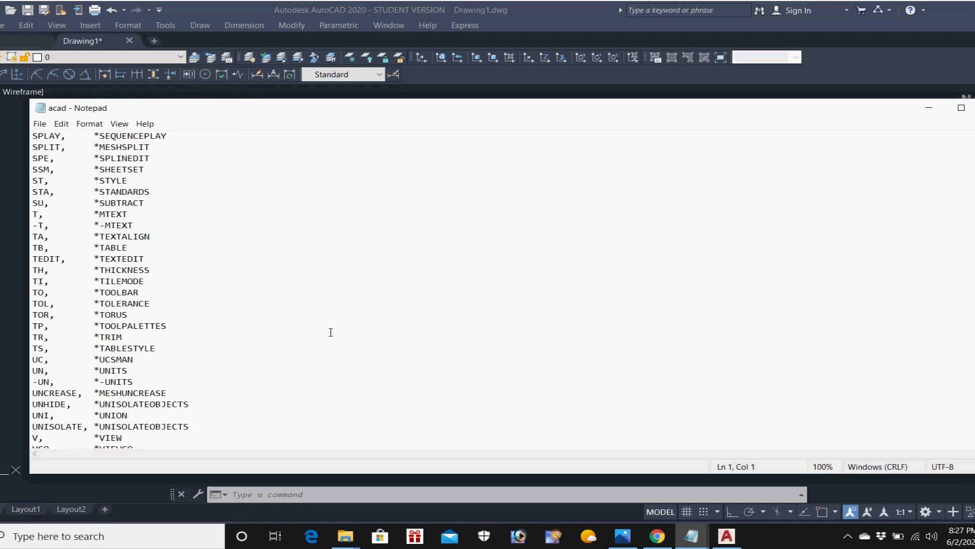
{"action": "scroll", "coordinate": [330, 332], "scroll_direction": "down", "scroll_amount": 20}
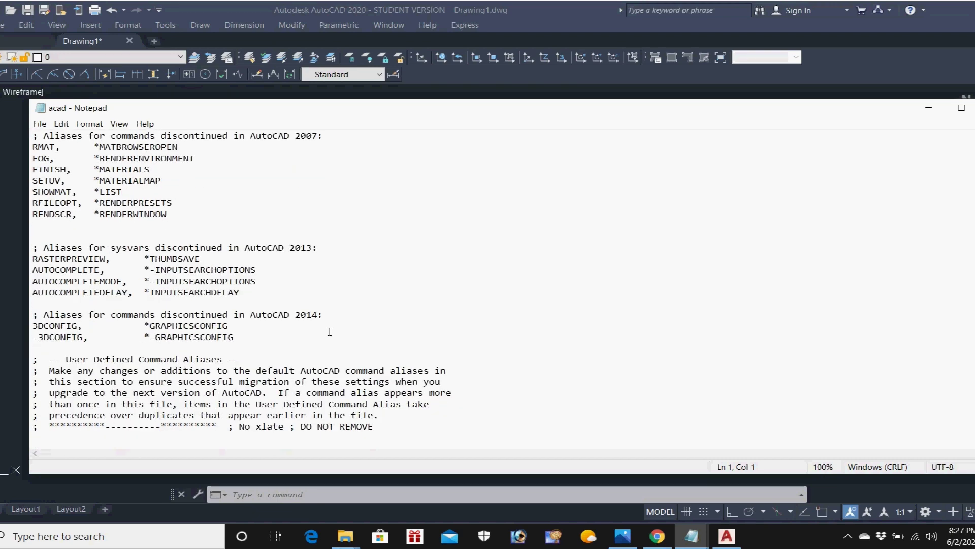
Paste the nine numeric aliases below RENDSCR, then close Notepad and save acad.pgp
{"action": "left_click", "coordinate": [107, 227]}
{"action": "key", "text": "Return"}
{"action": "key", "text": "Return"}
{"action": "key", "text": "Return"}
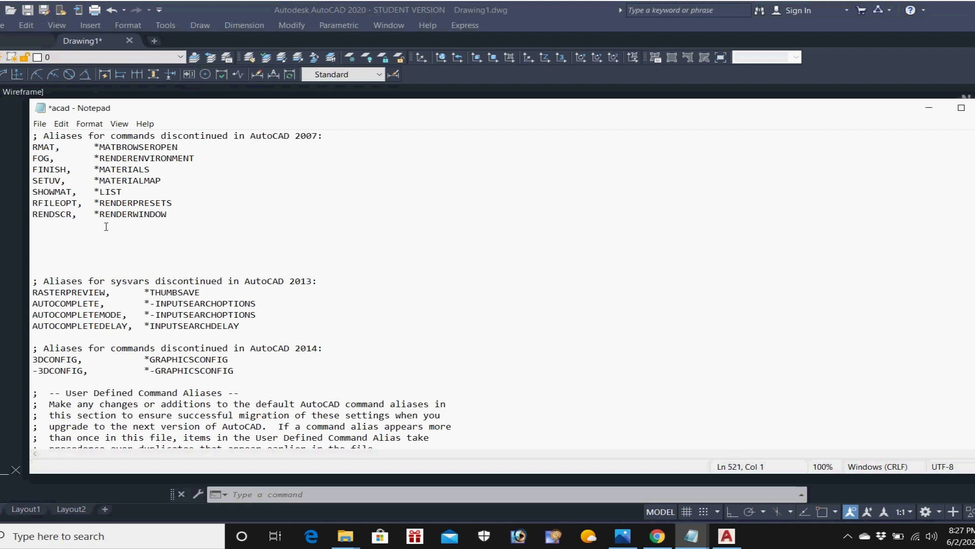
{"action": "left_click", "coordinate": [79, 241]}
{"action": "type", "text": "1,         *LAYISO 2,         *LAYON 3,         *FLATTEN 4,         *PLAN 5,         *TORIENT 6,         *PURGE 7,         *AUDIT 8,         *BATTMAN 9,         *LAYTHW"}
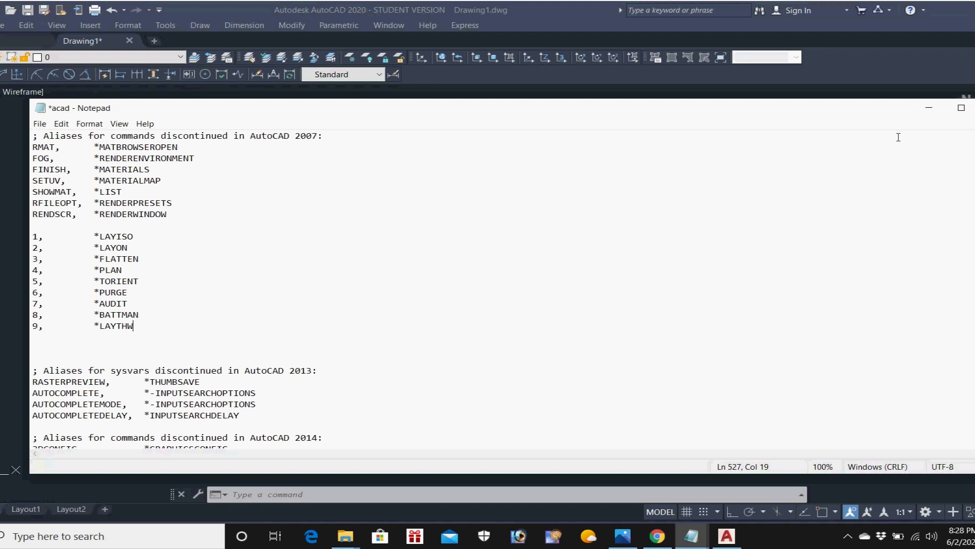
{"action": "key", "text": "alt+F4"}
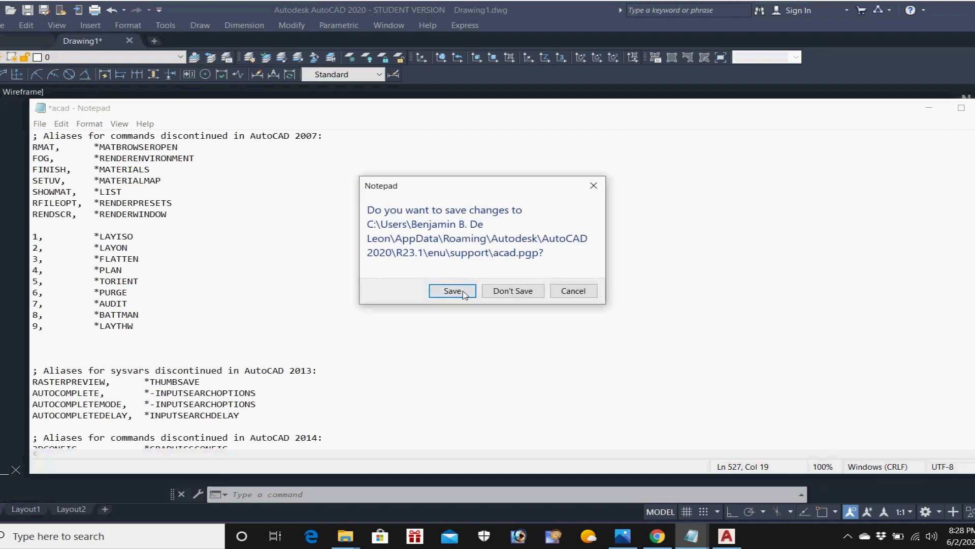
{"action": "left_click", "coordinate": [464, 292]}
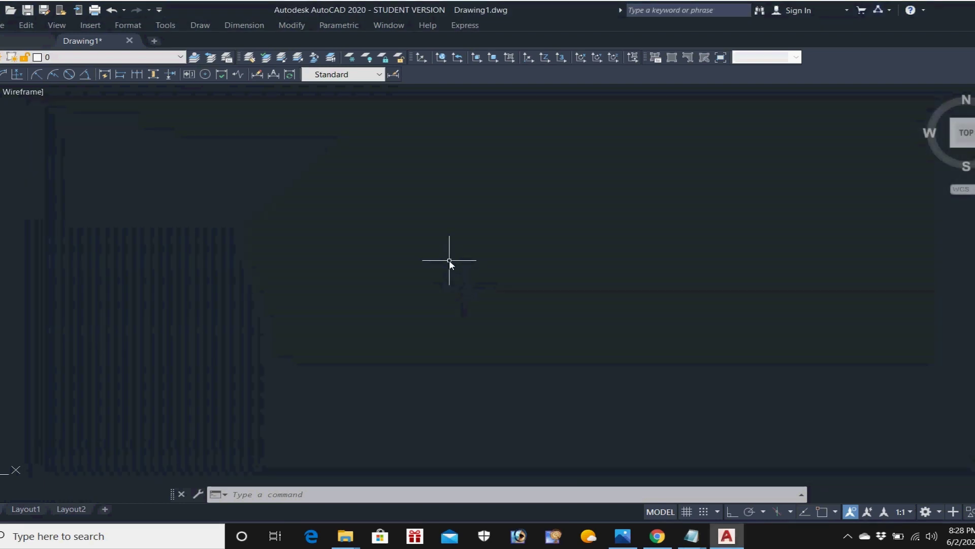
Reload the PGP file with REINIT, then type 1 to test the new LAYISO alias
{"action": "type", "text": "re"}
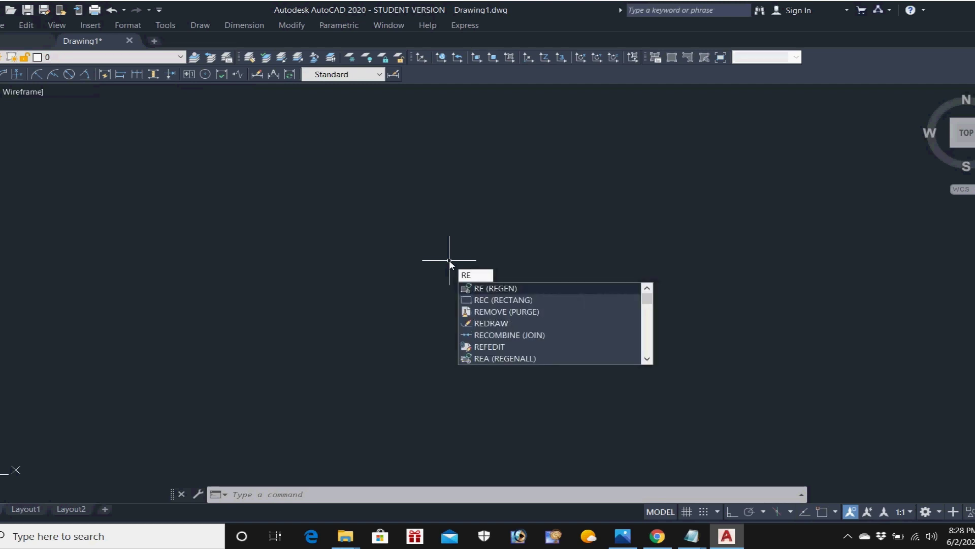
{"action": "type", "text": "iNIT"}
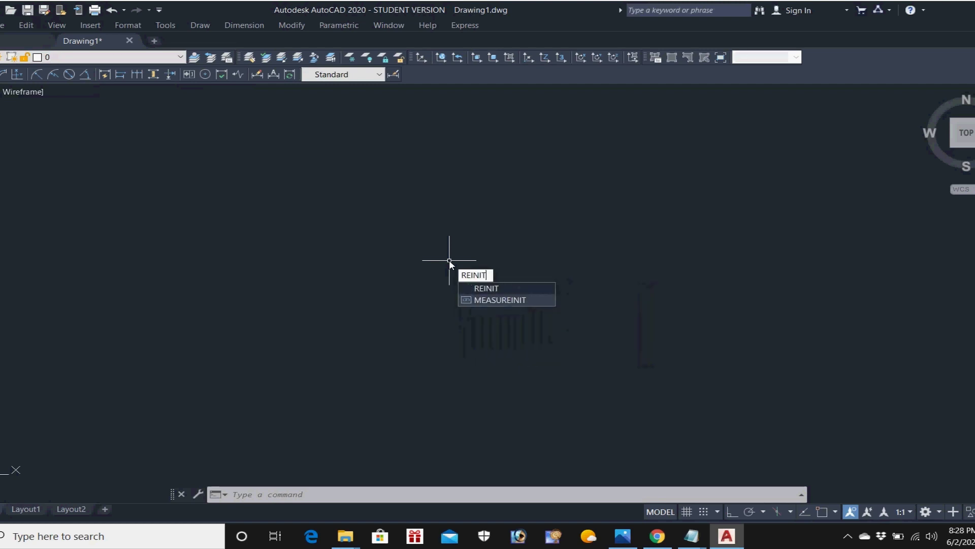
{"action": "key", "text": "Return"}
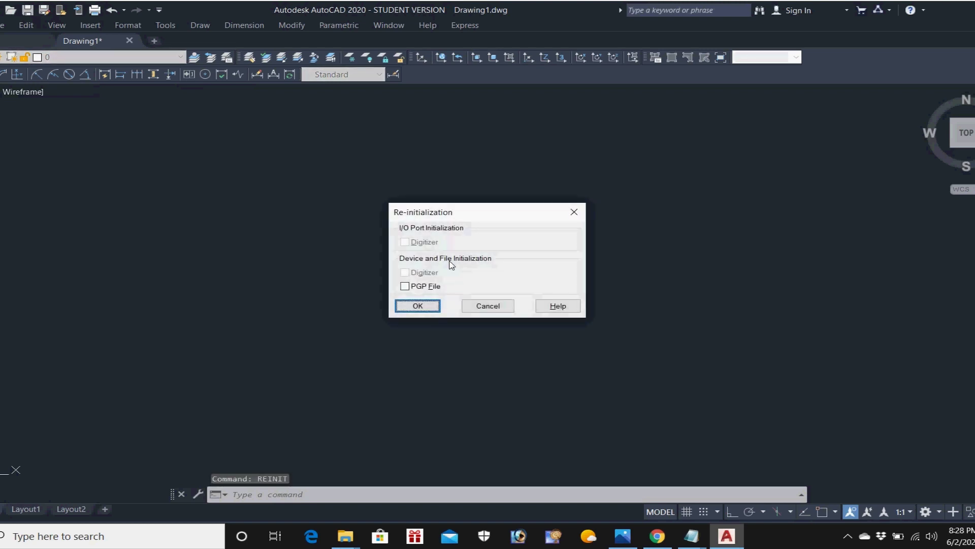
{"action": "left_click", "coordinate": [406, 288]}
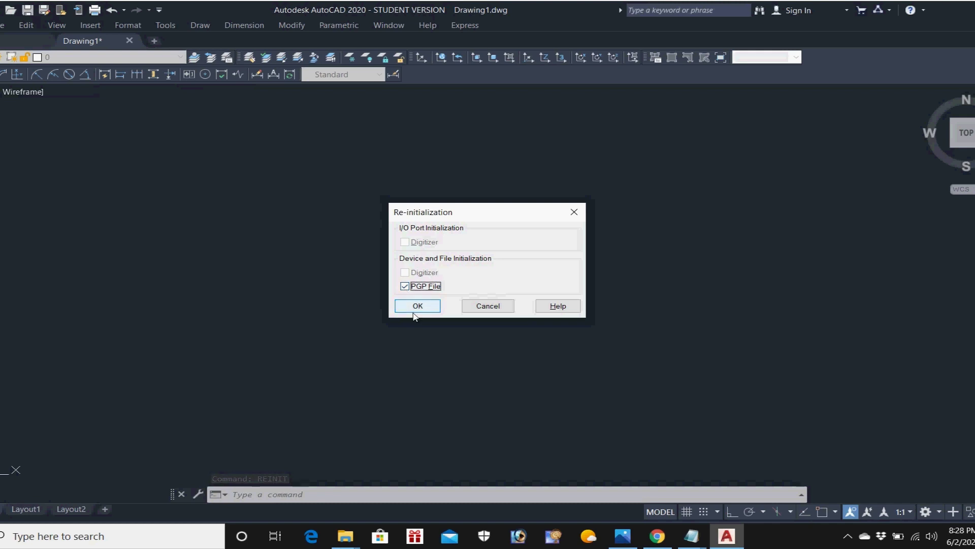
{"action": "left_click", "coordinate": [417, 307]}
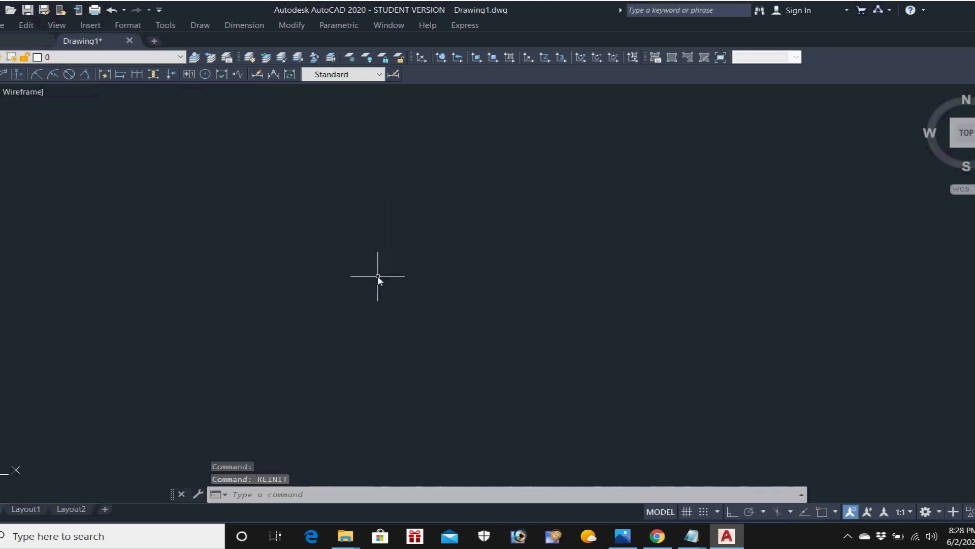
{"action": "type", "text": "1"}
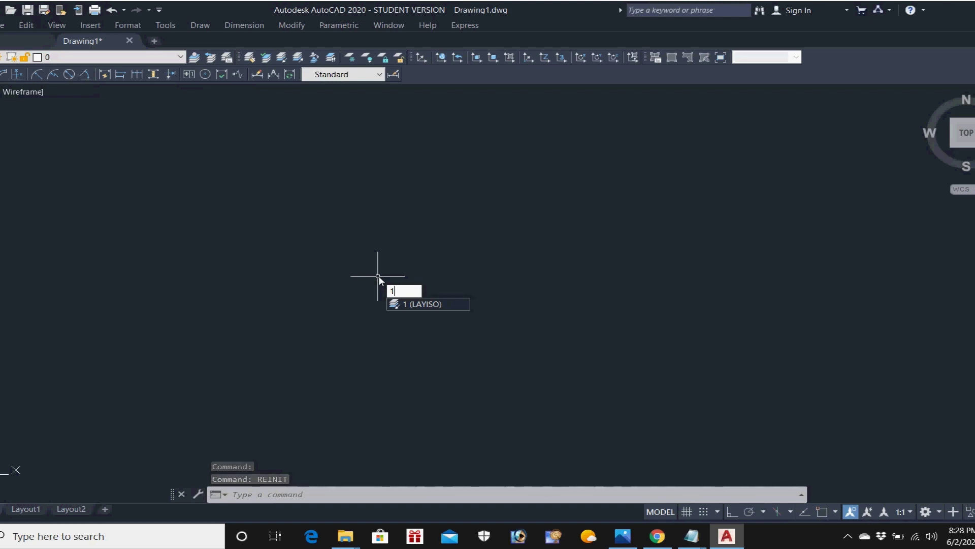
{"action": "key", "text": "Escape"}
{"action": "type", "text": "2"}
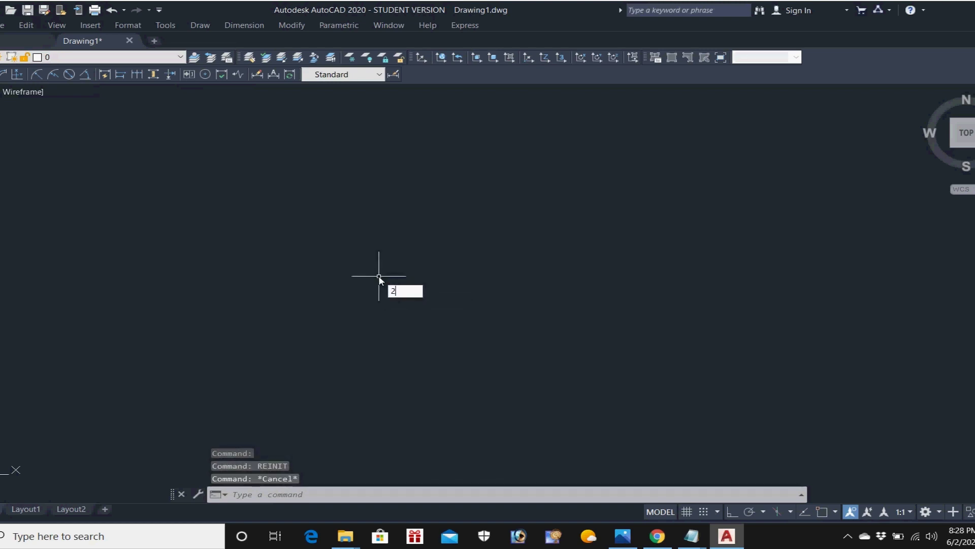
{"action": "key", "text": "Escape"}
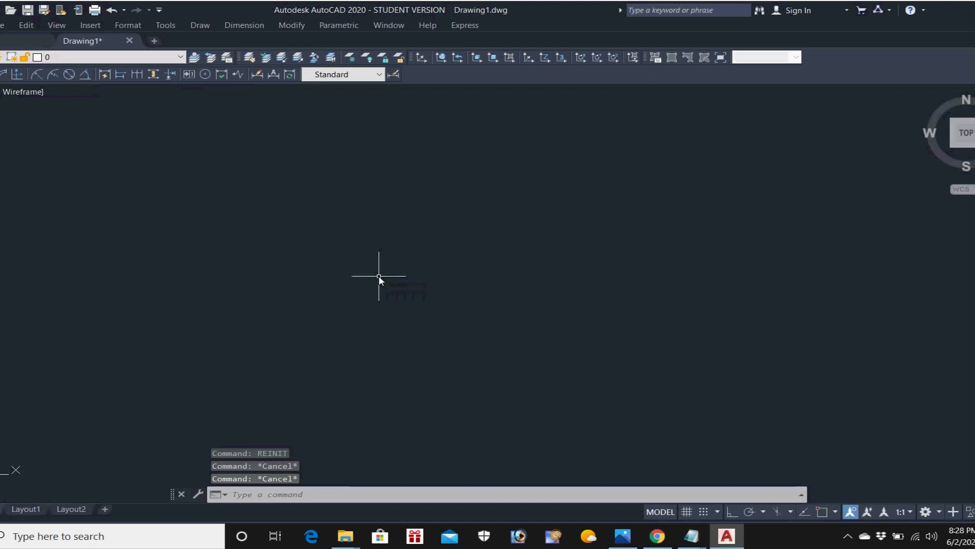
{"action": "type", "text": "3"}
{"action": "key", "text": "Escape"}
{"action": "type", "text": "4"}
{"action": "key", "text": "Escape"}
{"action": "type", "text": "5"}
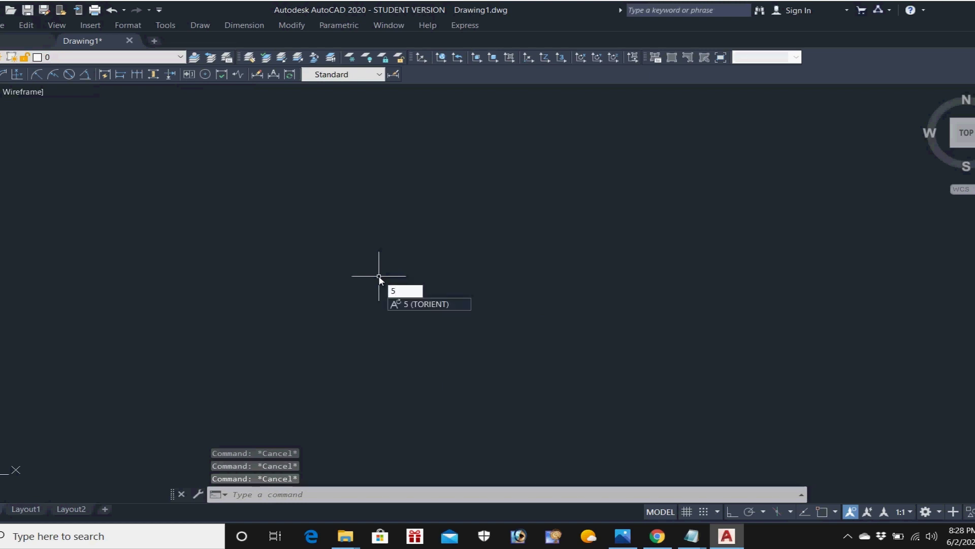
{"action": "key", "text": "Escape"}
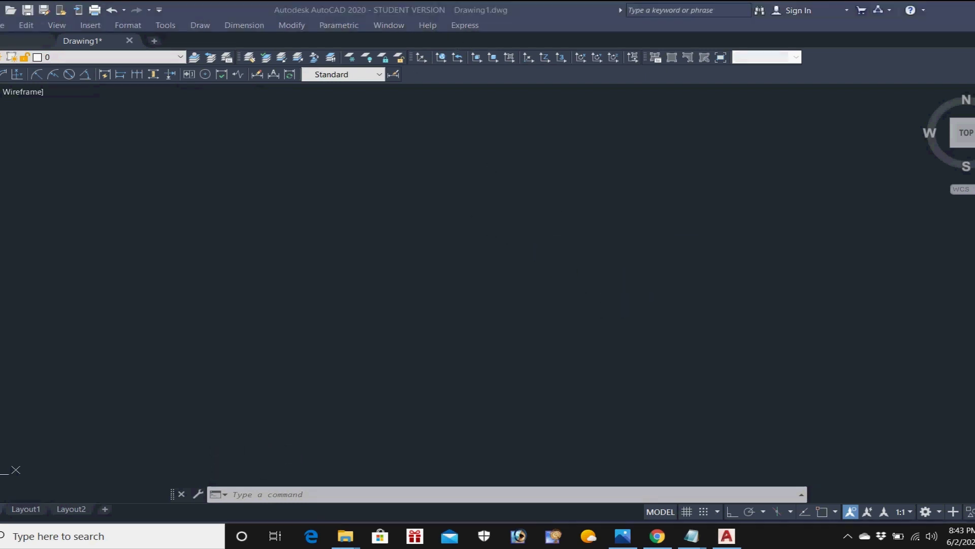
Launch the Command Alias Editor from the Express Tools menu
{"action": "left_click", "coordinate": [476, 29]}
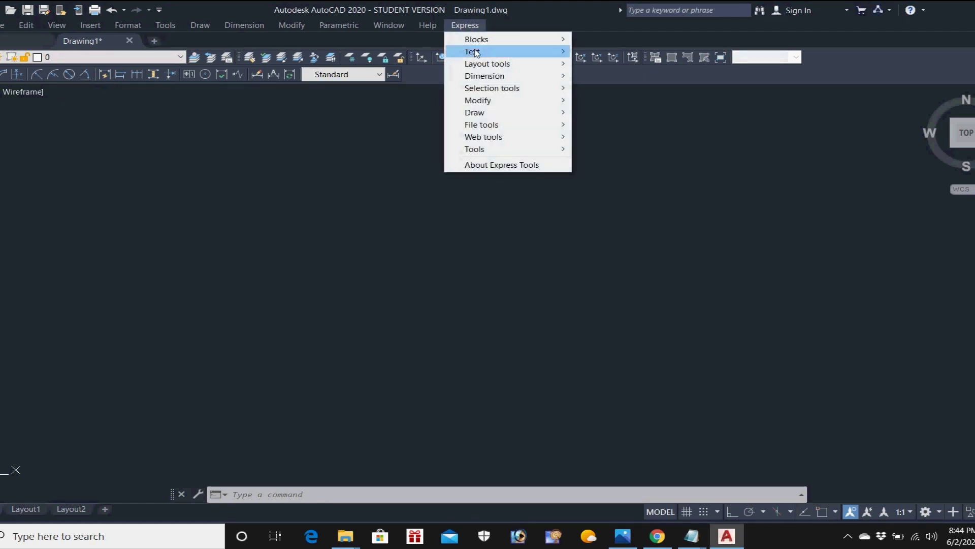
{"action": "mouse_move", "coordinate": [508, 155]}
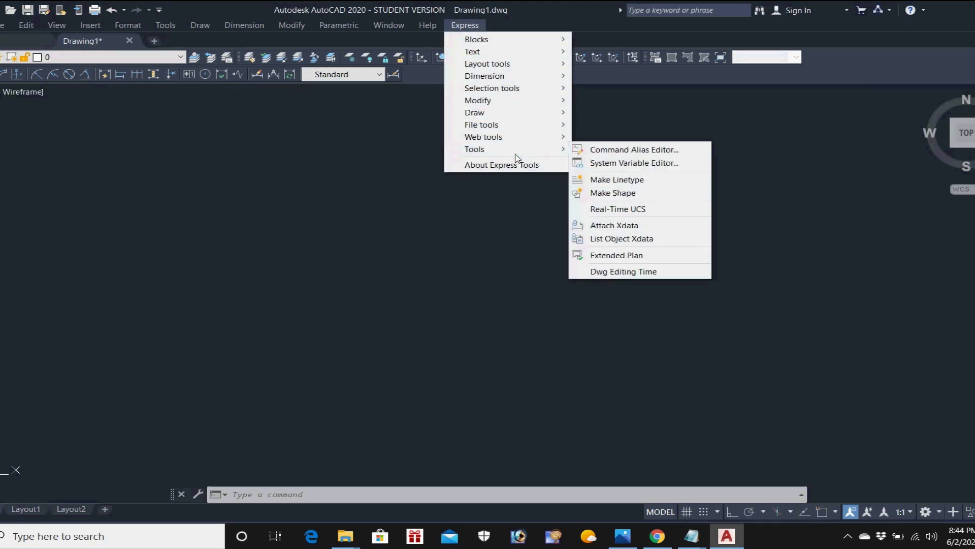
{"action": "left_click", "coordinate": [643, 151]}
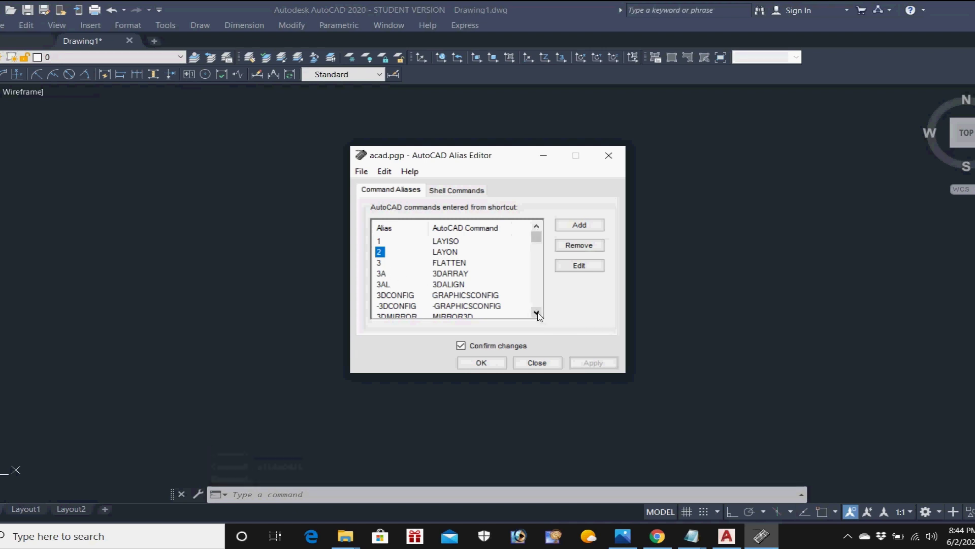
Scroll through the acad.pgp alias list to confirm the numeric aliases 1–9 appear
{"action": "left_click_drag", "start_coordinate": [537, 312], "coordinate": [536, 312]}
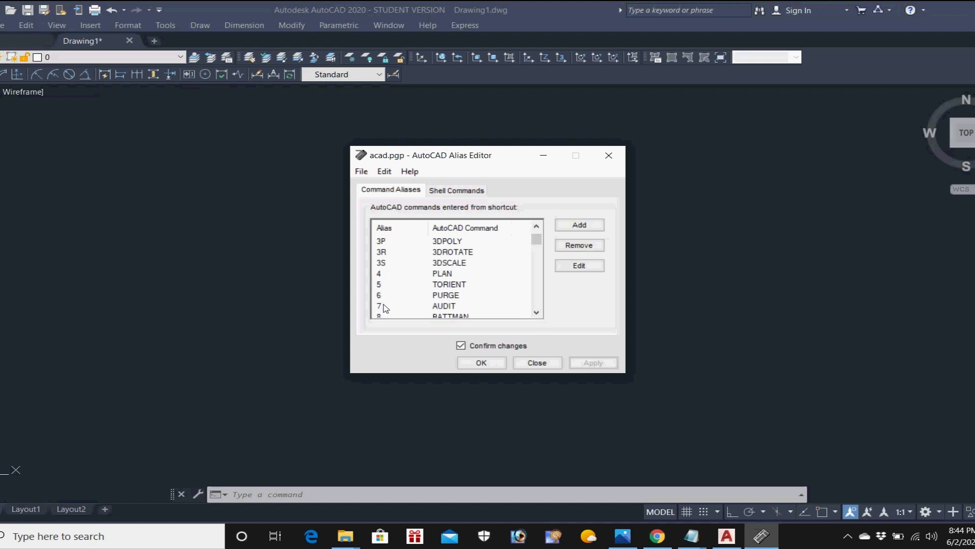
{"action": "scroll", "coordinate": [386, 308], "scroll_direction": "down", "scroll_amount": 1}
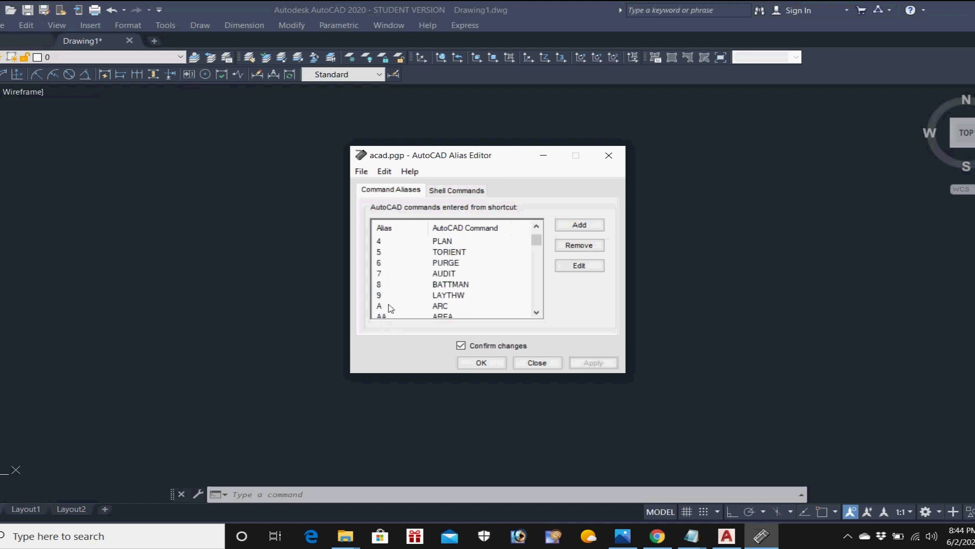
{"action": "left_click", "coordinate": [537, 313]}
{"action": "left_click", "coordinate": [537, 313]}
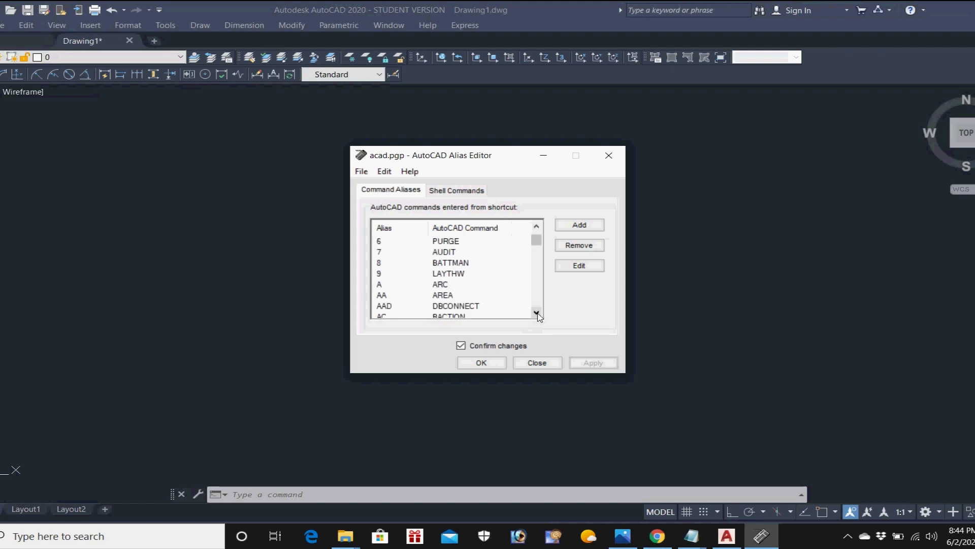
{"action": "left_click", "coordinate": [537, 313]}
{"action": "left_click", "coordinate": [537, 313]}
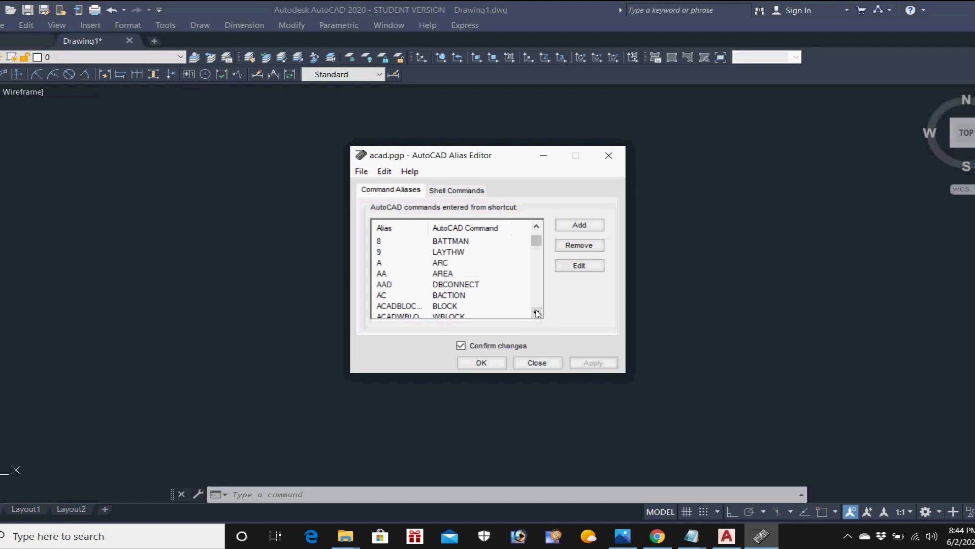
{"action": "scroll", "coordinate": [537, 313], "scroll_direction": "down", "scroll_amount": 3}
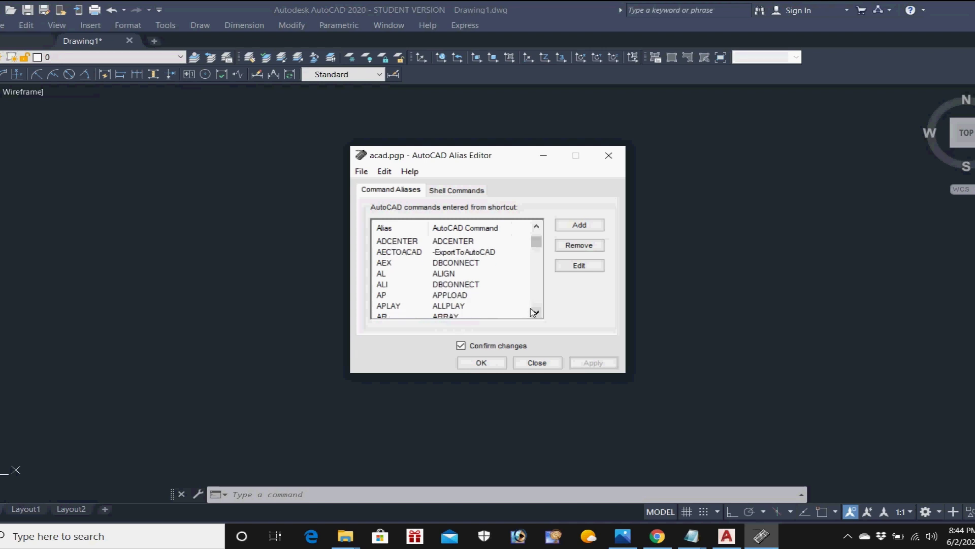
{"action": "left_click_drag", "start_coordinate": [536, 242], "coordinate": [545, 323]}
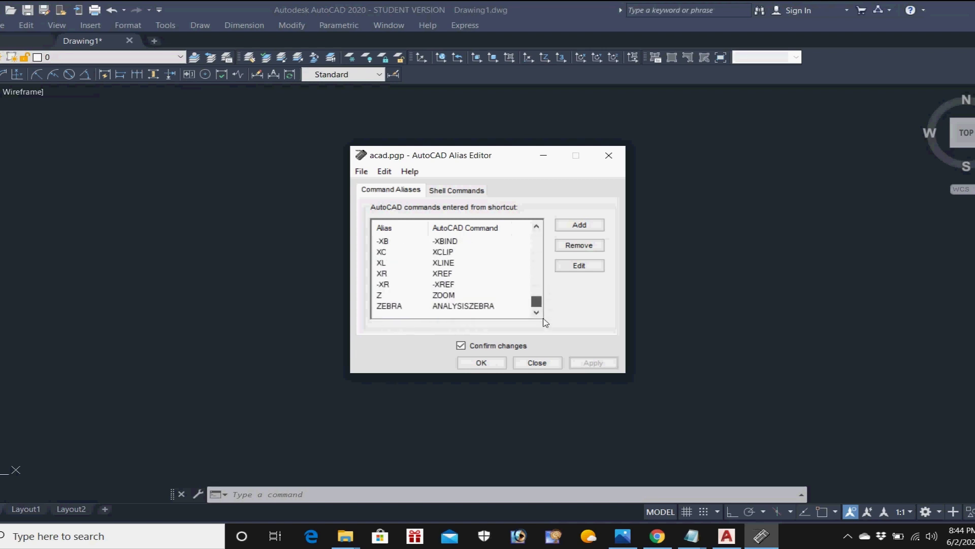